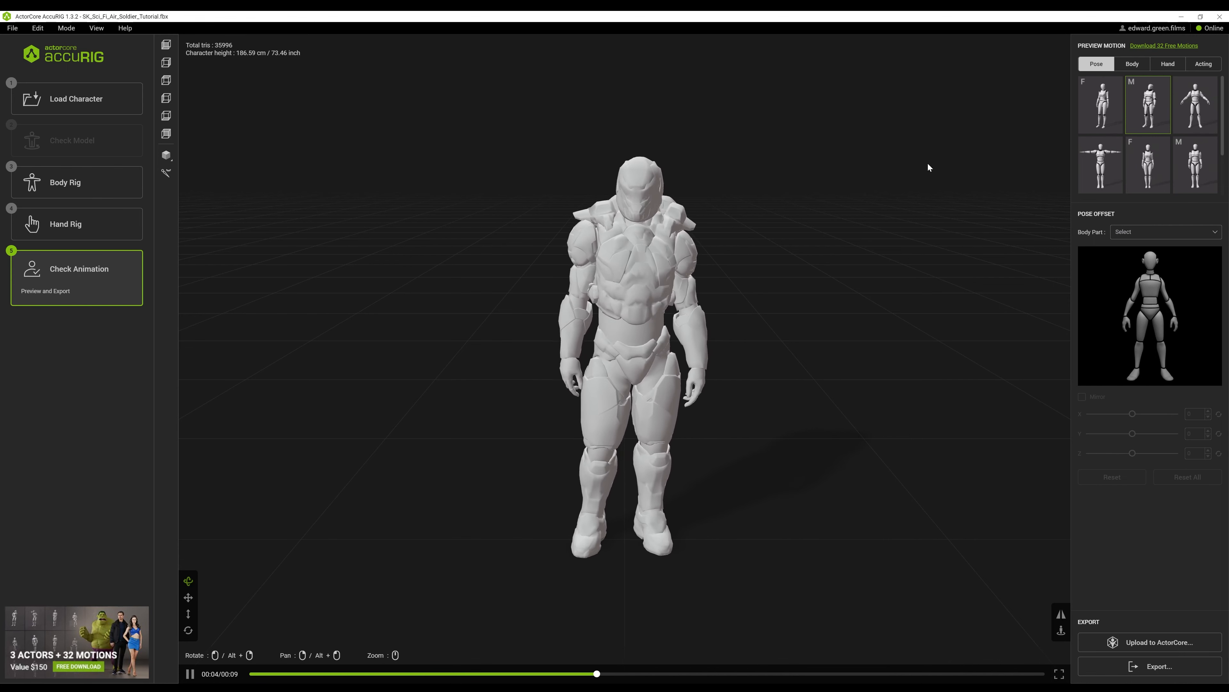
- Preview an acting walk motion and two hand motions on the rigged soldier to check its deformation
left_click(1200, 67)
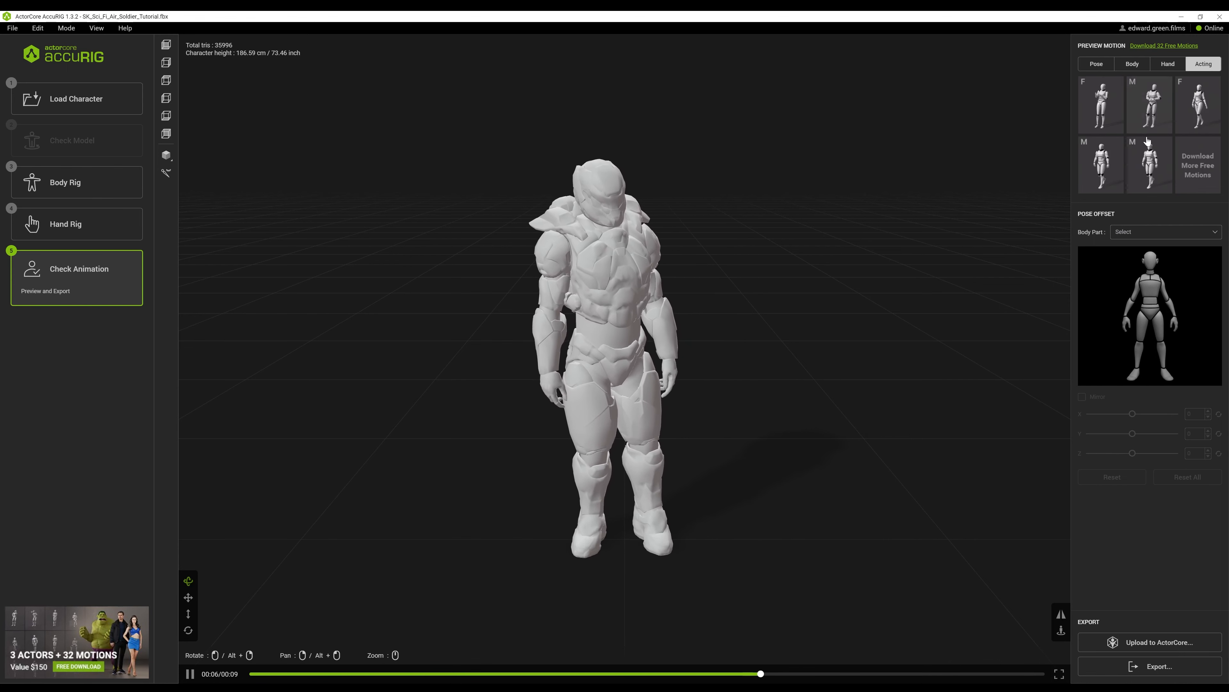
left_click(1150, 165)
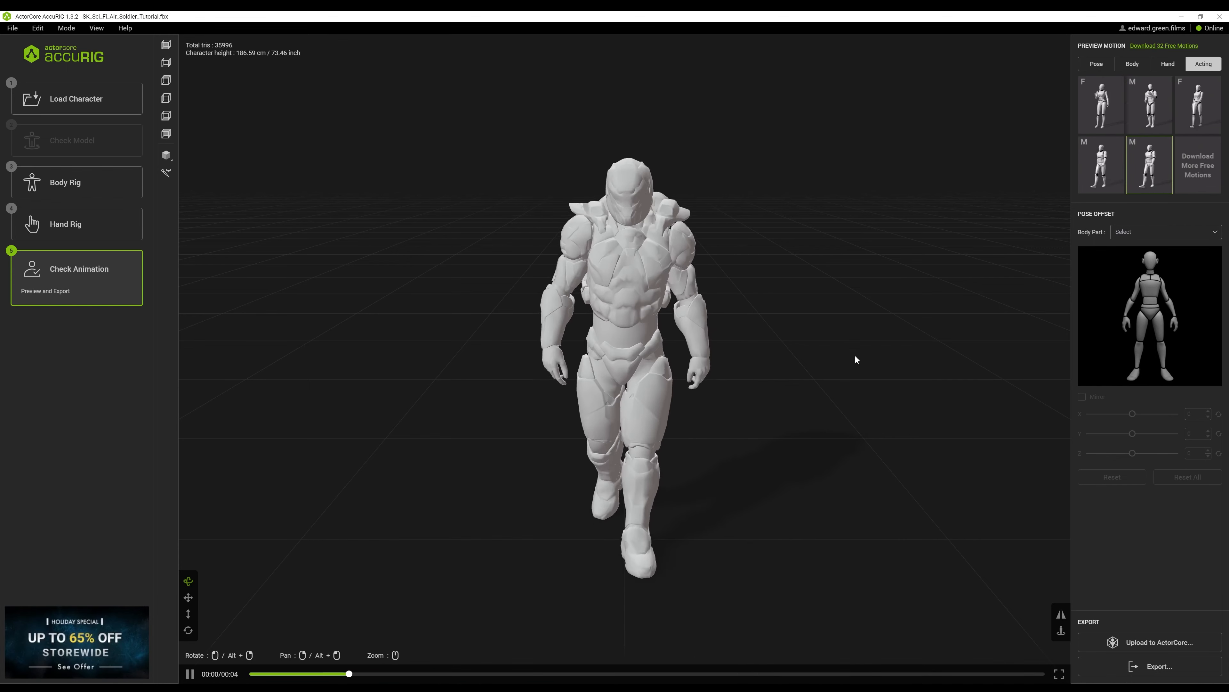
left_click(1168, 64)
left_click(1101, 105)
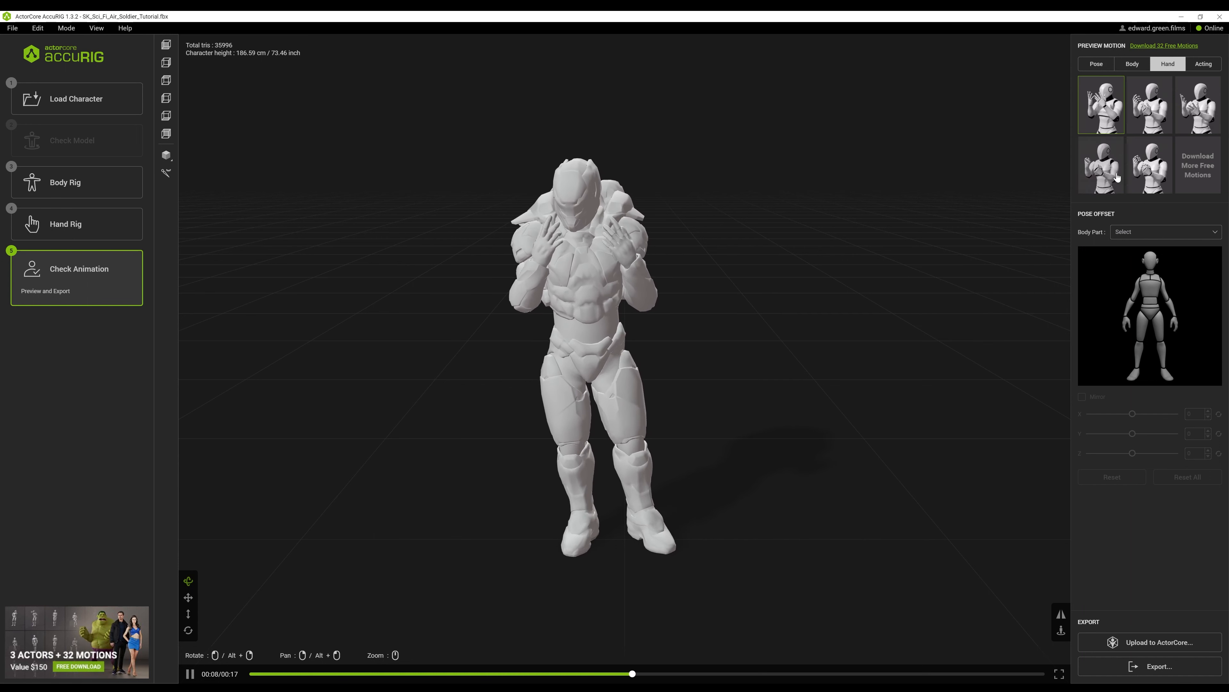
left_click(1098, 177)
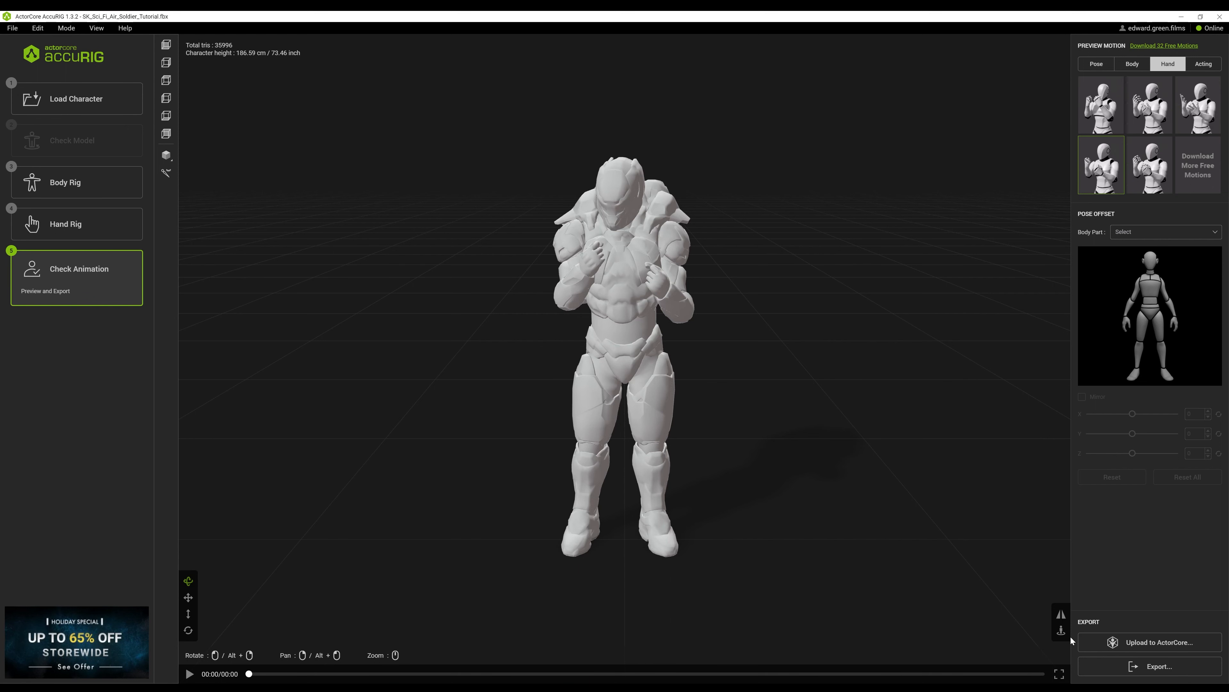
- Export the rigged soldier as an iAvatar for iClone 8 named SK_Sci_Fi_Air_Soldier_Tutorial in the Desktop Tutorial folder
left_click(1142, 667)
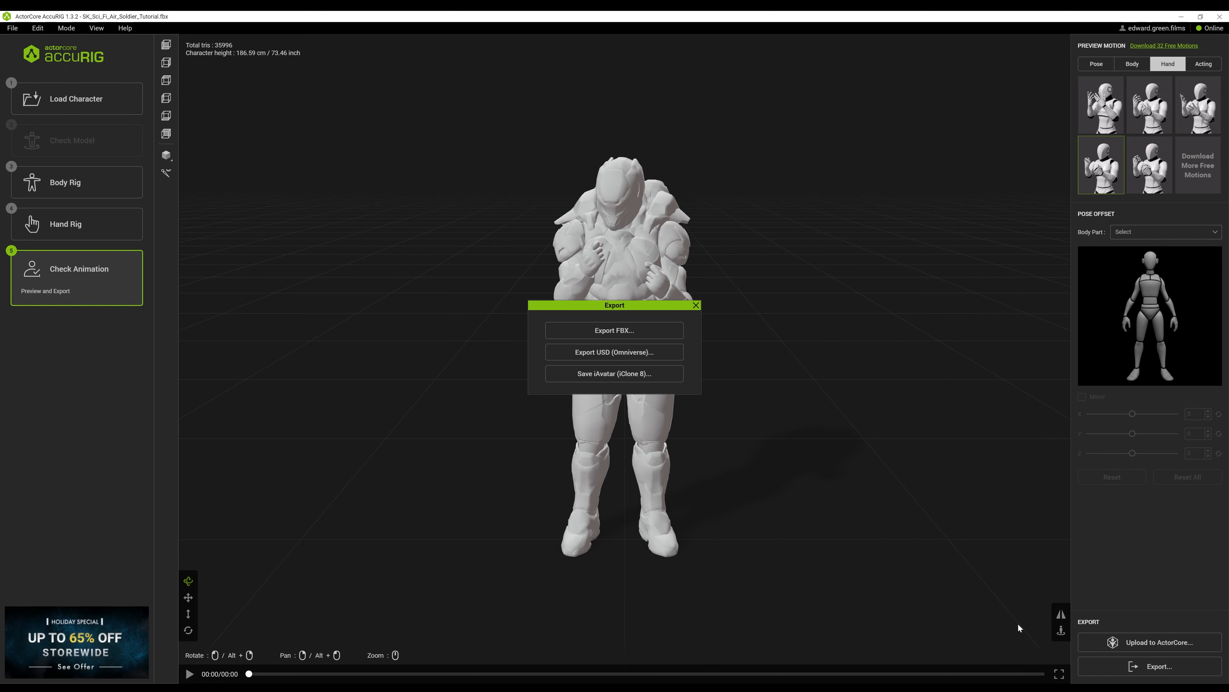
left_click(635, 374)
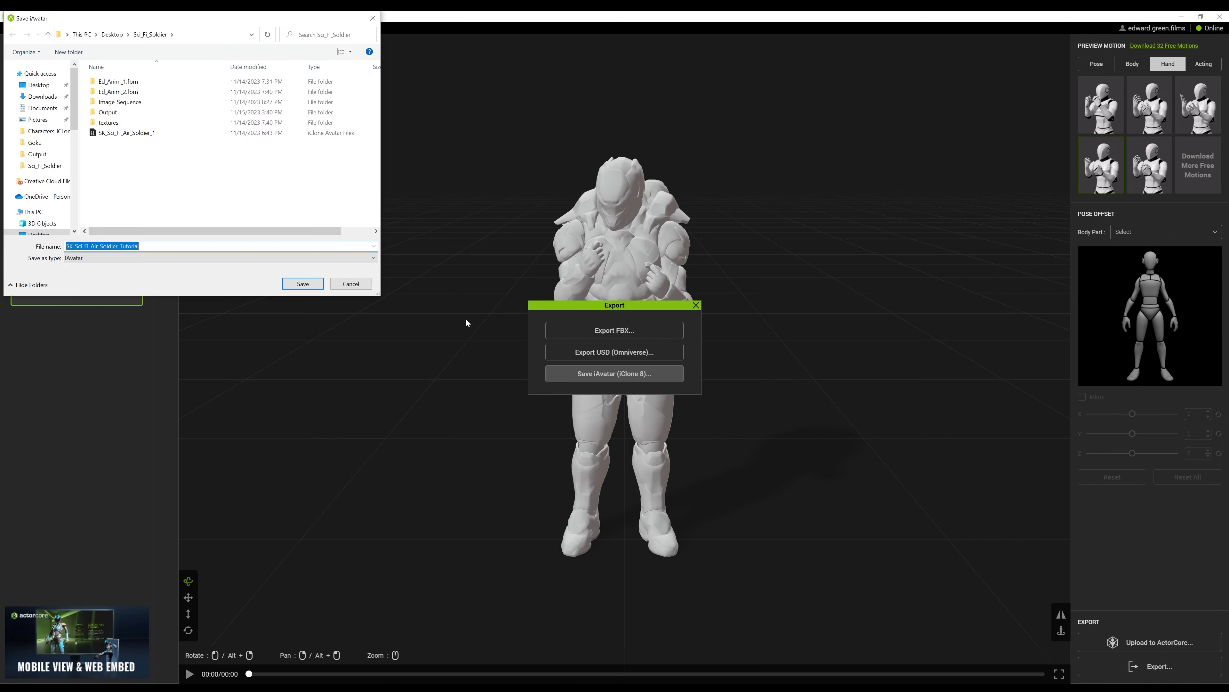
left_click(112, 35)
double_click(339, 151)
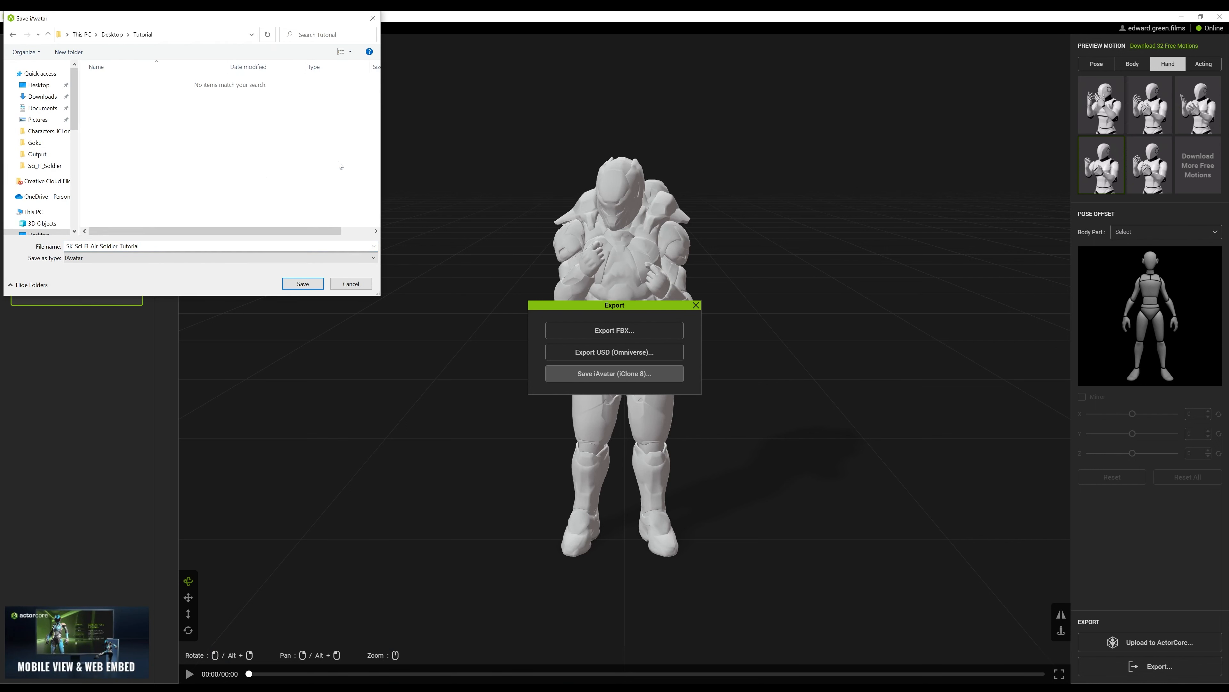
left_click(179, 246)
left_click(299, 284)
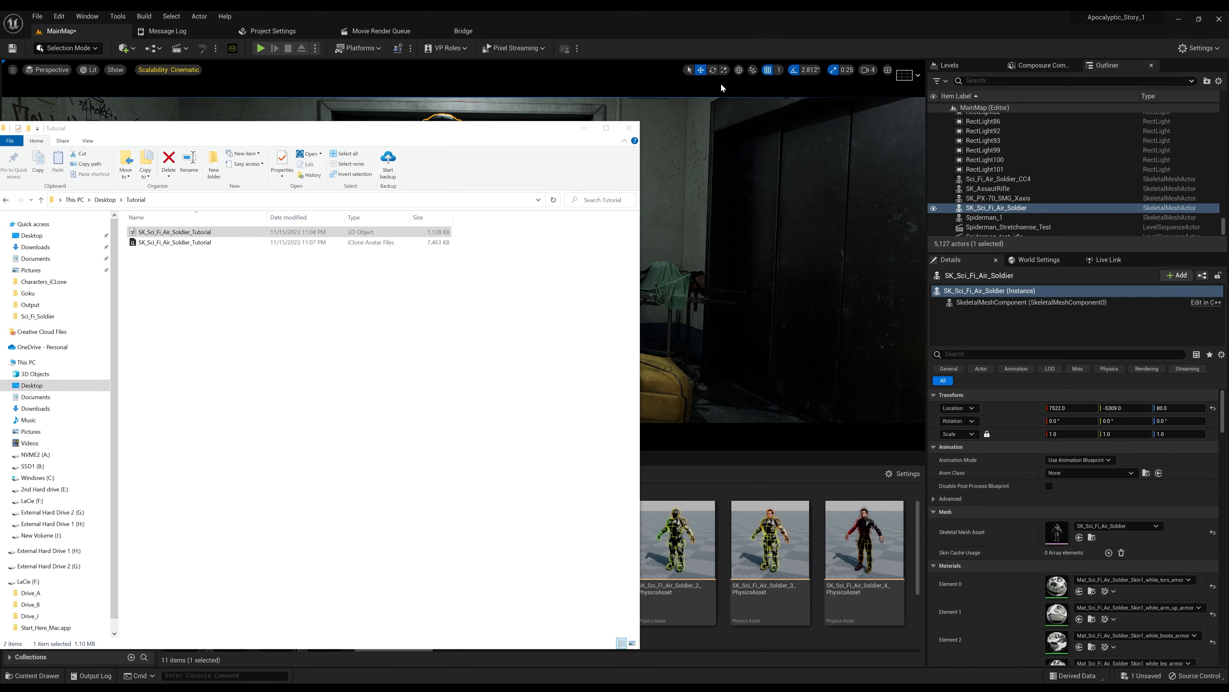
- Switch to iClone 8 and import the SK_Sci_Fi_Air_Soldier_Tutorial avatar from the Desktop Tutorial folder
left_click(584, 129)
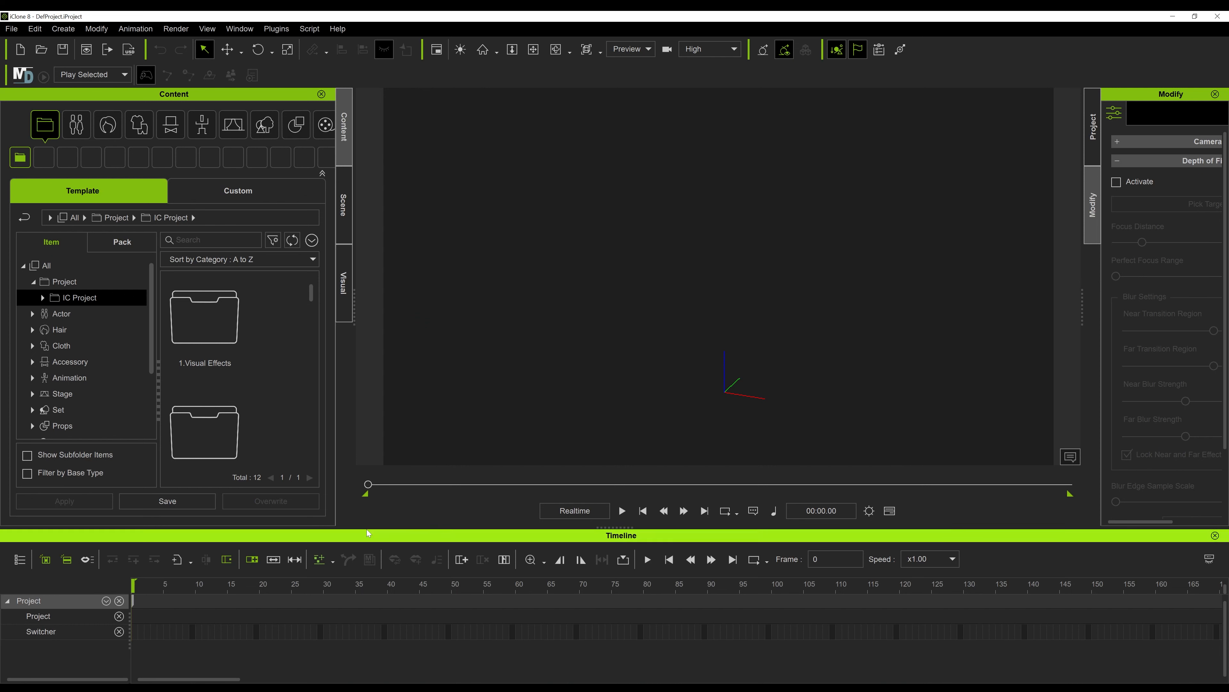
left_click(18, 30)
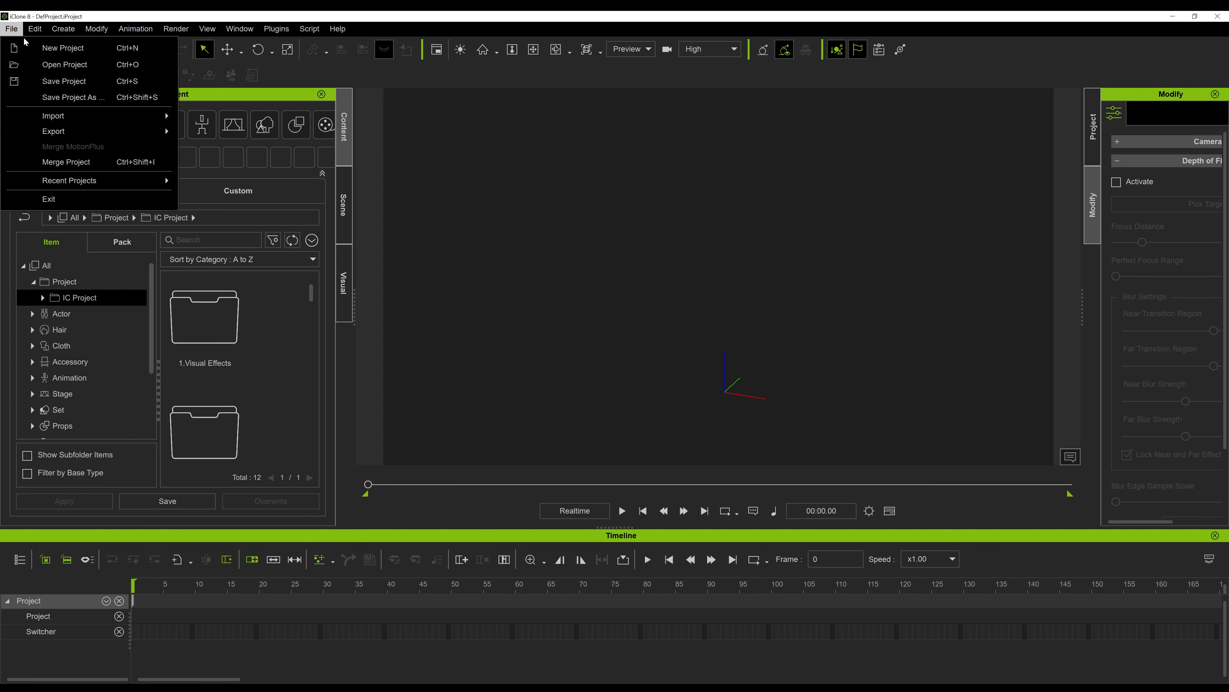
mouse_move(145, 115)
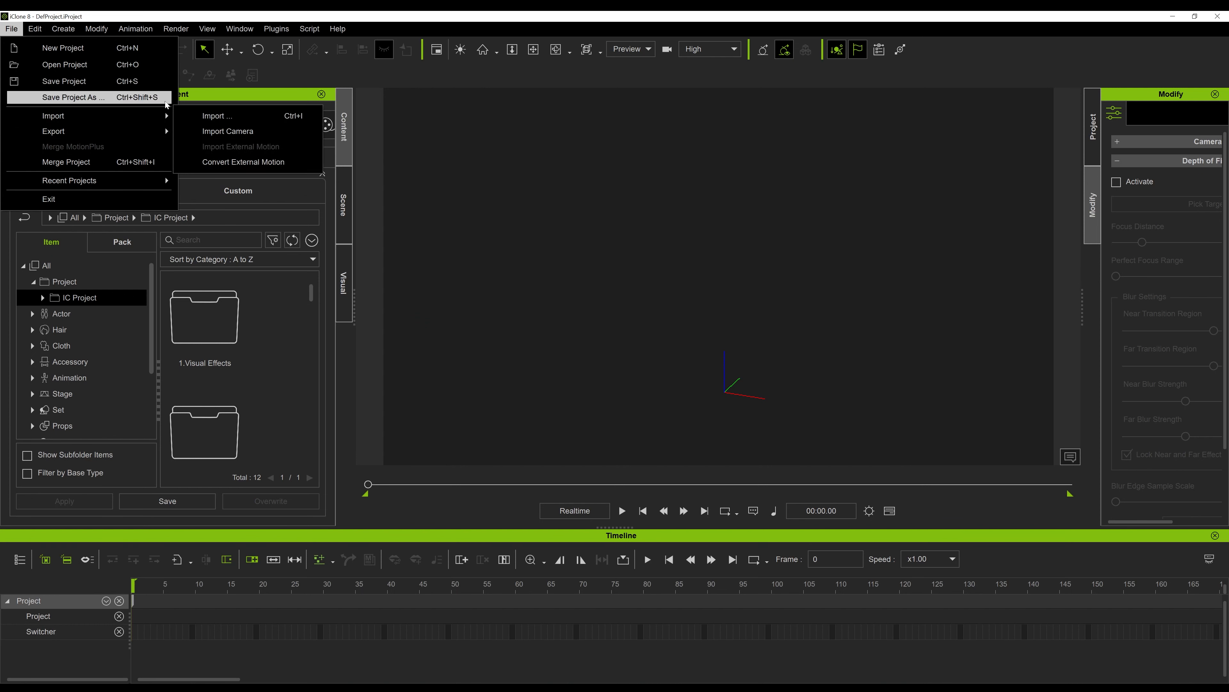
left_click(245, 120)
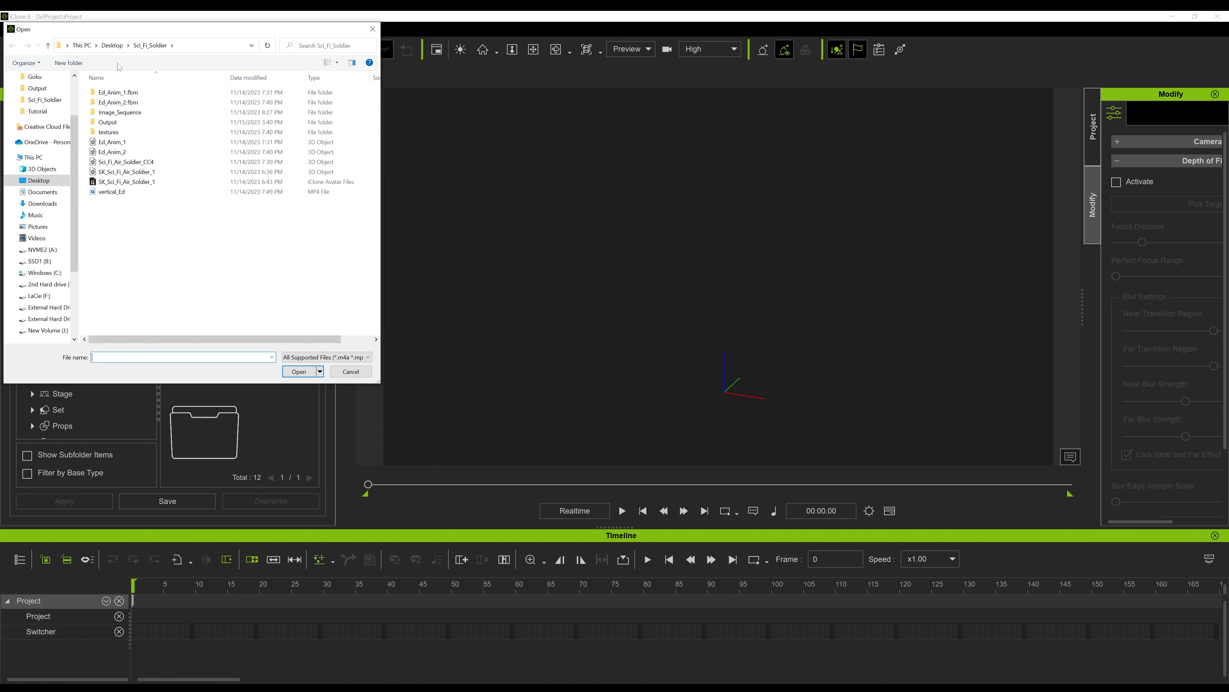
left_click(112, 45)
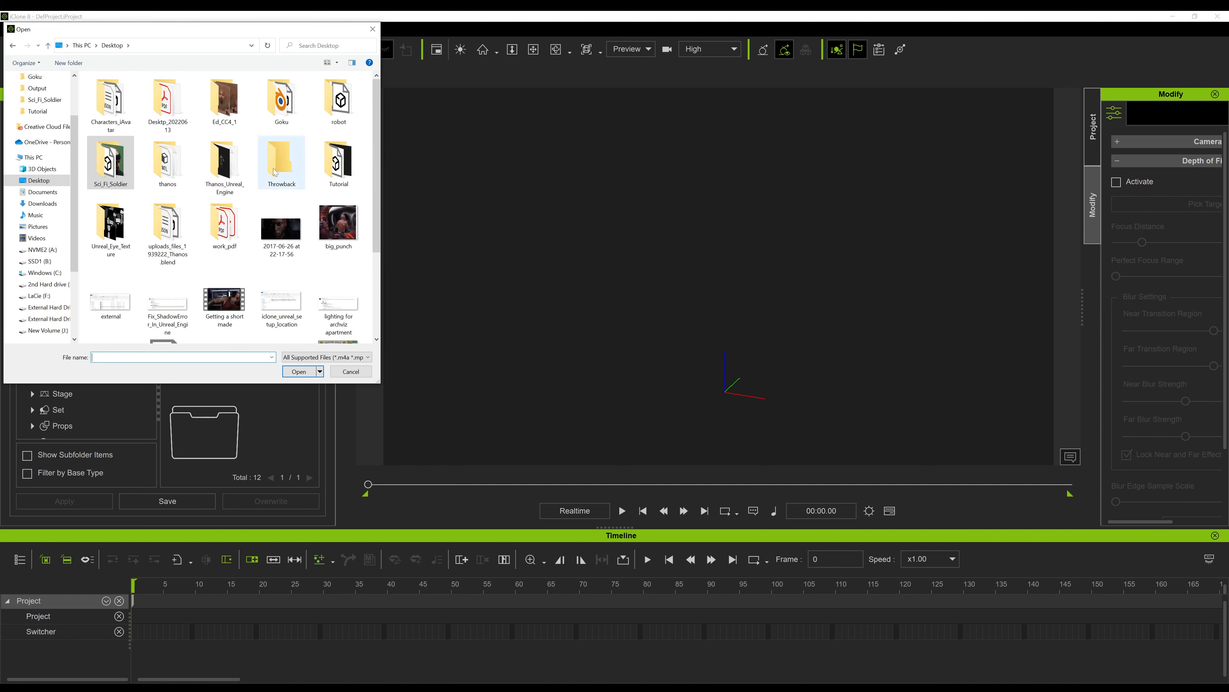
double_click(330, 172)
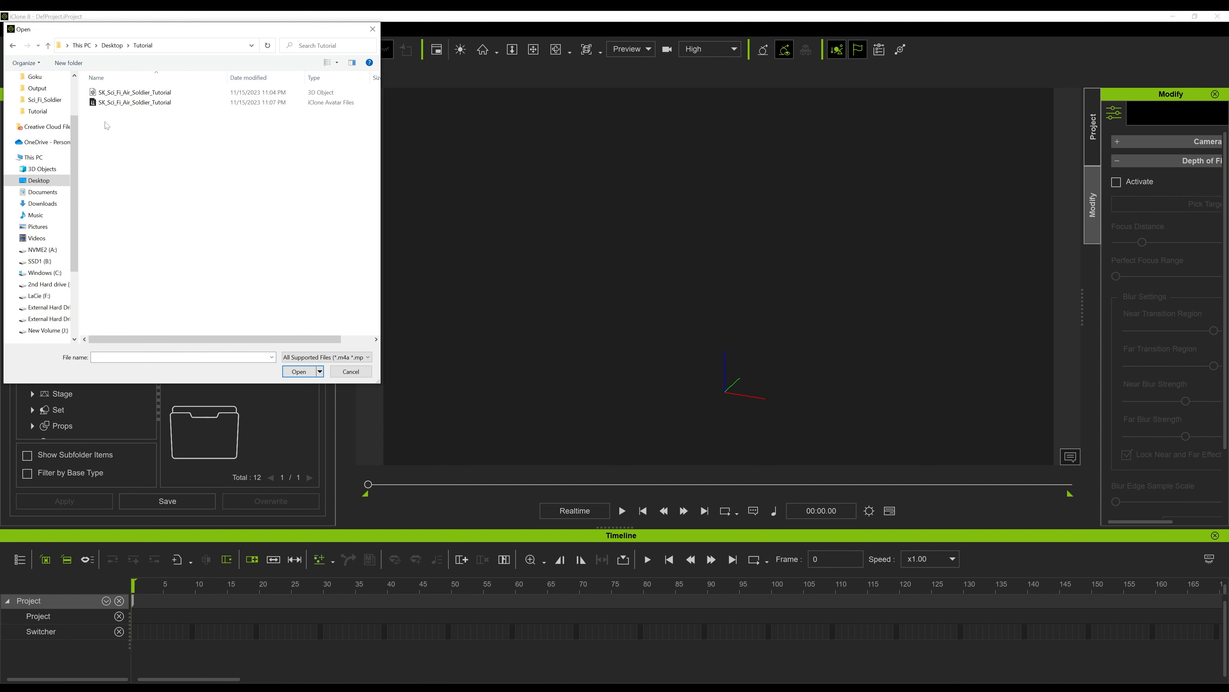
double_click(113, 103)
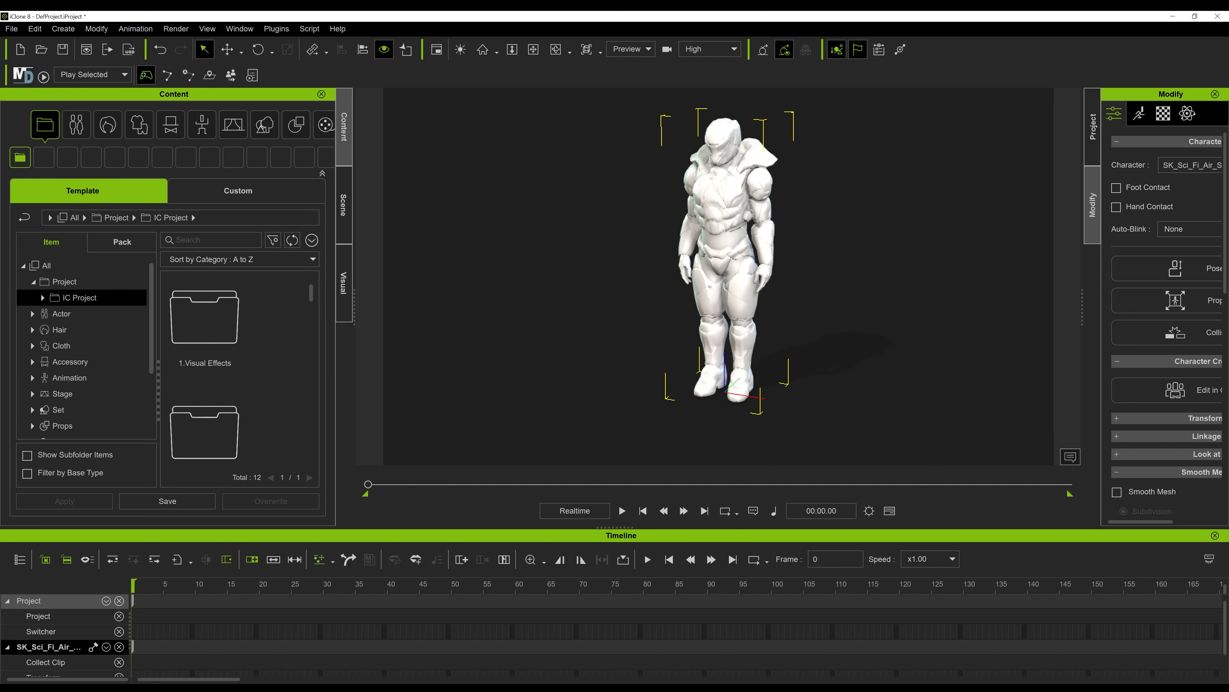
- Apply the Dbz_015 motion from the Video_Ideas dbz anim folder to the soldier, converting it with the Xsens motion profile
left_click_drag(0, 213, 0, 194)
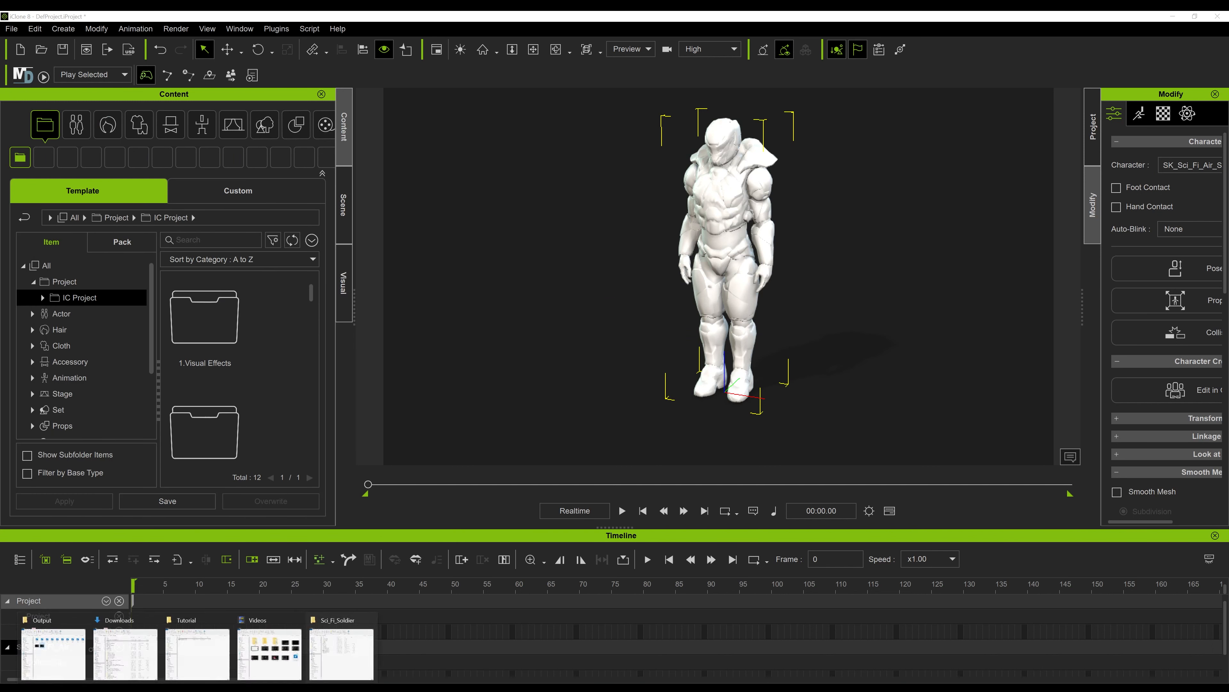
left_click(596, 211)
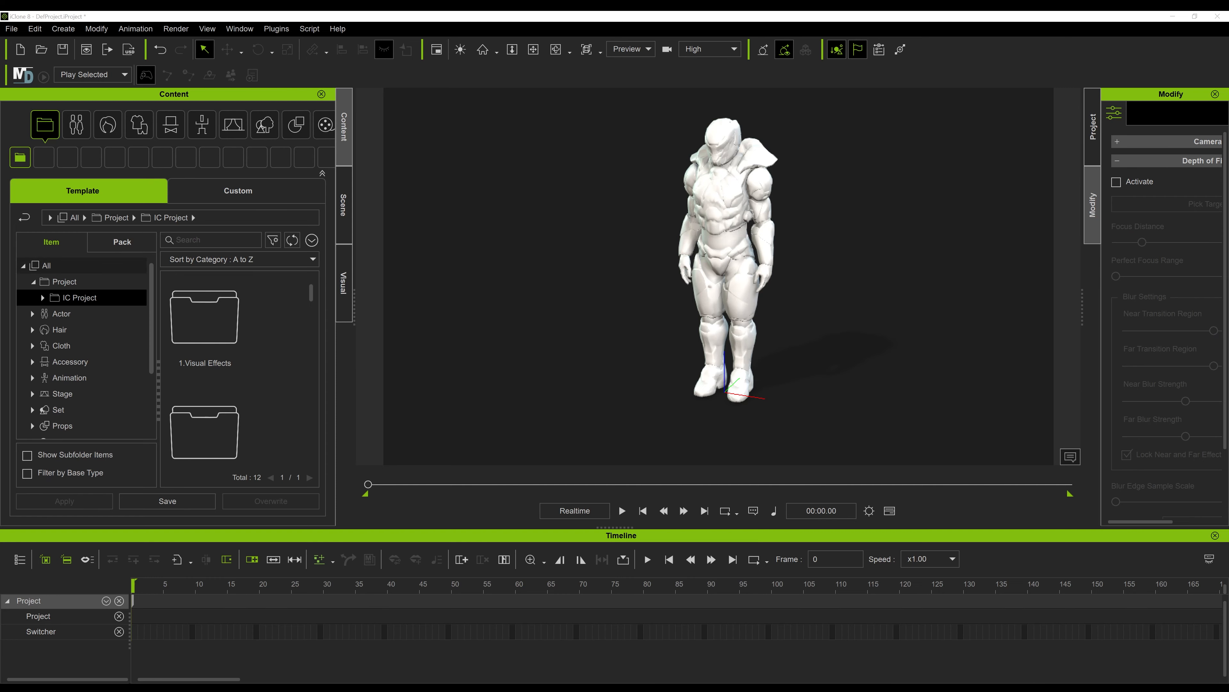
left_click_drag(0, 224, 0, 143)
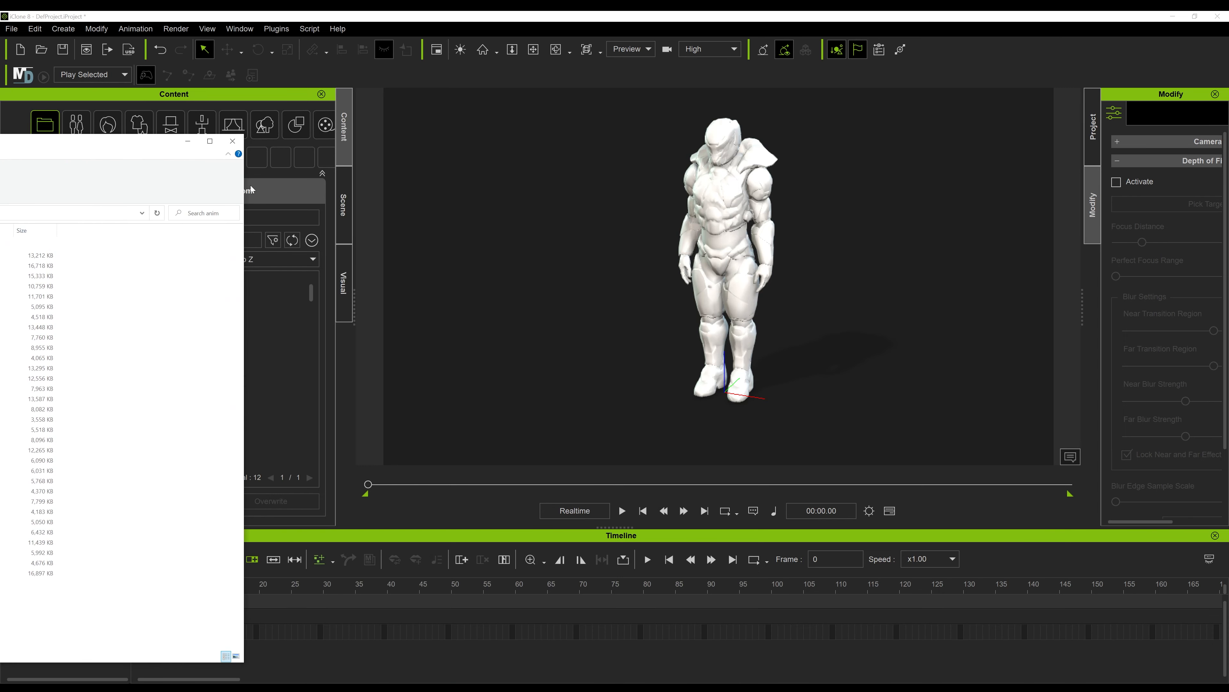
left_click_drag(203, 143, 387, 143)
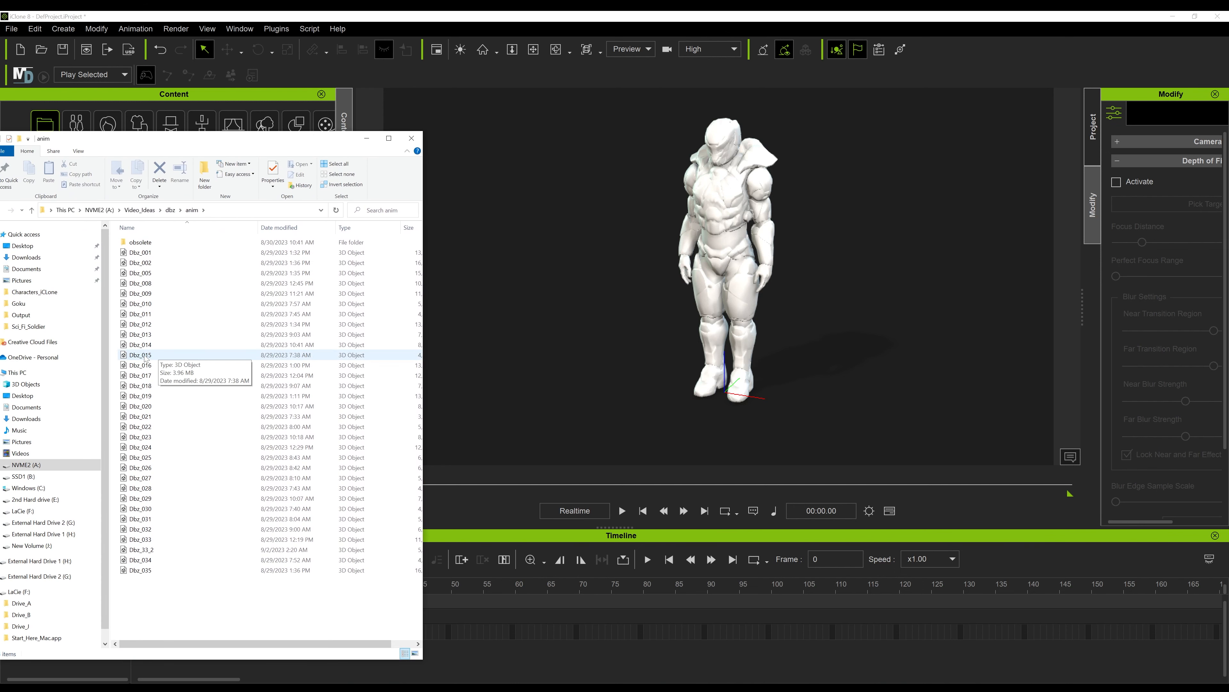
left_click_drag(147, 358, 731, 233)
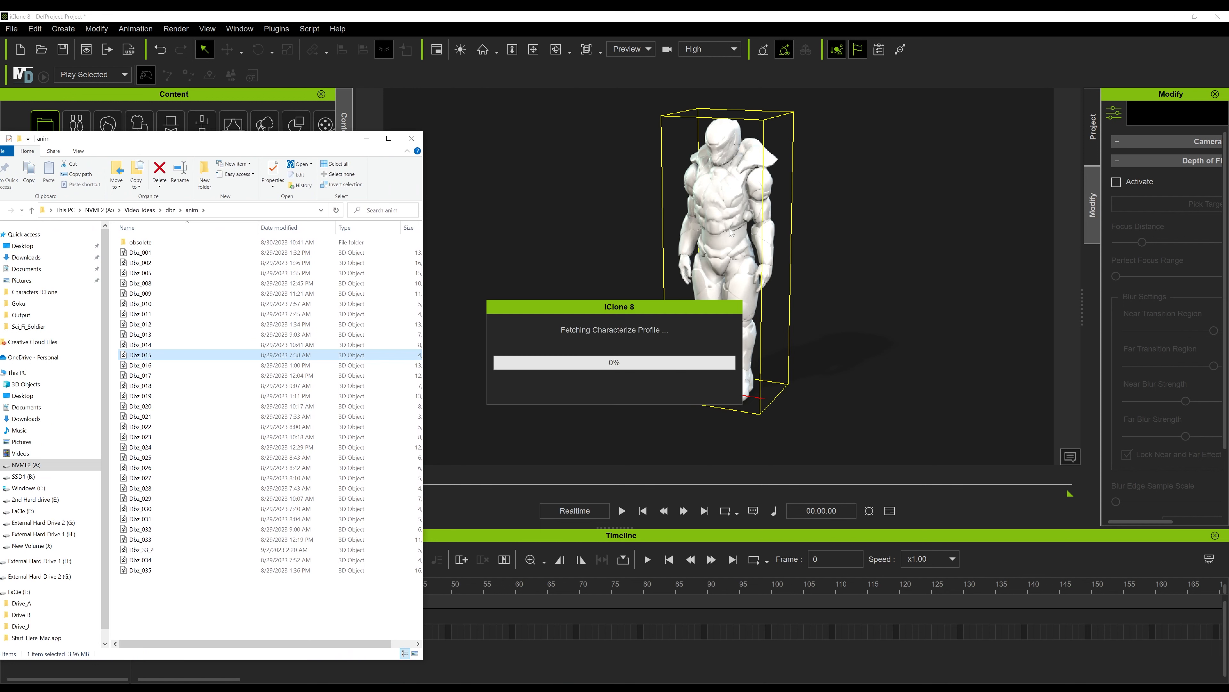
left_click(709, 288)
scroll(586, 336, "down", 3)
left_click(551, 371)
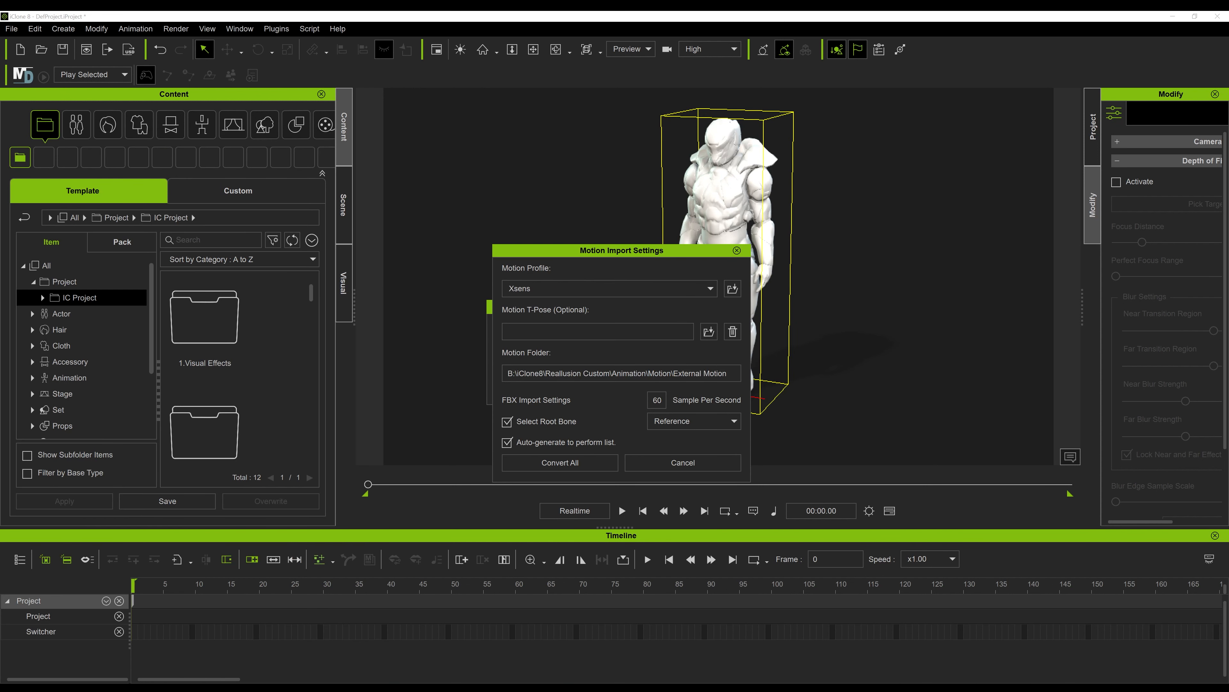
left_click(568, 458)
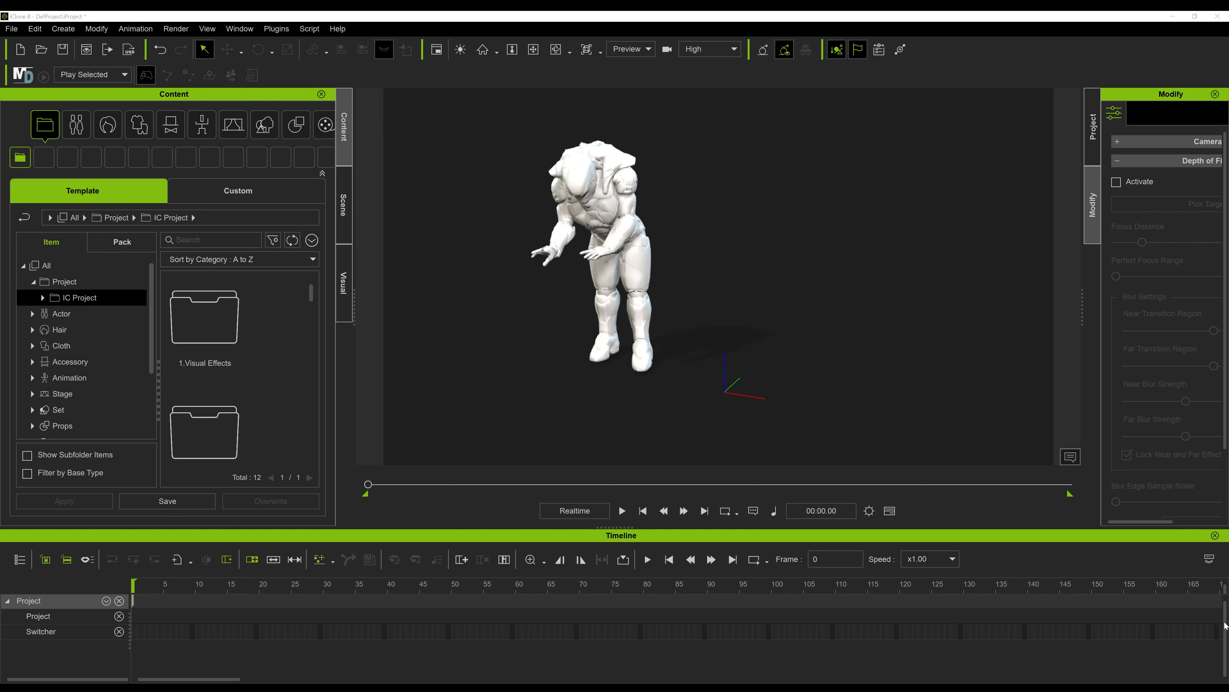
- Select the soldier to show its motion track and set the project's end frames to 50000
left_click(619, 182)
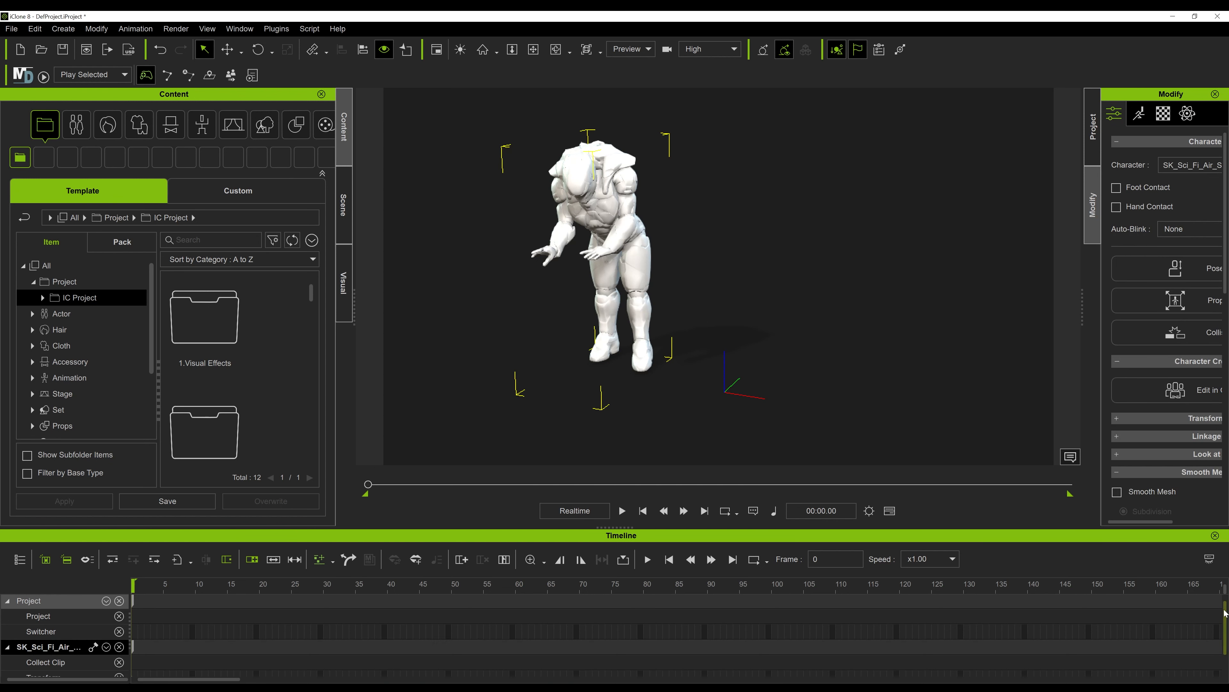
scroll(1226, 614, "down", 2)
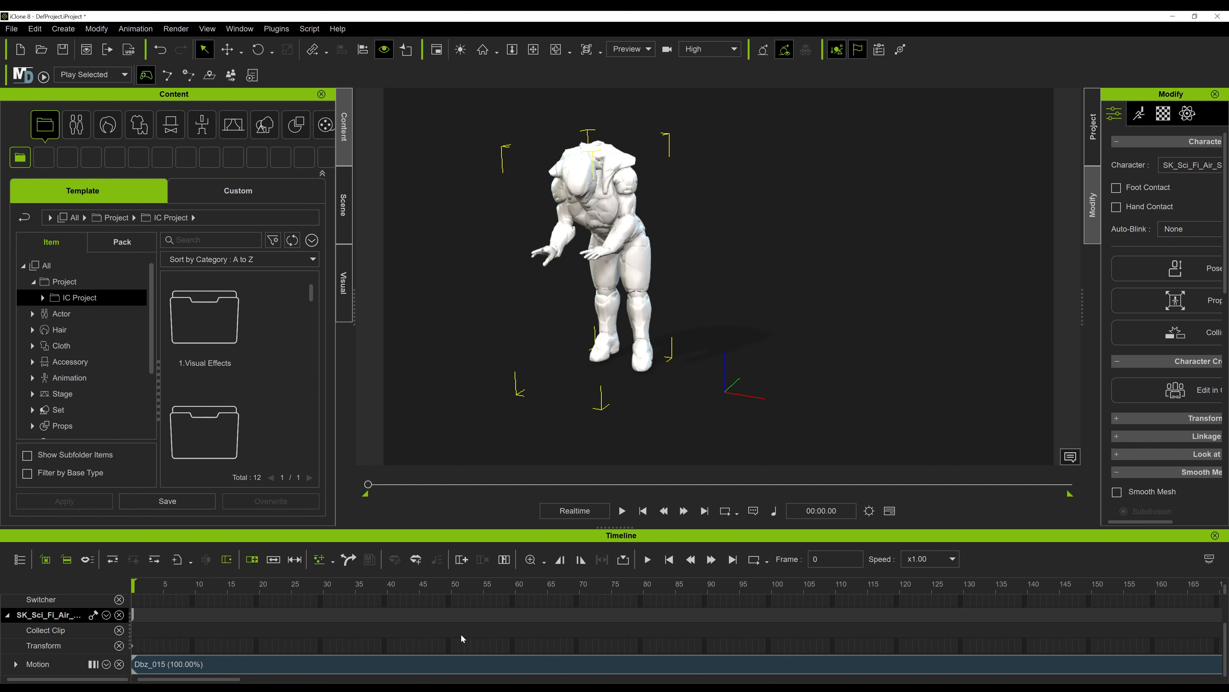
left_click(1094, 127)
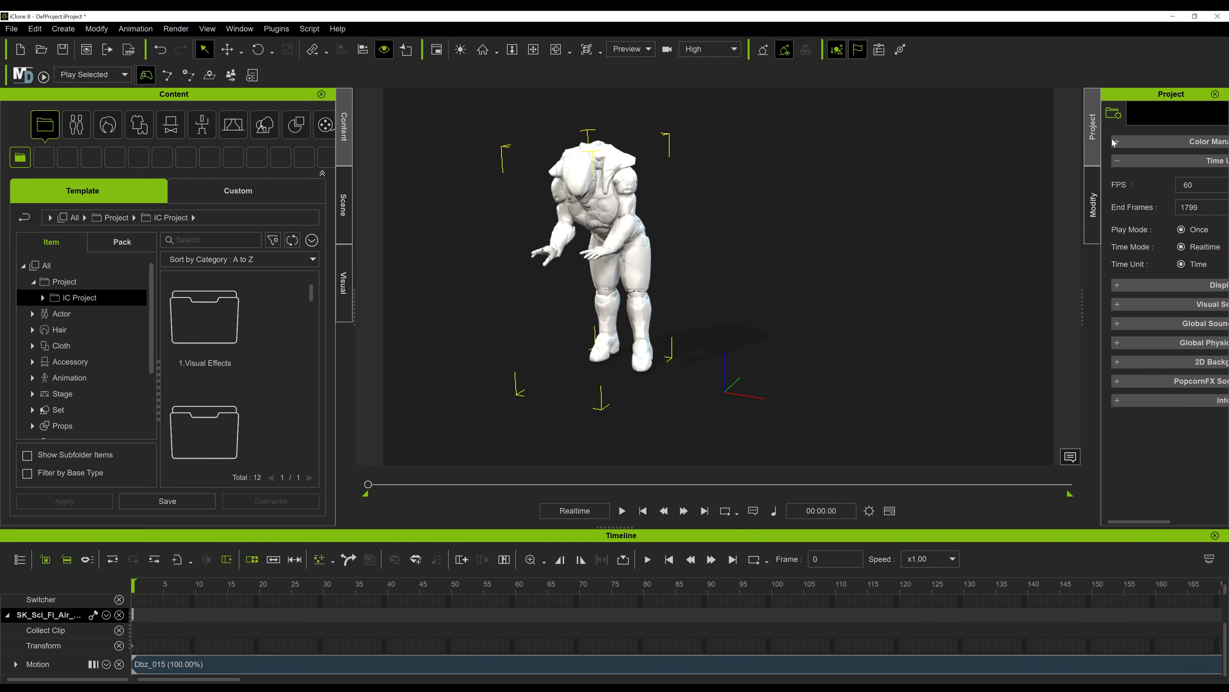
left_click_drag(1204, 208, 1124, 182)
type("50000")
key("Return")
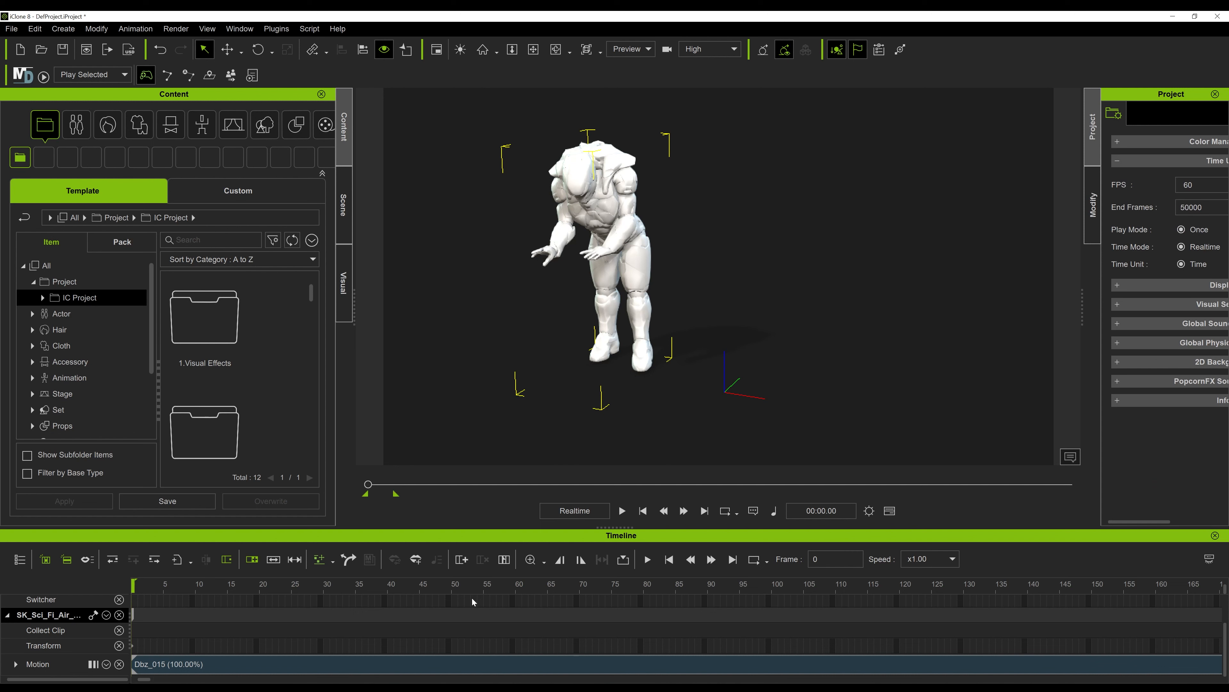
- Scrub the timeline through the Dbz_015 clip to review the soldier's animation up to frame 818
scroll(556, 597, "down", 5)
scroll(555, 605, "down", 5)
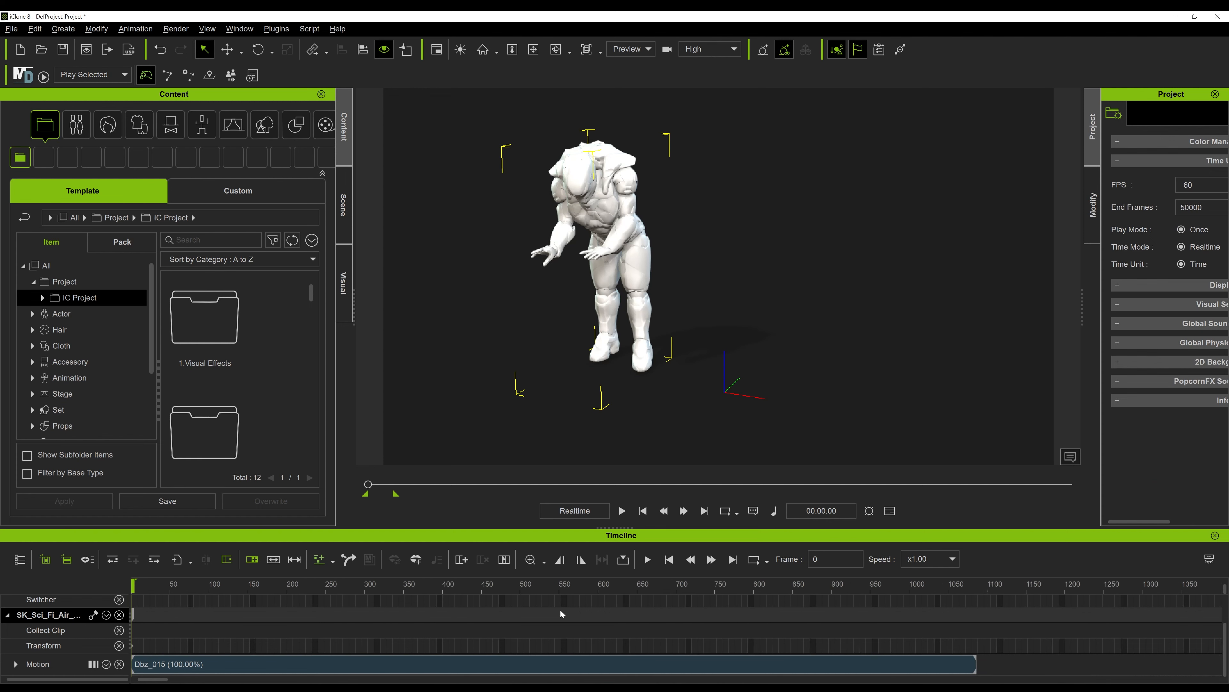
left_click_drag(151, 592, 278, 612)
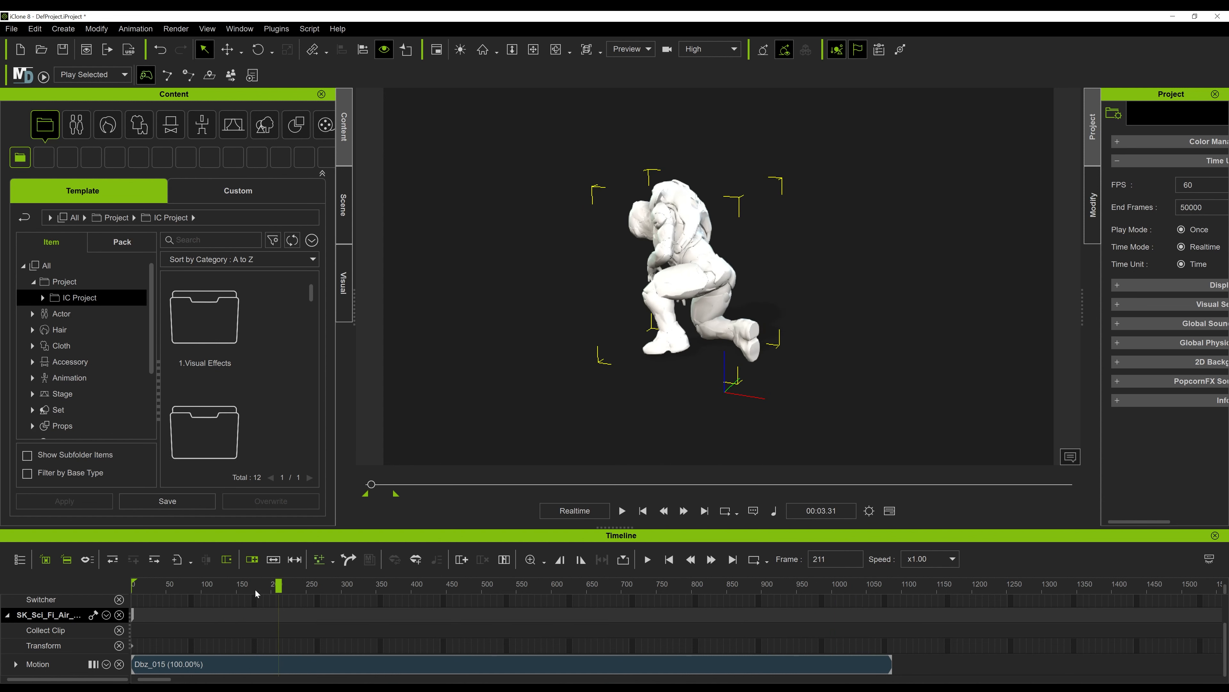
left_click_drag(307, 589, 704, 610)
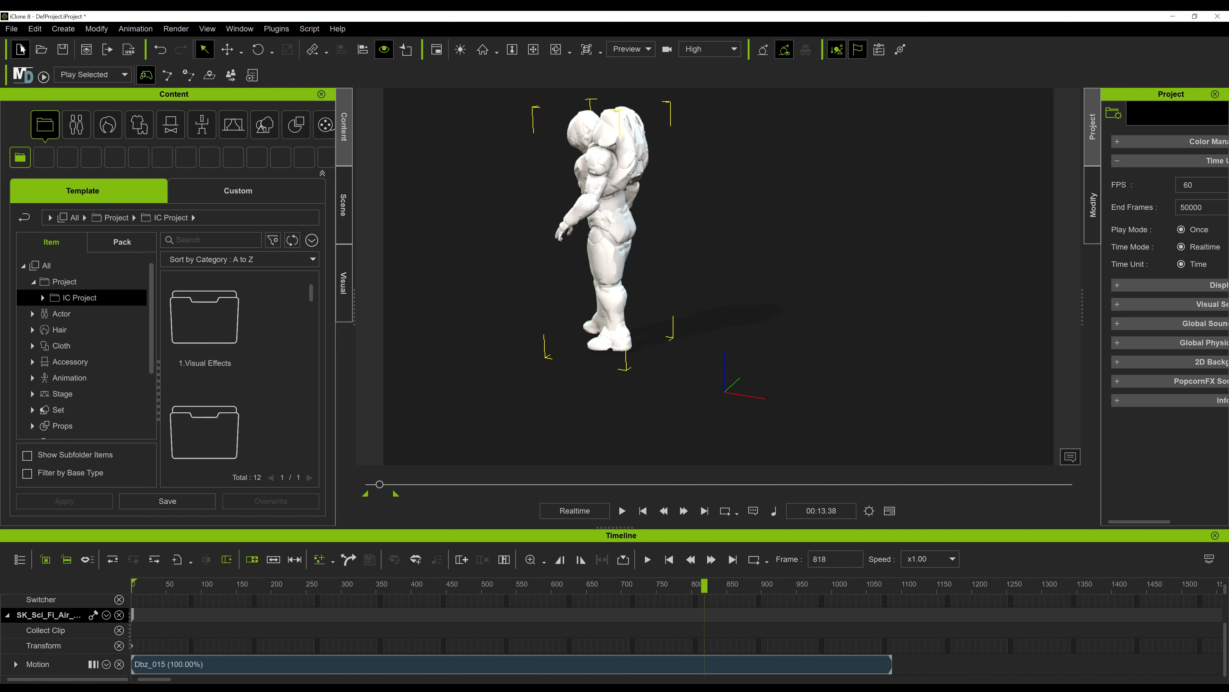
- Start an FBX export of the animated soldier with the Unreal preset and embedded textures
left_click(11, 28)
mouse_move(67, 131)
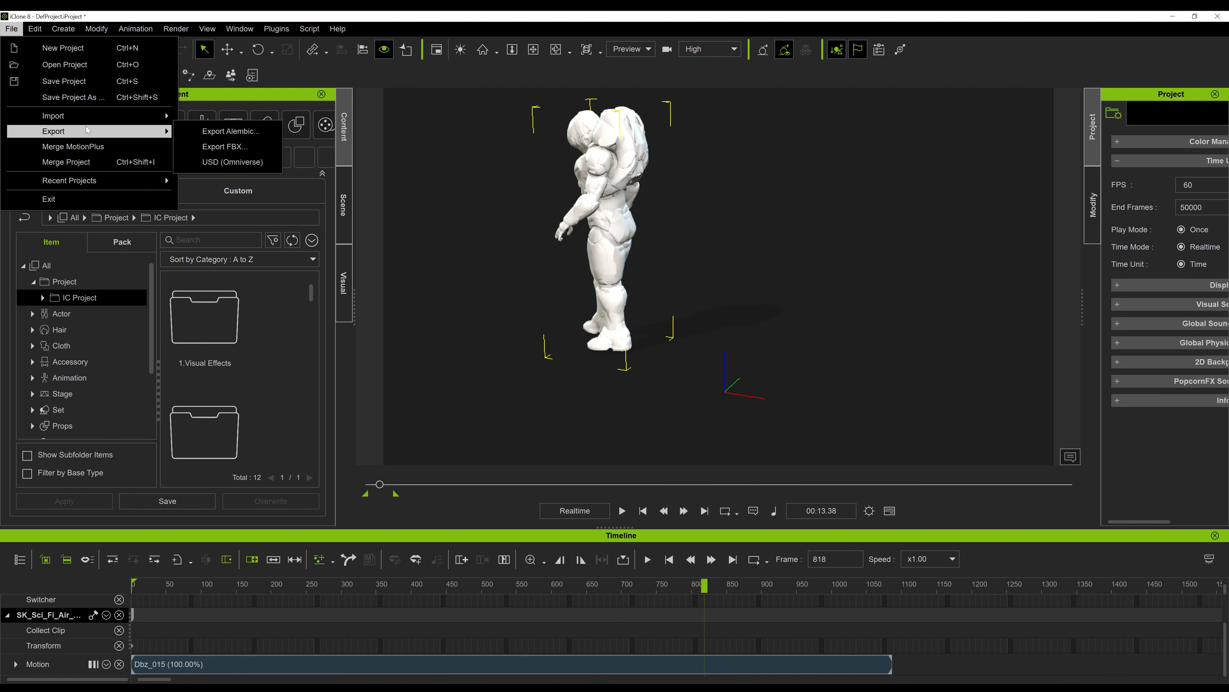
left_click(213, 147)
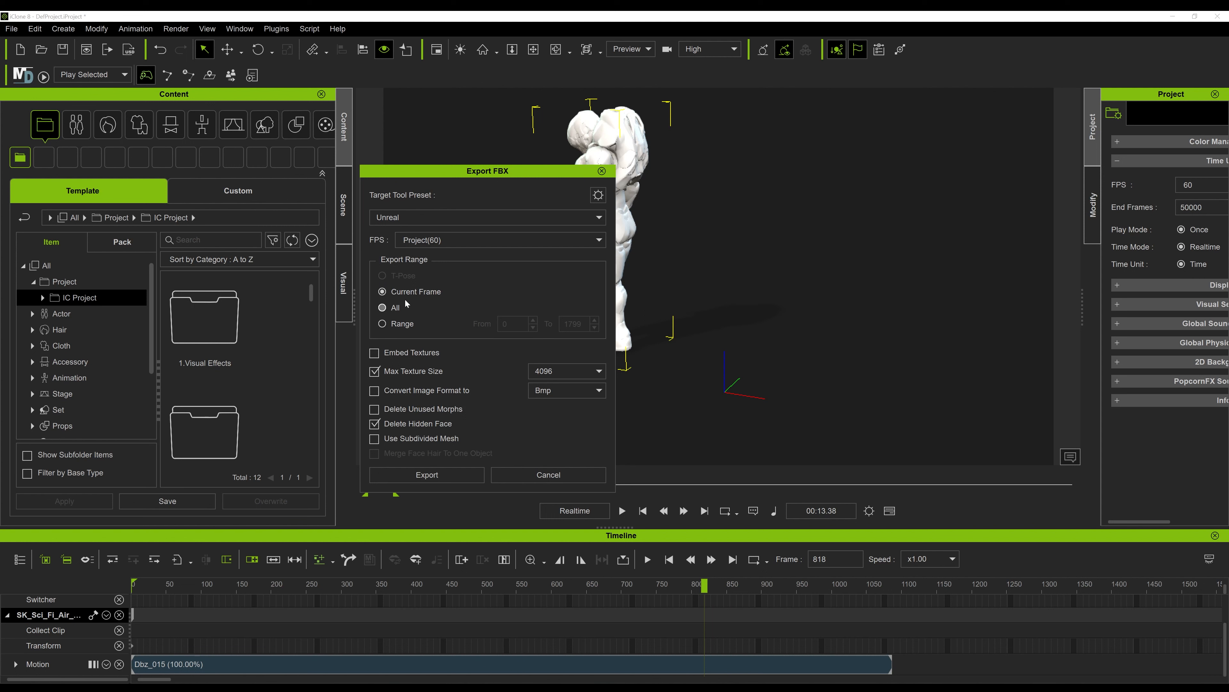
left_click(375, 353)
left_click(426, 474)
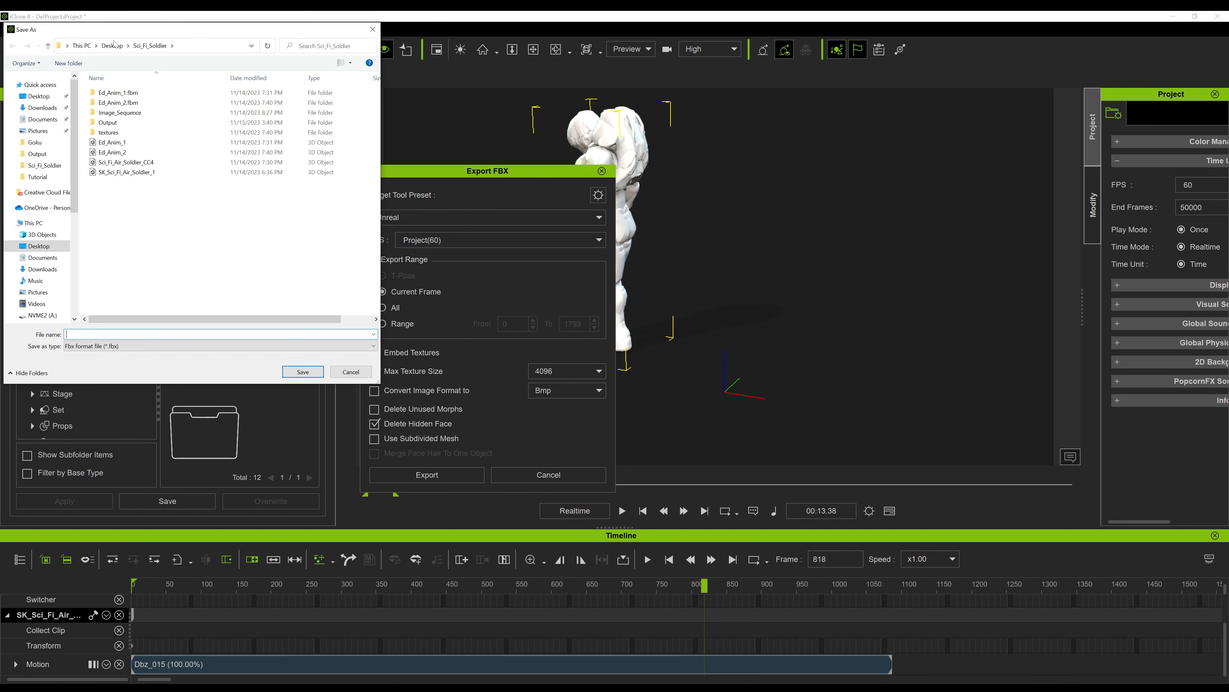
- Save the FBX export in the Desktop Tutorial folder as SK_Sci_Fi_Air_Soldier_Tutorial_CC4
left_click(112, 46)
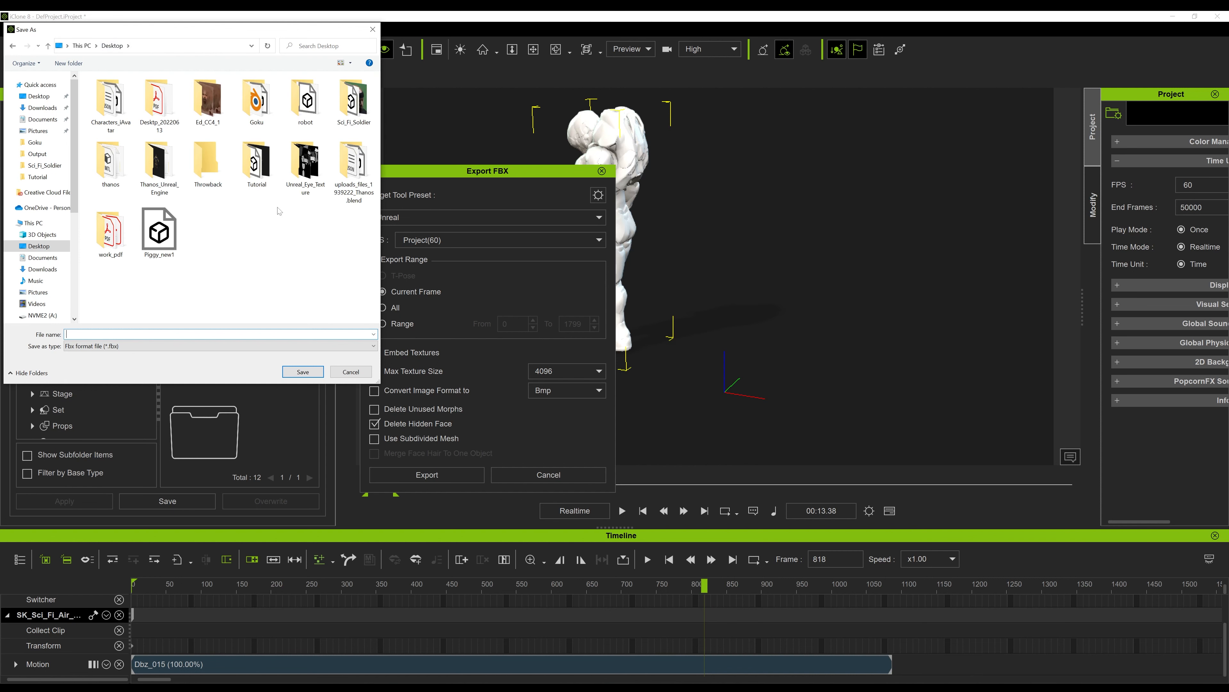
double_click(255, 165)
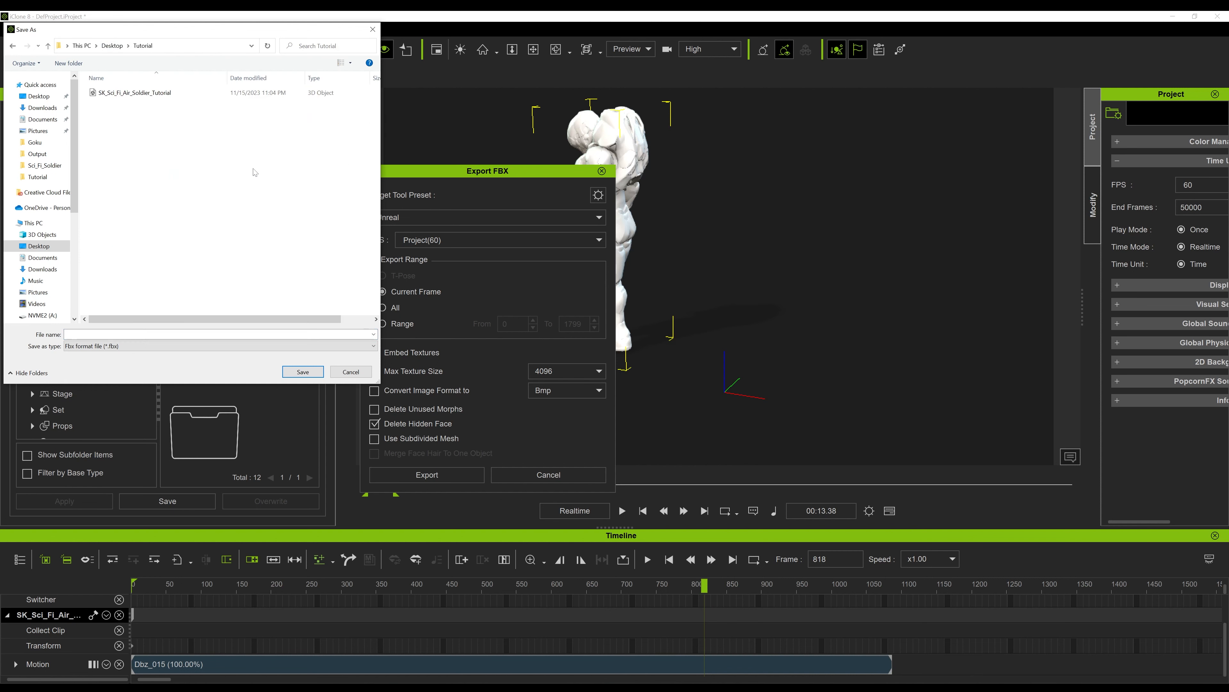
left_click(131, 93)
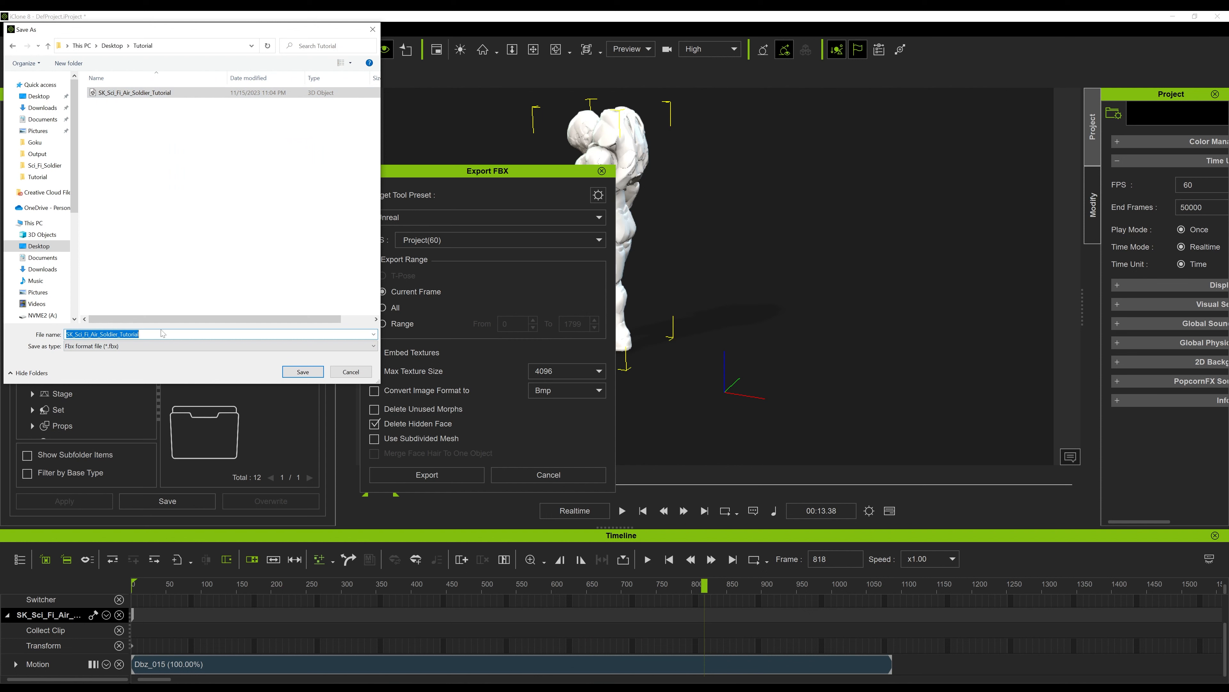
key("End")
type("_")
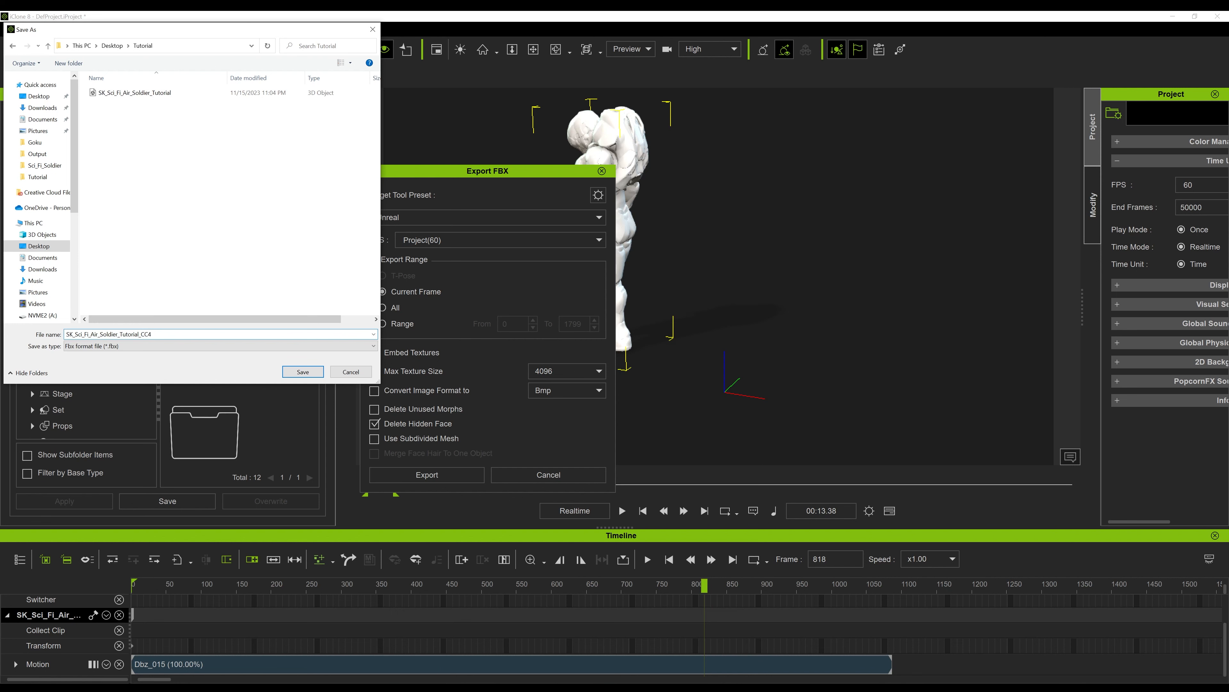
key("Return")
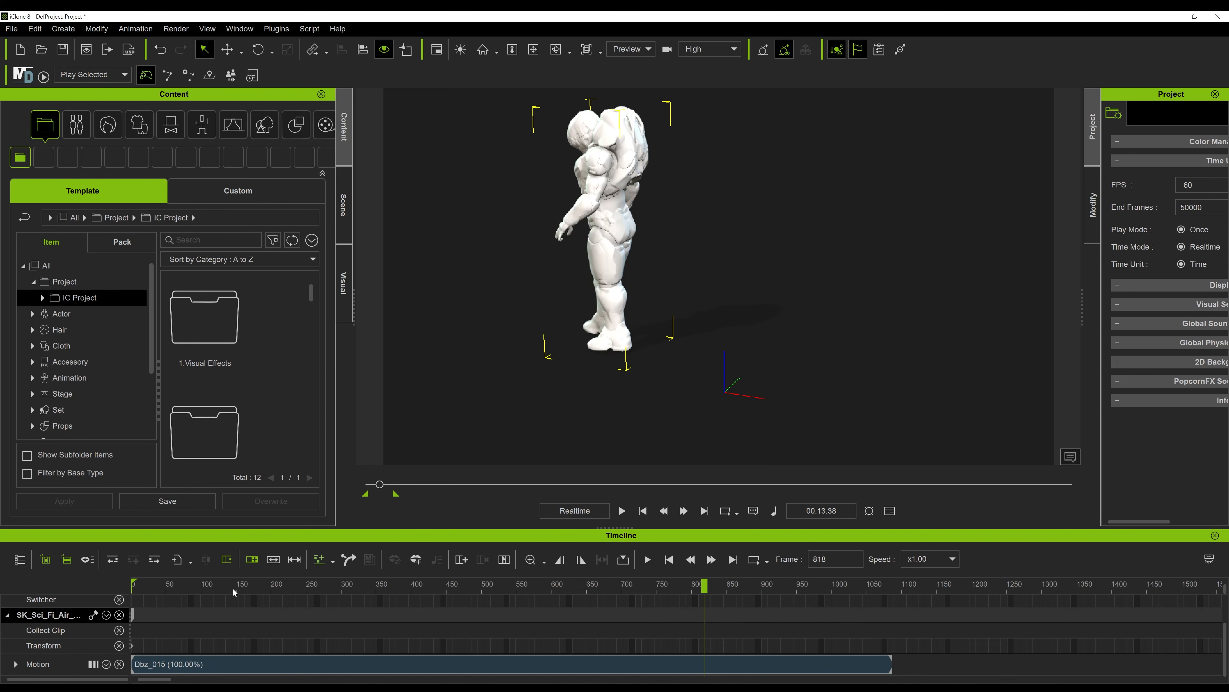
- Scrub the timeline back to frame 181 and inspect the crouching soldier from the front and side
left_click_drag(234, 592, 260, 602)
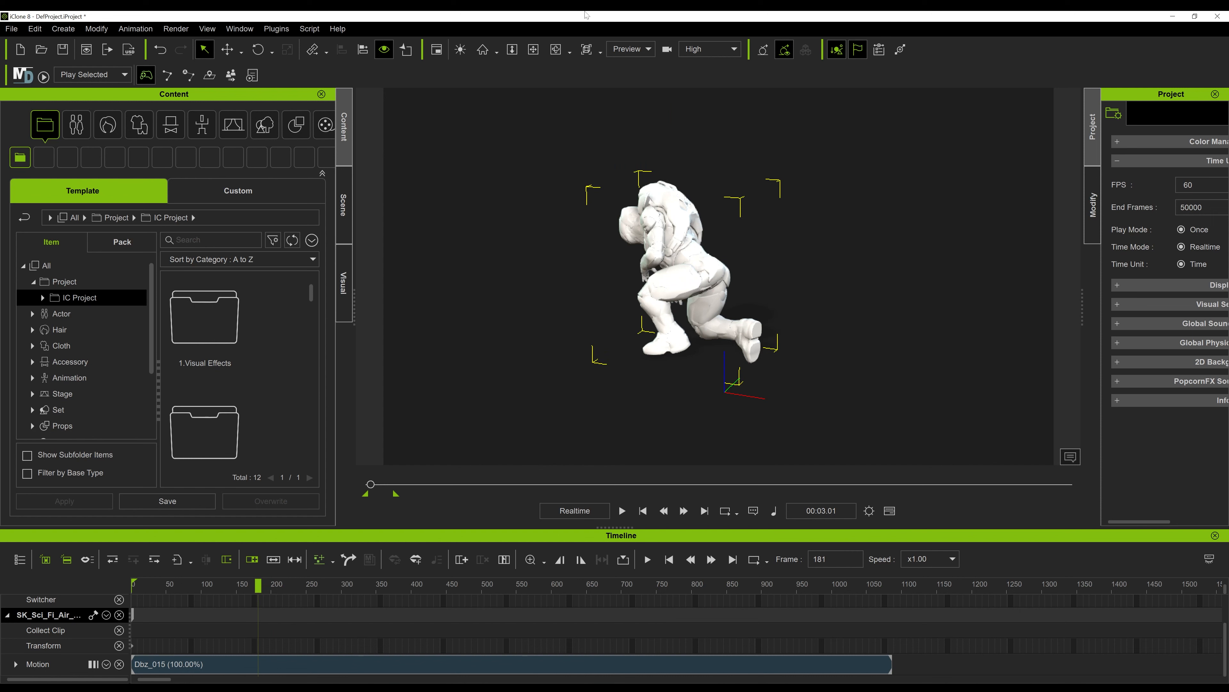
left_click(533, 49)
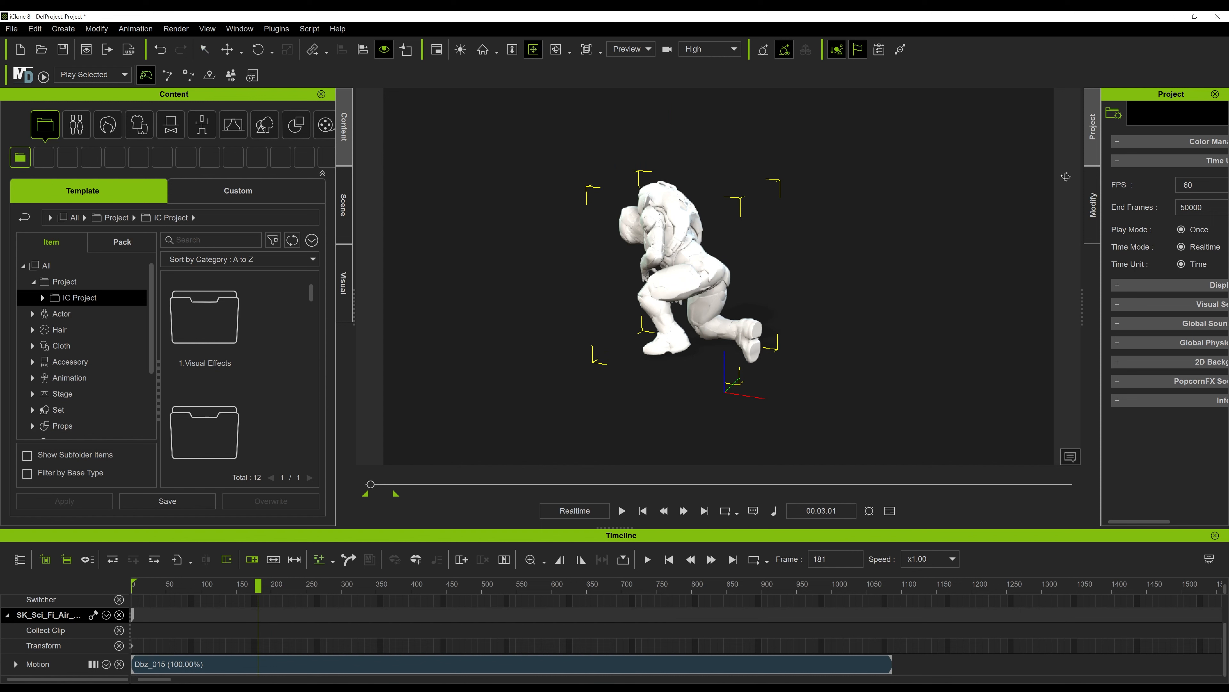
right_click_drag(1090, 156, 673, 171)
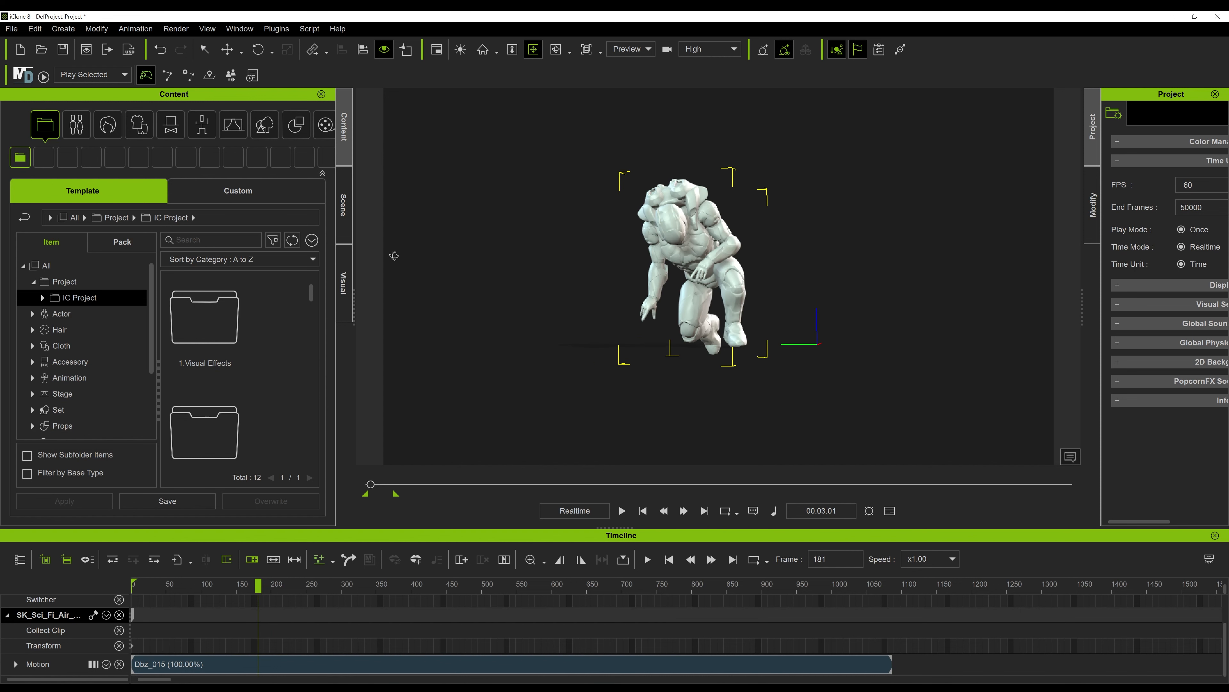
right_click_drag(636, 304, 650, 269)
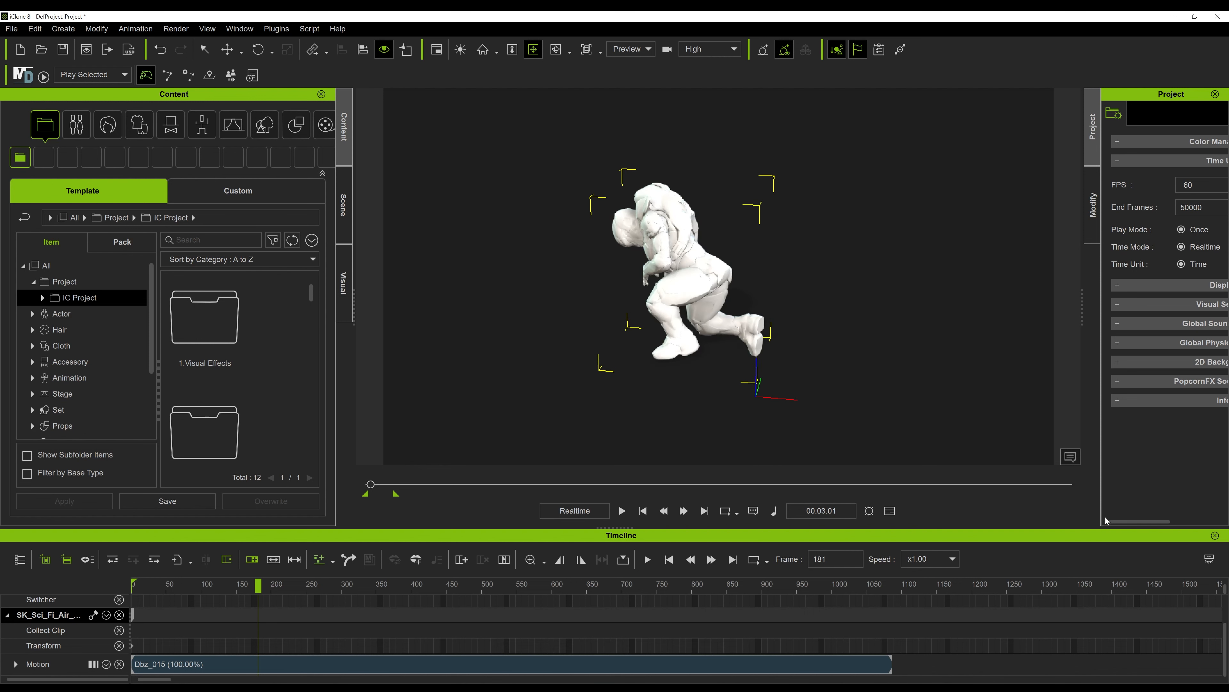
- Widen the project settings panel and review the soldier's character, material, physics and motion settings
left_click_drag(1119, 523, 1166, 522)
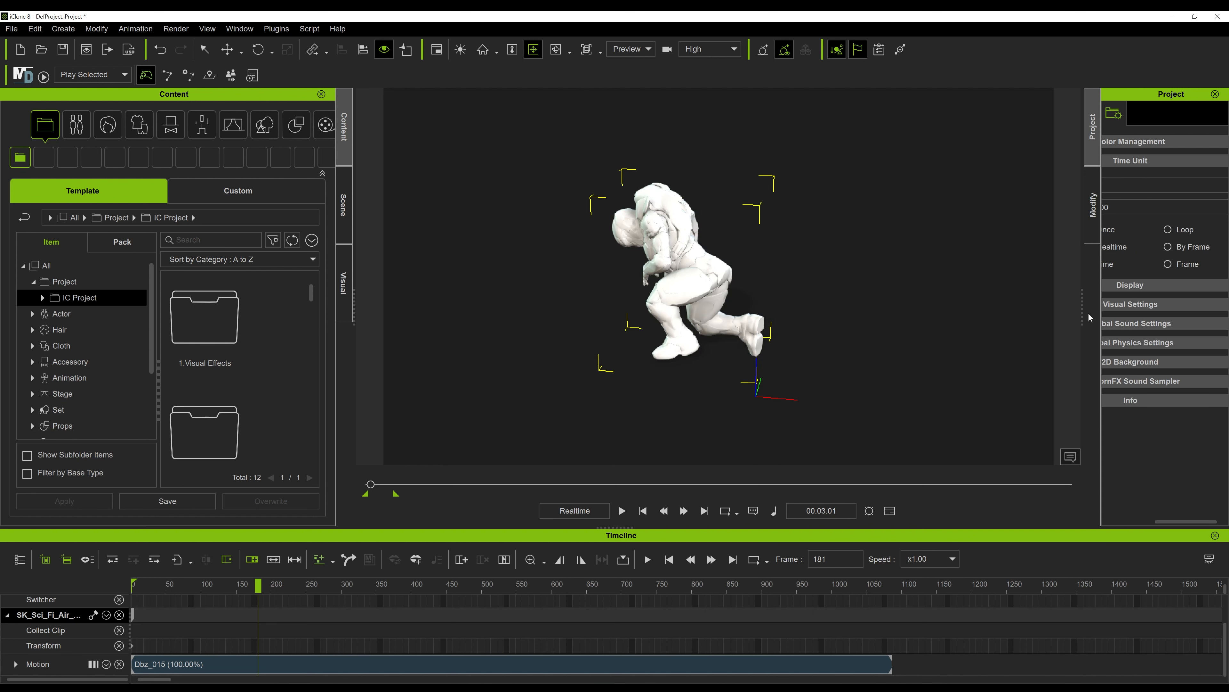
left_click_drag(1084, 317, 991, 313)
left_click(970, 204)
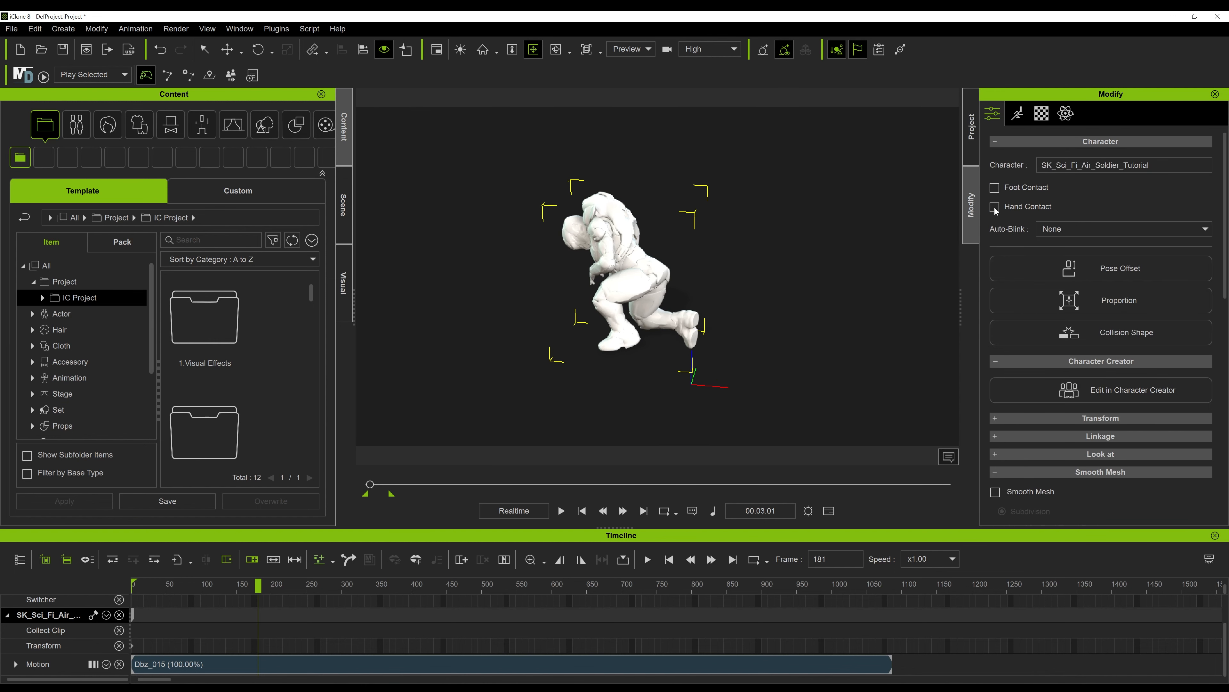
left_click(1041, 113)
left_click(1066, 114)
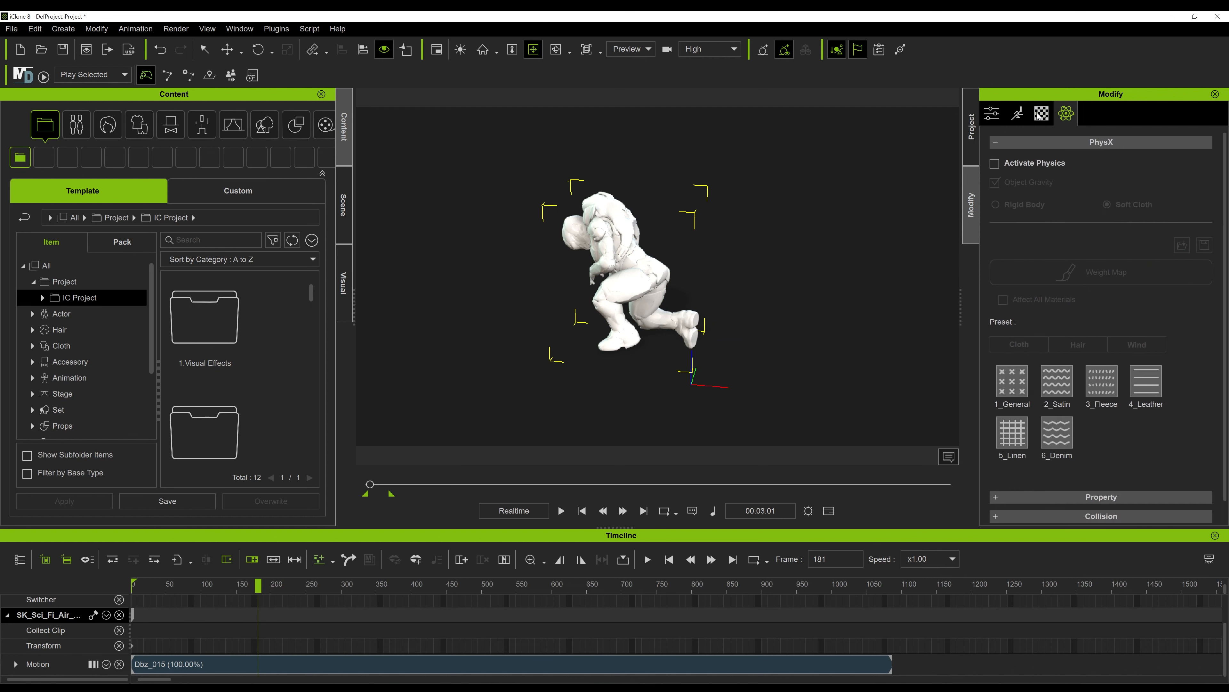
left_click(1020, 114)
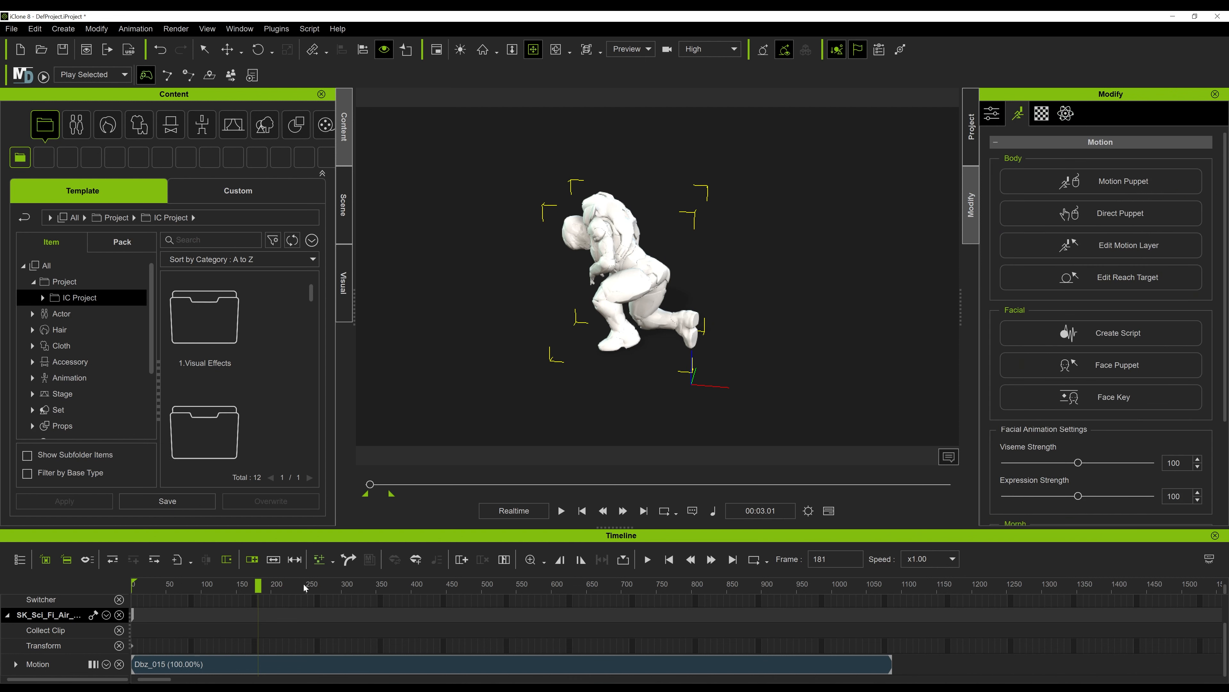
- Scrub the Dbz_015 clip around the crouching pose and forward to frame 857 to determine the section for export
left_click_drag(258, 589, 228, 593)
left_click_drag(229, 591, 256, 597)
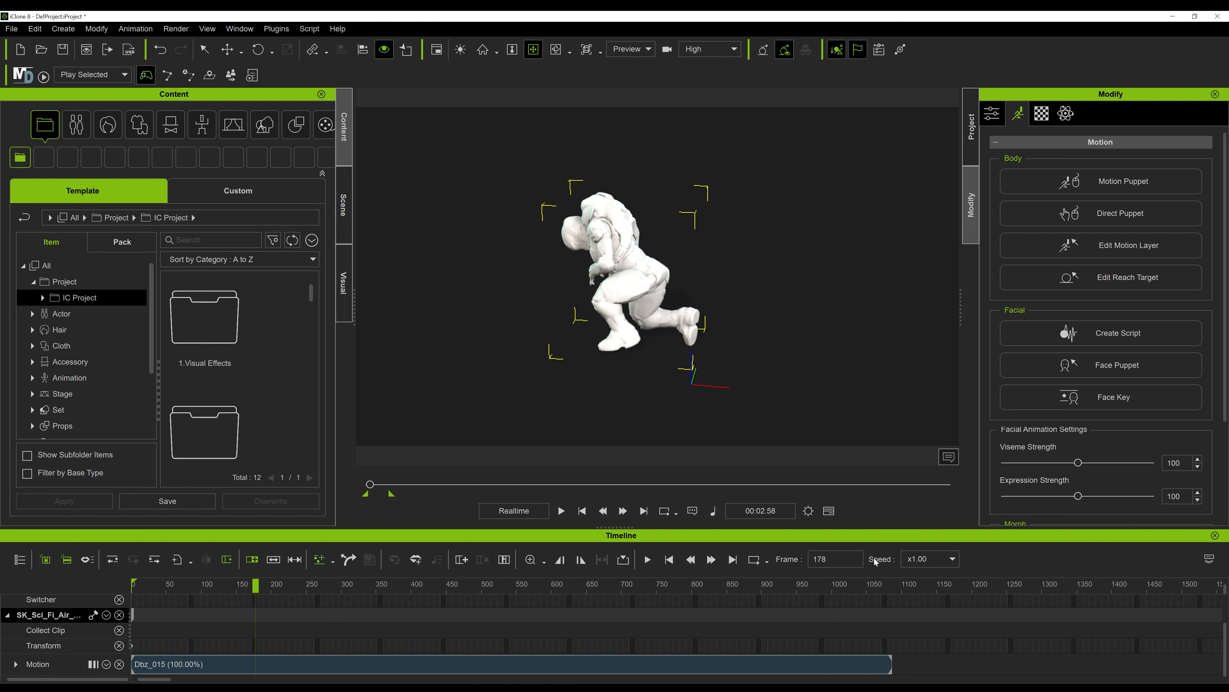
left_click_drag(272, 589, 733, 589)
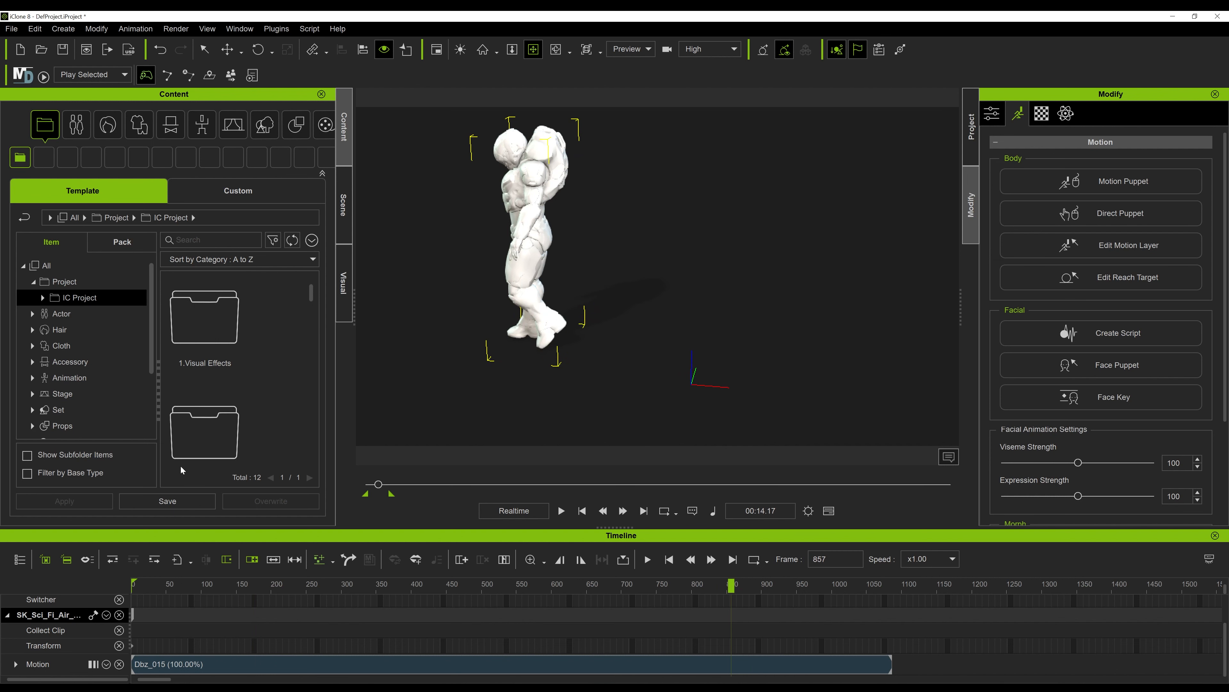
- Start another FBX export of the soldier with the Unreal preset and set its frame rate to 30 FPS
left_click(12, 30)
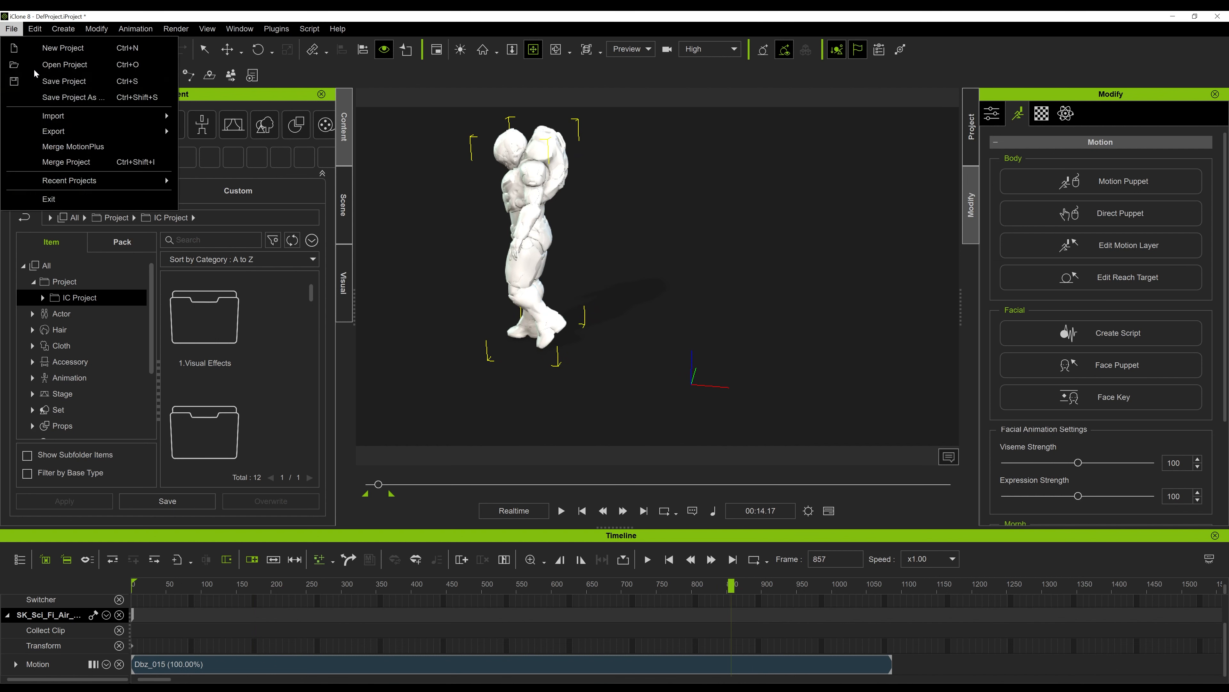
mouse_move(73, 131)
left_click(213, 145)
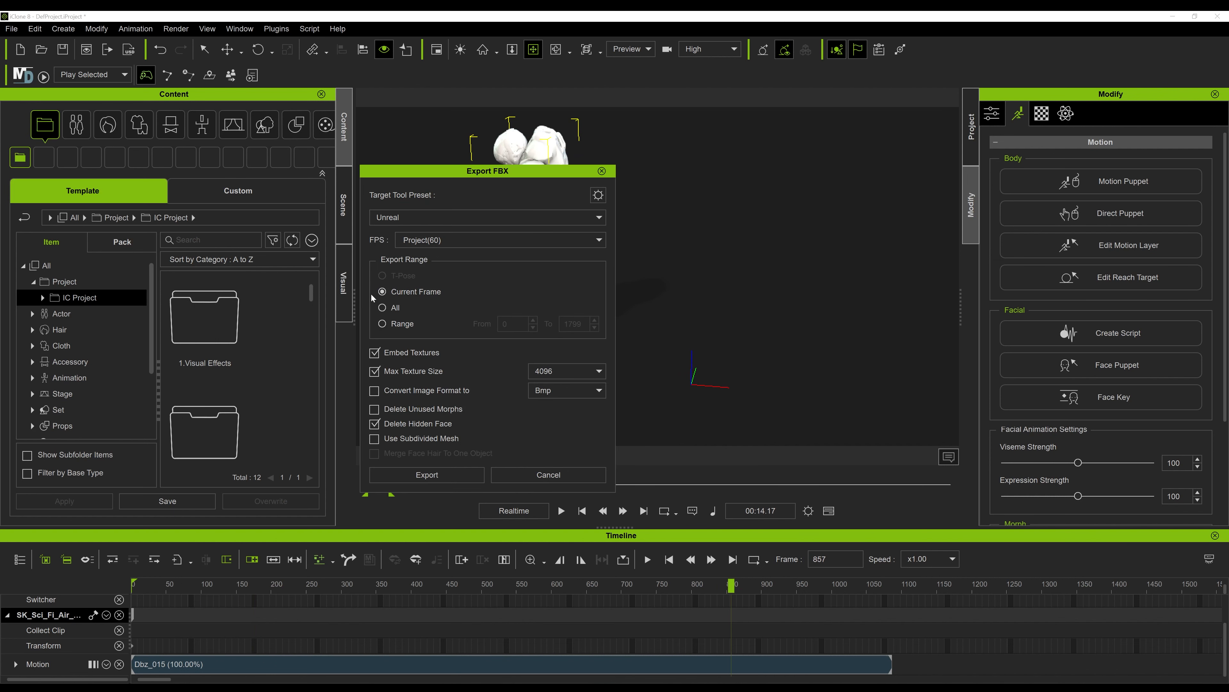
left_click(599, 240)
left_click(426, 285)
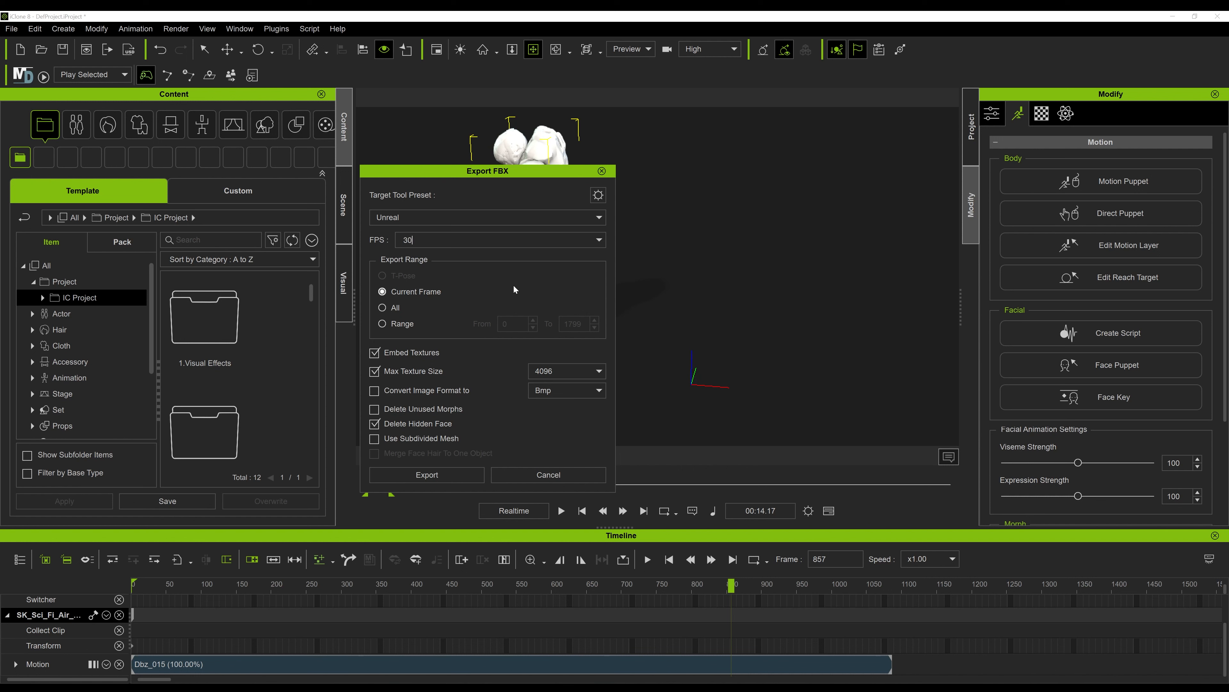
- Limit the export range to frames 173 to 857 and turn off Embed Textures
left_click(396, 326)
double_click(503, 323)
double_click(572, 323)
type("857")
left_click(375, 353)
- Export the animation as Tutorial_Animation_1 into the Tutorial folder
left_click(416, 481)
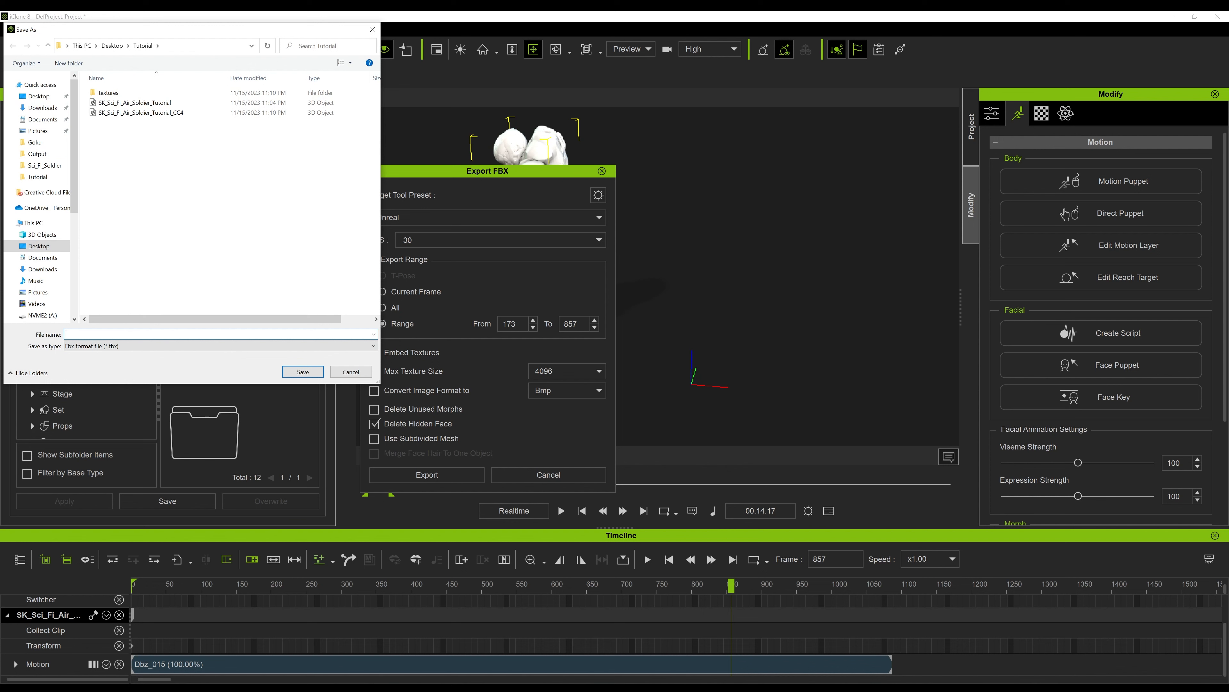
type("T")
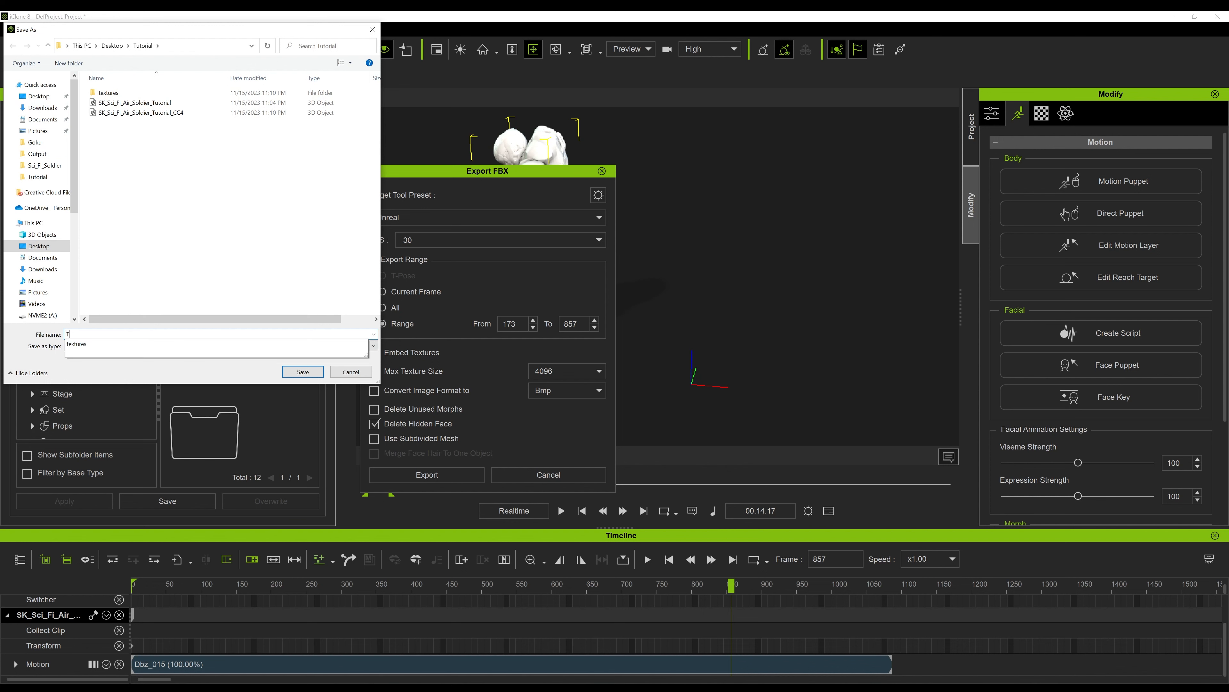
type("utorial")
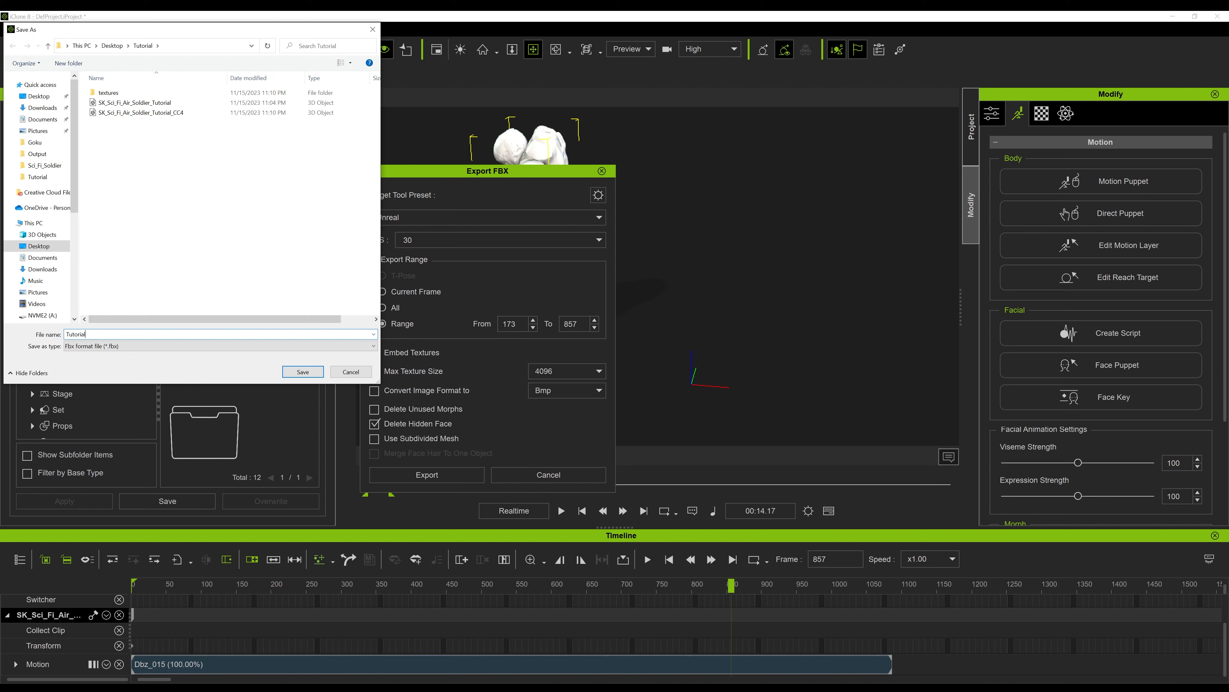
type("_Anima")
type("tionm")
left_click(303, 372)
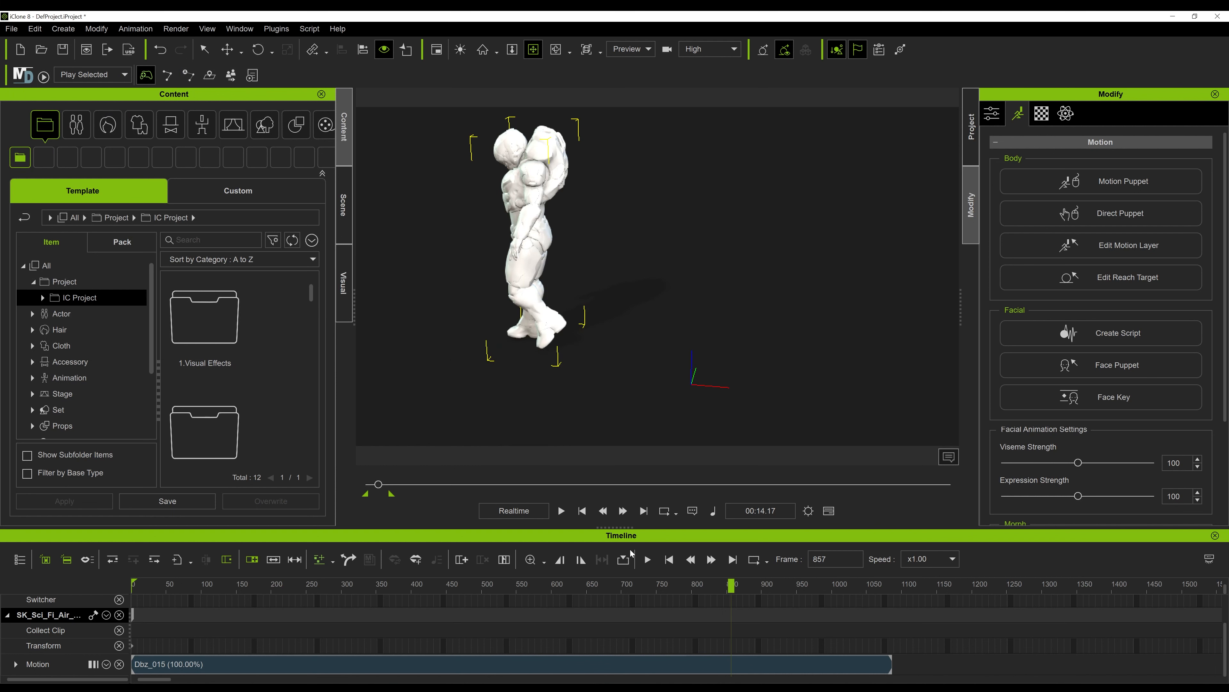
- Switch to Unreal Engine, create a folder named Tutorial_Sci-Fi in the project's Content folder and open it
left_click(1172, 16)
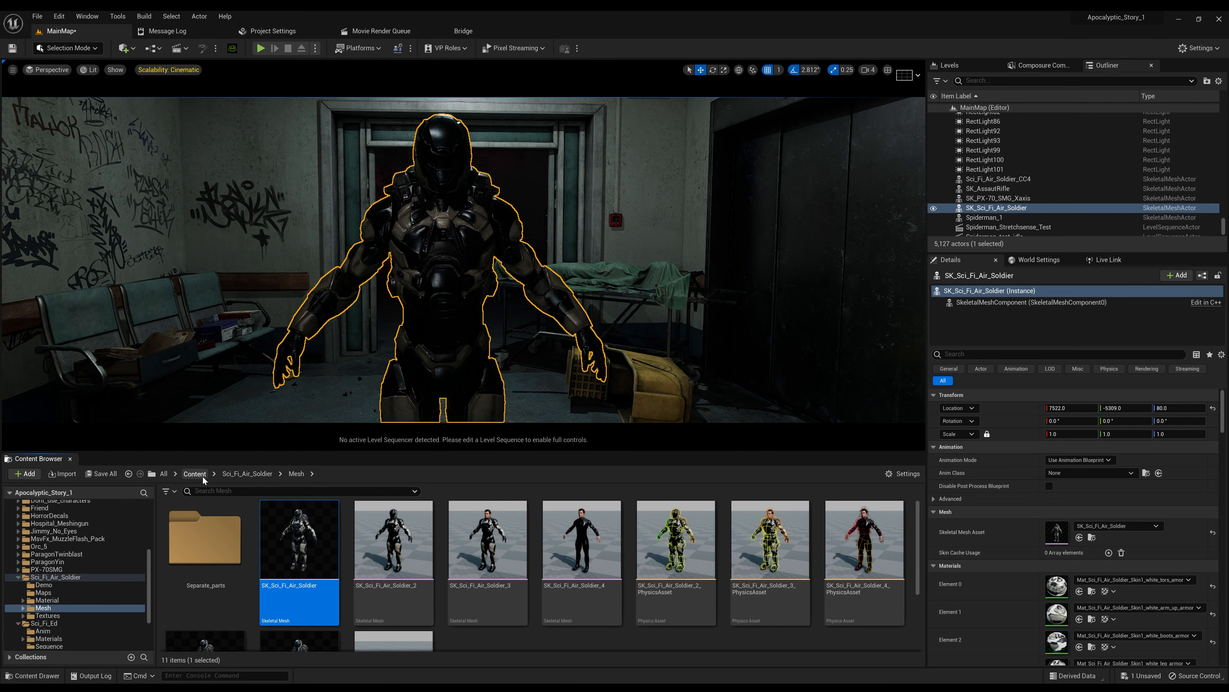
left_click(202, 476)
scroll(420, 567, "down", 3)
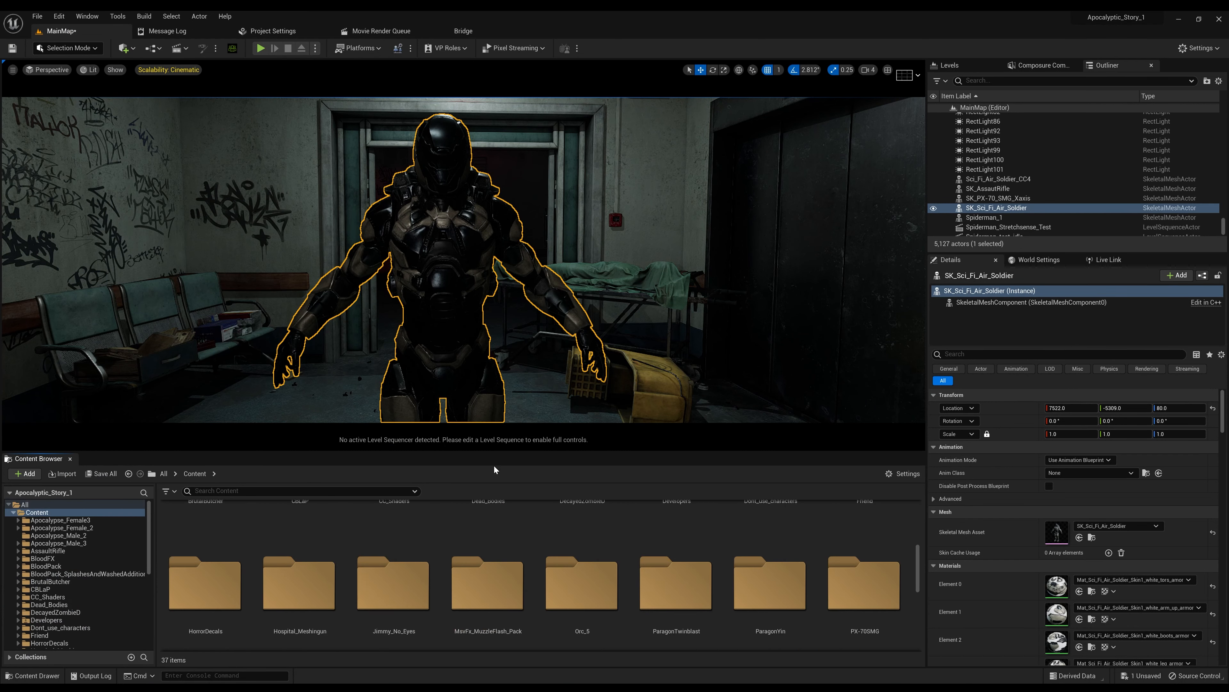
right_click(820, 539)
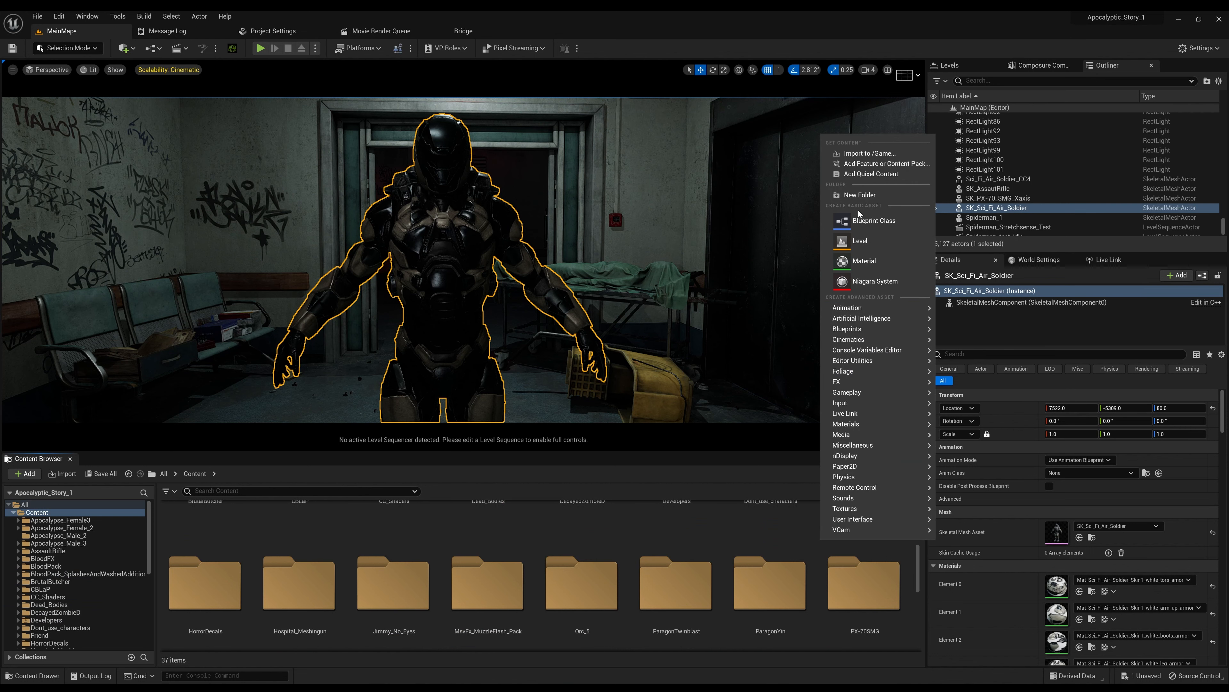
left_click(864, 194)
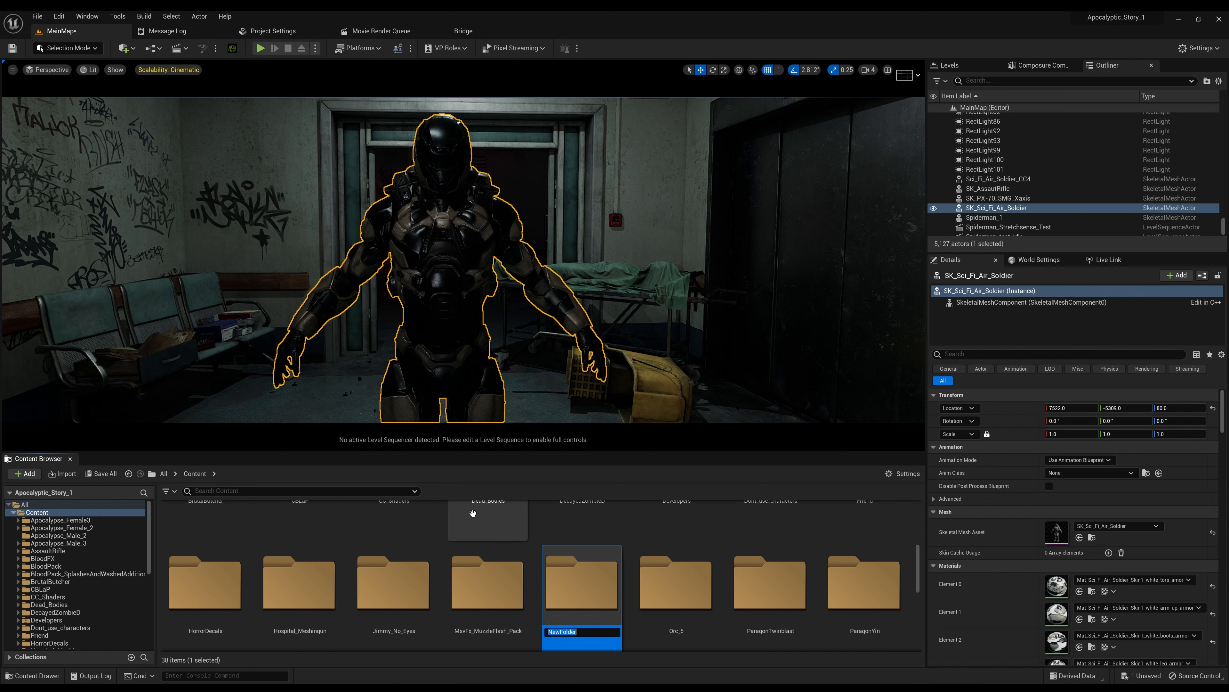
type("T")
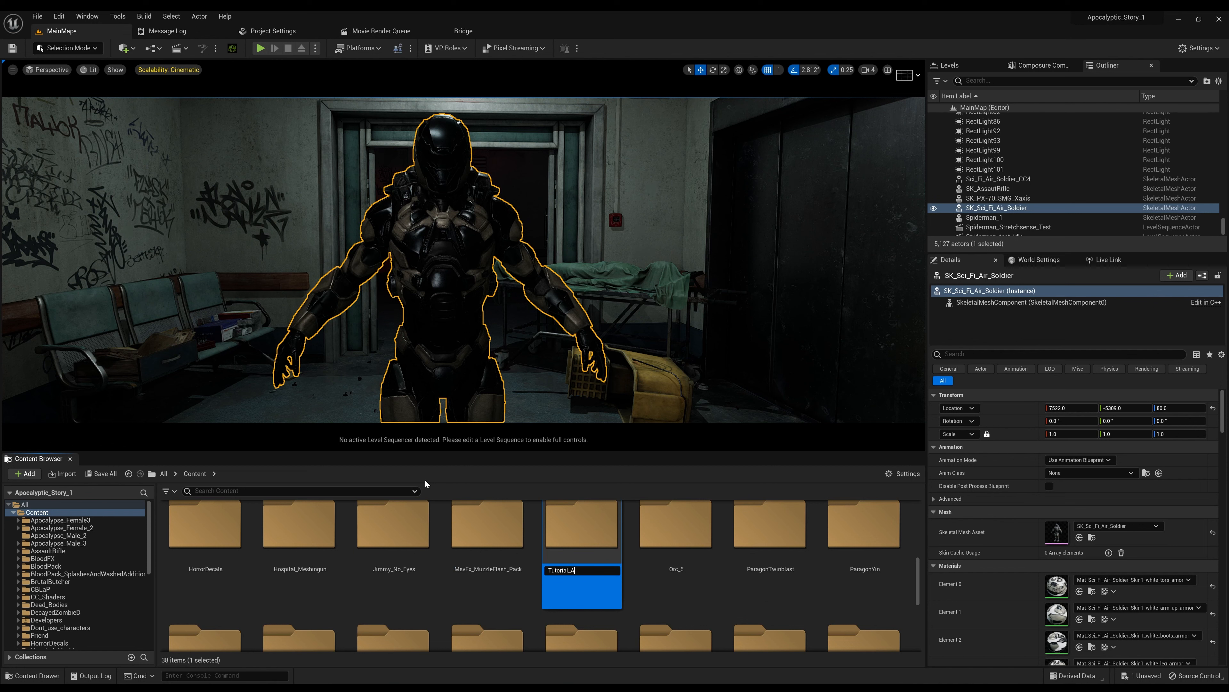
type("utorial_Sci-Fi")
key("Return")
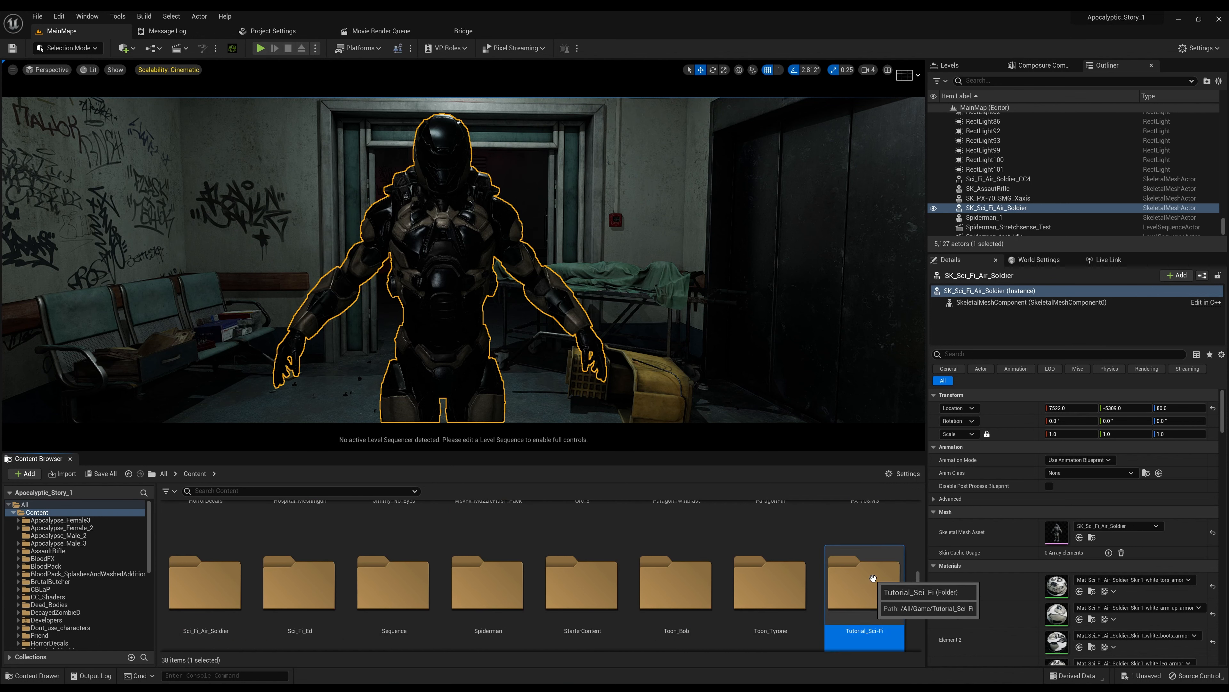
double_click(864, 589)
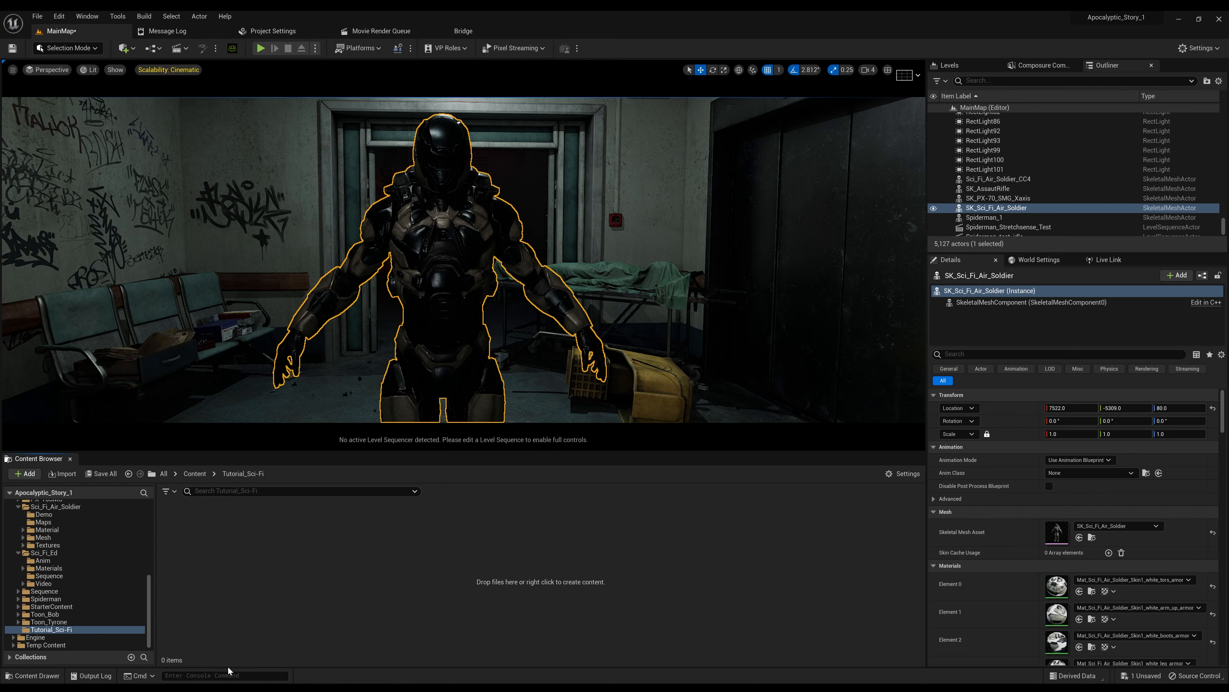
- Start importing SK_Sci_Fi_Air_Soldier_Tutorial_CC4 from the Tutorial folder into Tutorial_Sci-Fi, using Auto Setup with the HQ Shader
mouse_move(198, 689)
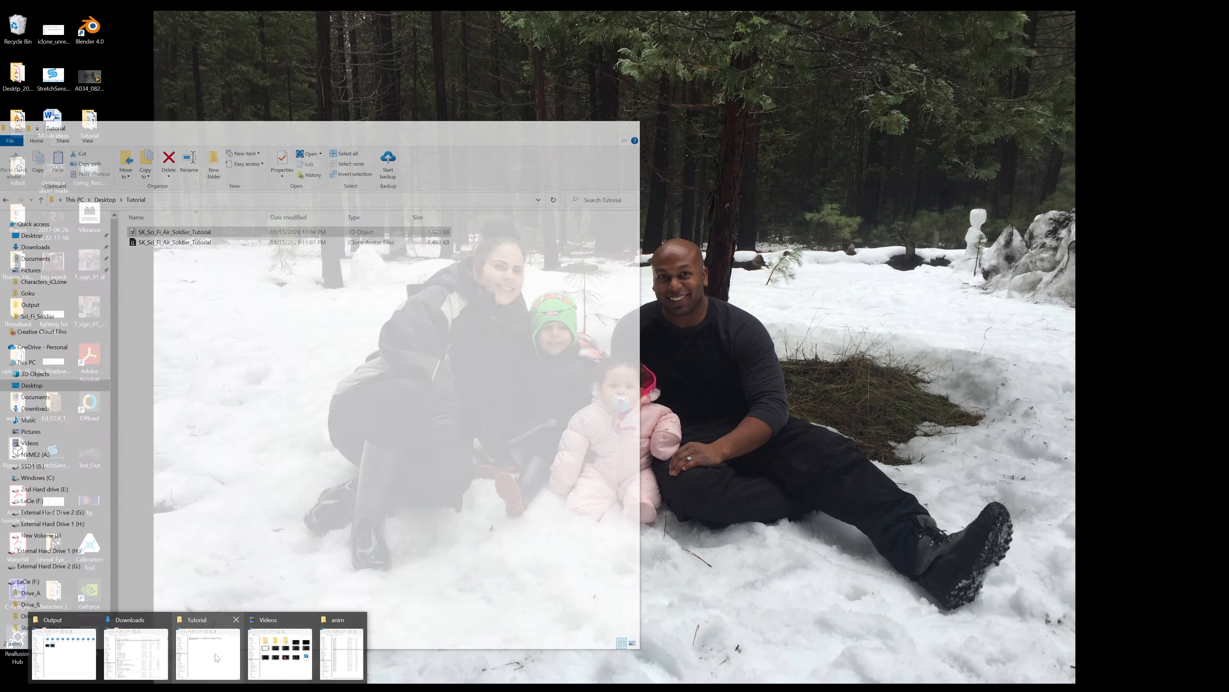
left_click(208, 653)
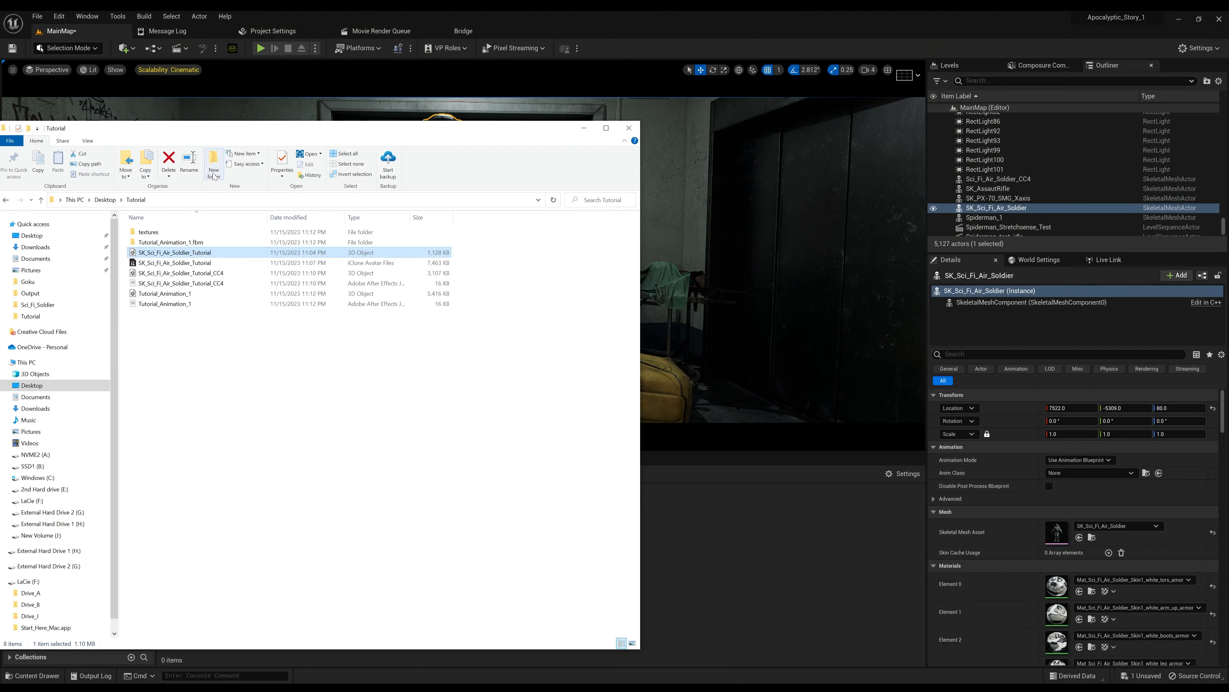
left_click_drag(254, 133, 704, 180)
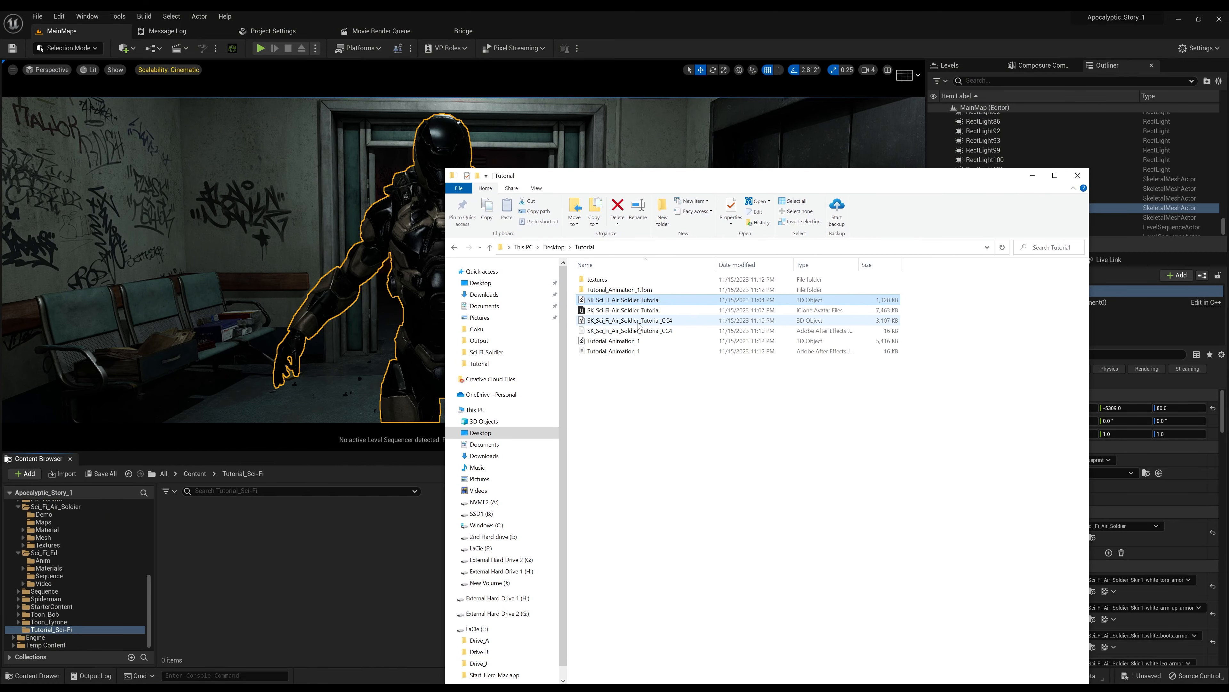
left_click_drag(642, 322, 316, 605)
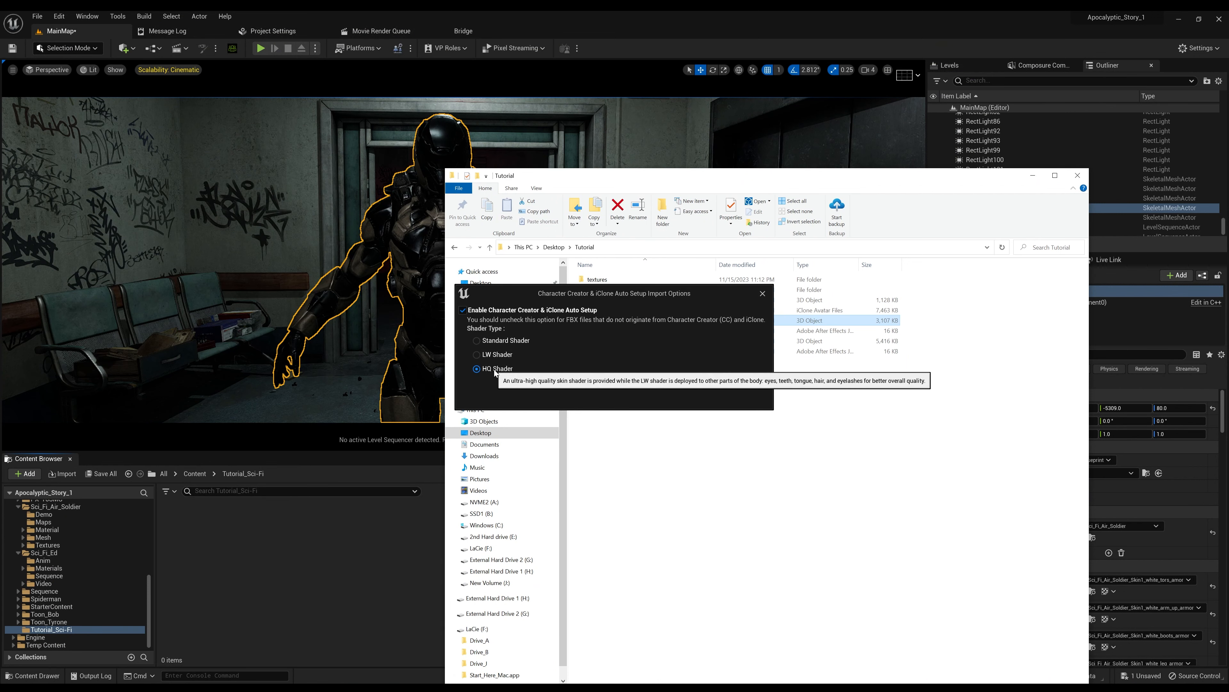
left_click(494, 370)
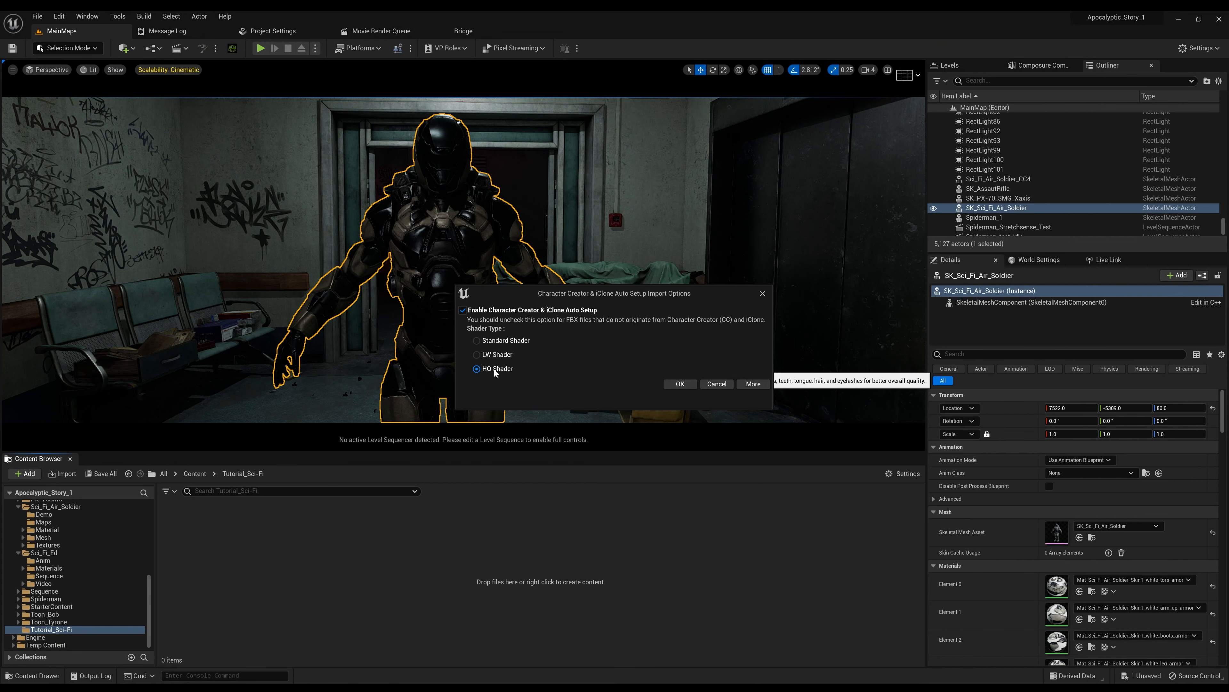
left_click(682, 382)
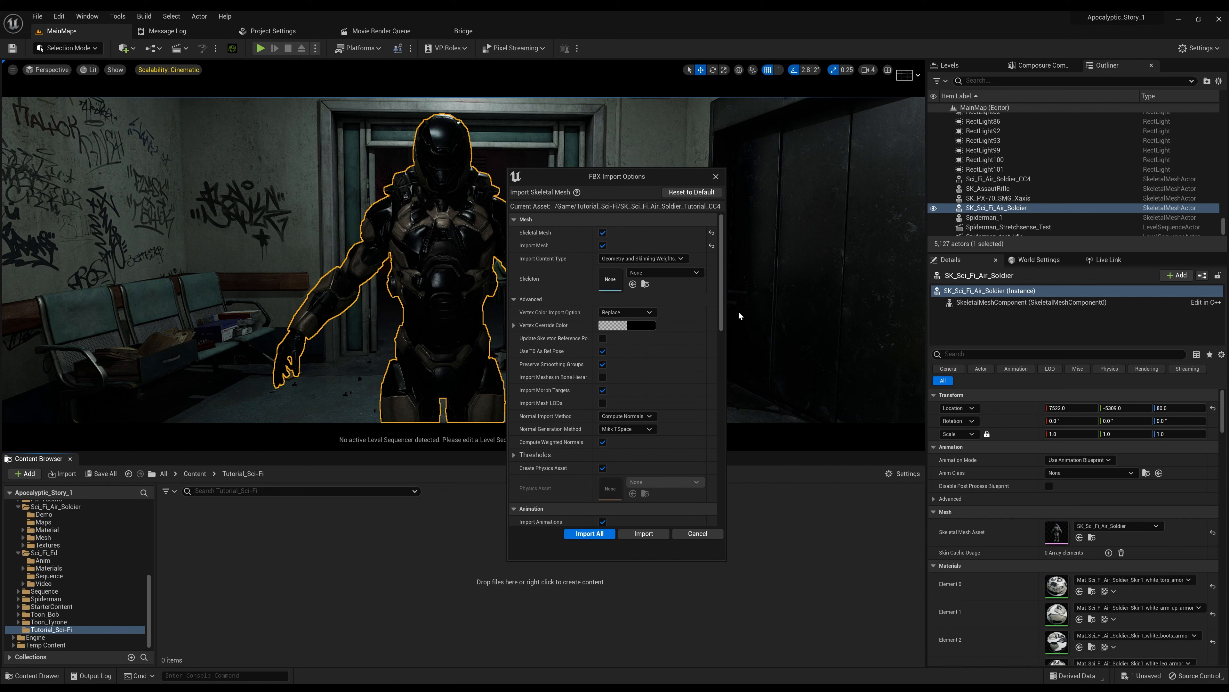
- Import the complete soldier FBX with the current import options and place its skeletal mesh in the level beside the existing soldier
left_click_drag(723, 309, 725, 398)
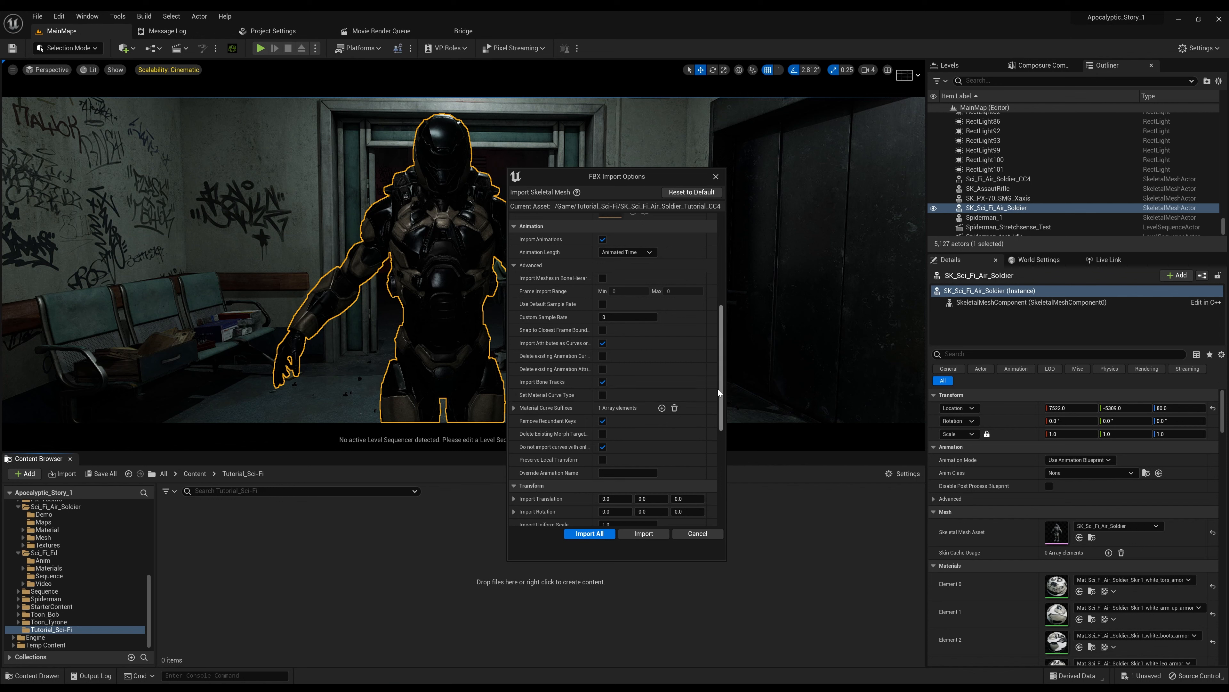
left_click_drag(721, 388, 725, 481)
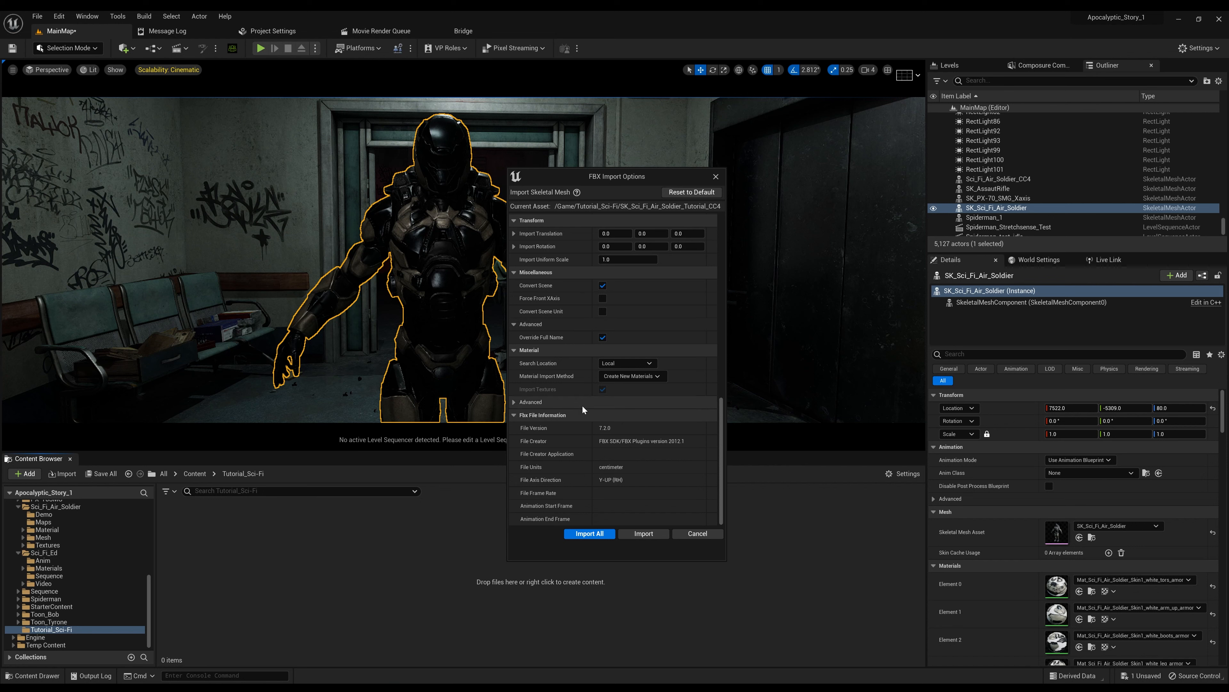
left_click(572, 532)
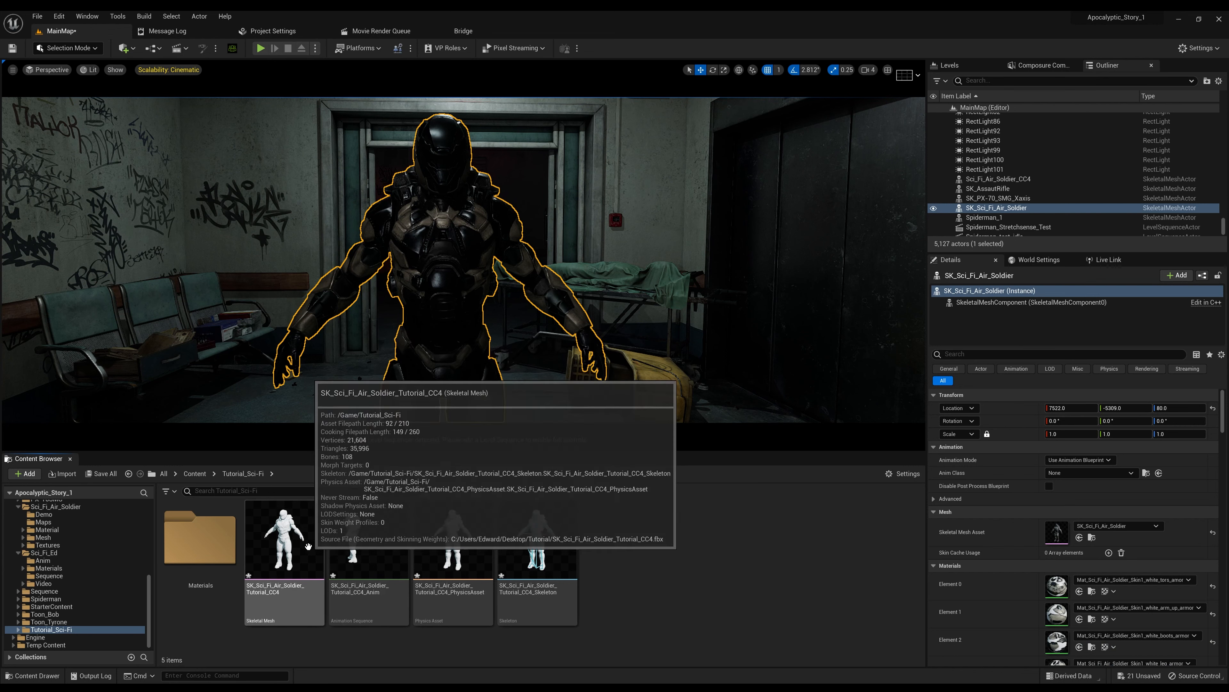
left_click_drag(308, 546, 258, 415)
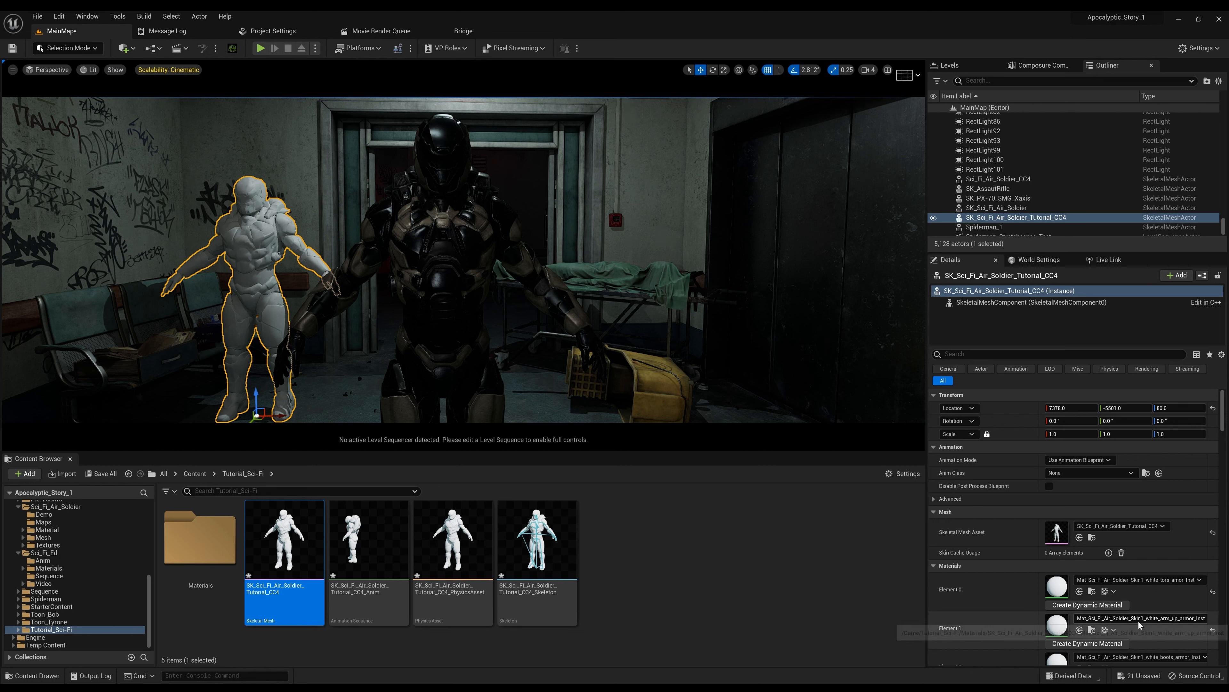
- Replace the placed soldier's Element 0 material instance with the original Skin1_white torso armor material
left_click_drag(1057, 251, 1058, 203)
scroll(1057, 409, "down", 5)
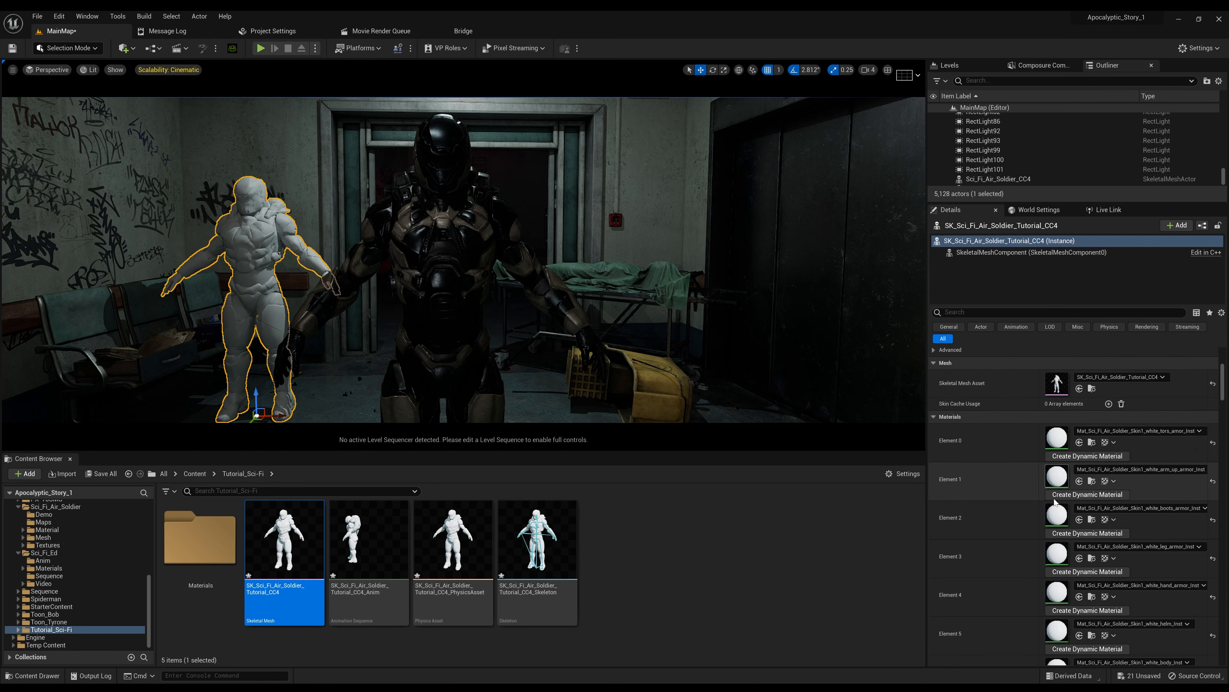
scroll(1042, 629, "down", 5)
scroll(1042, 630, "down", 8)
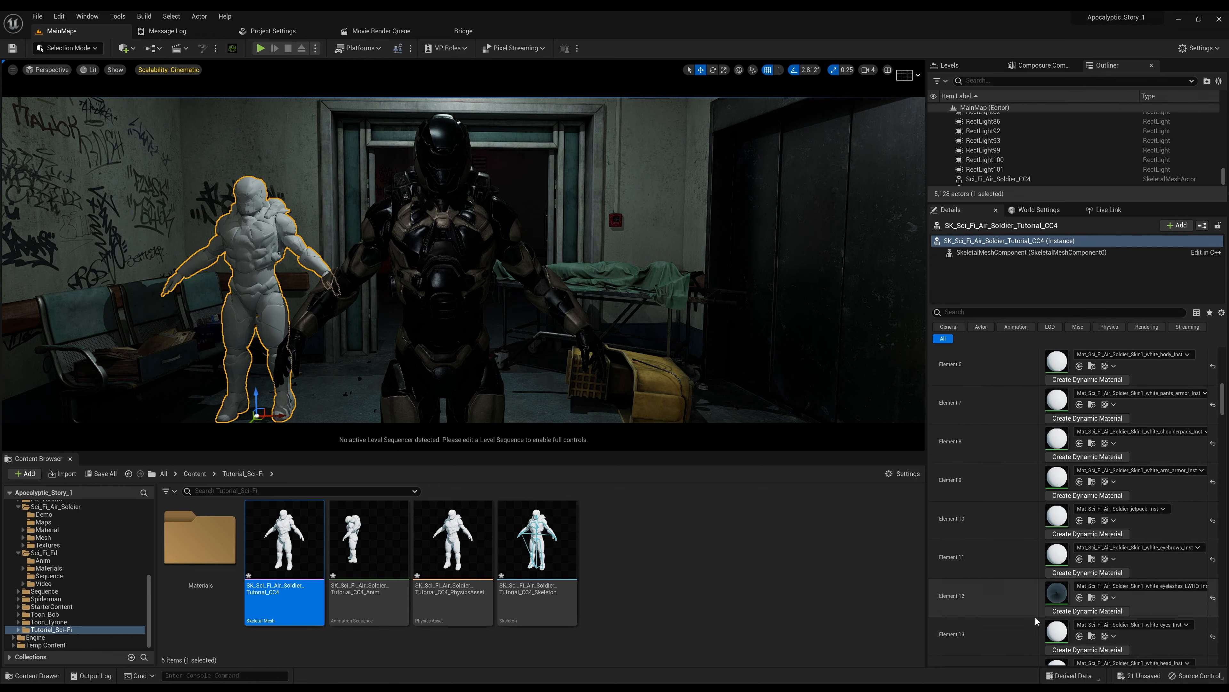
scroll(1032, 611, "up", 10)
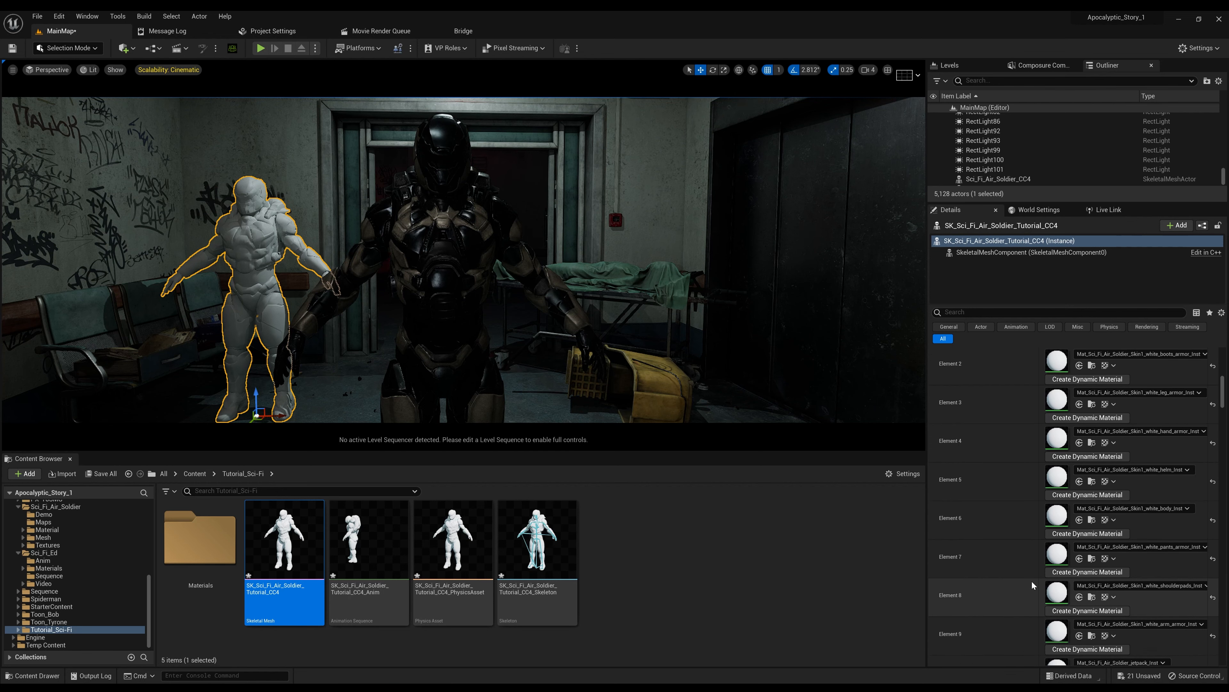
scroll(1101, 457, "up", 3)
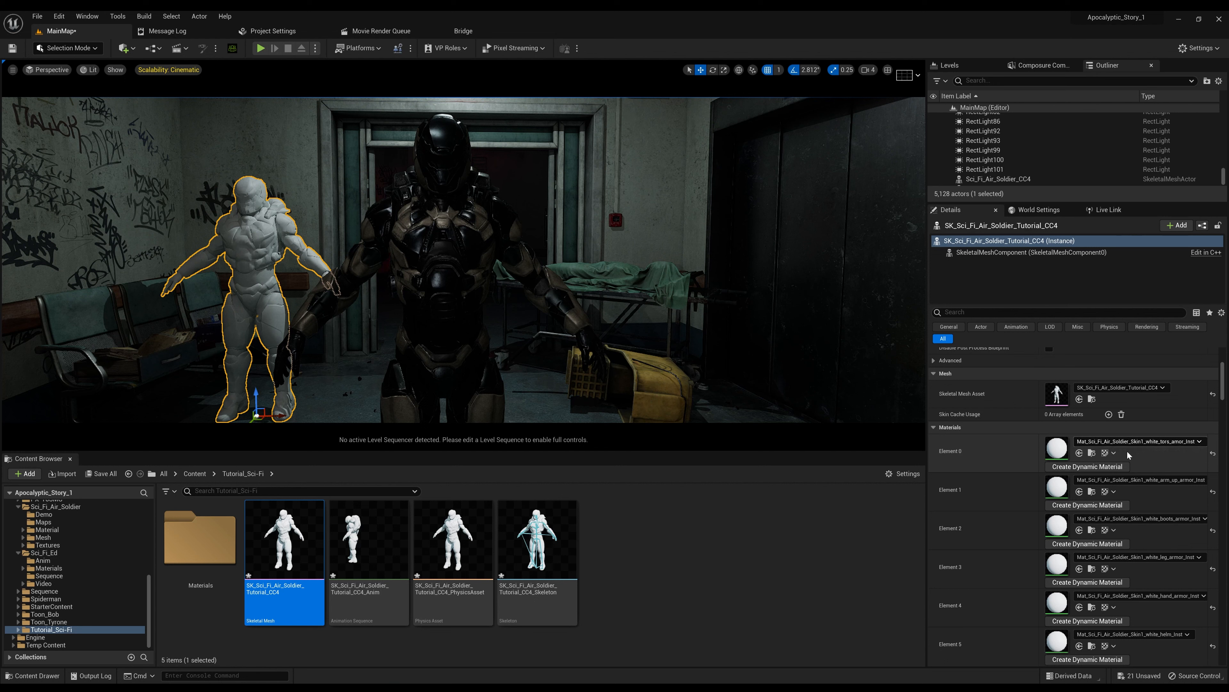
left_click(1121, 442)
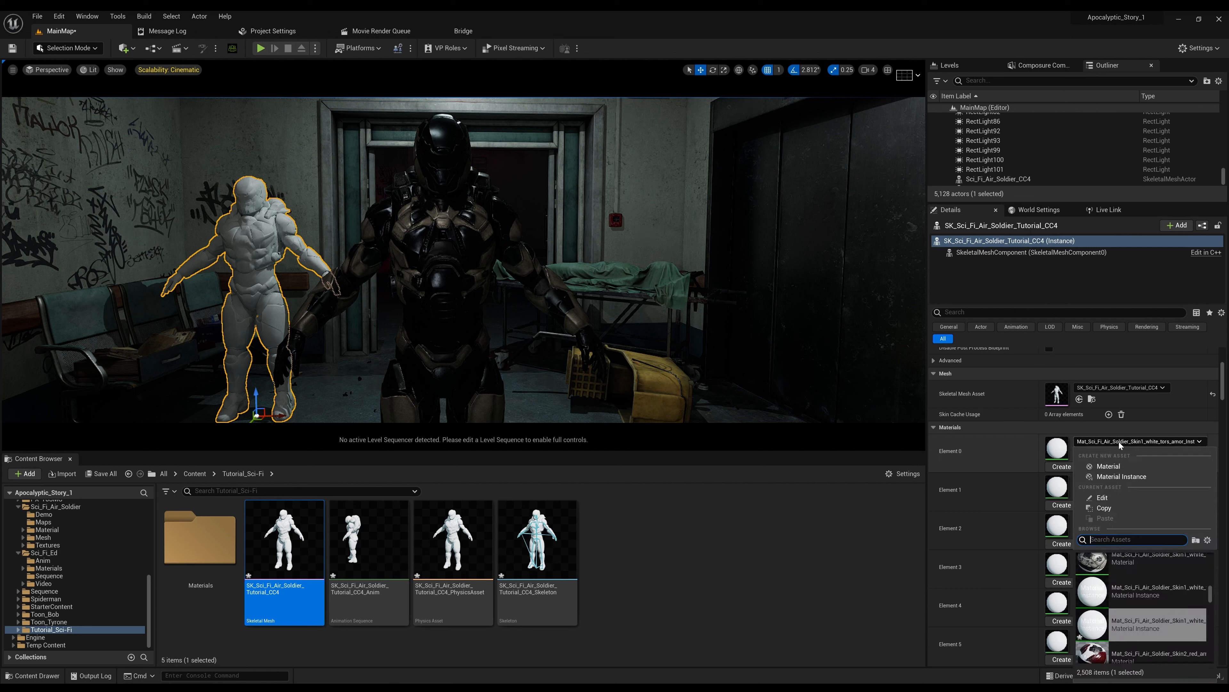
scroll(1103, 603, "up", 1)
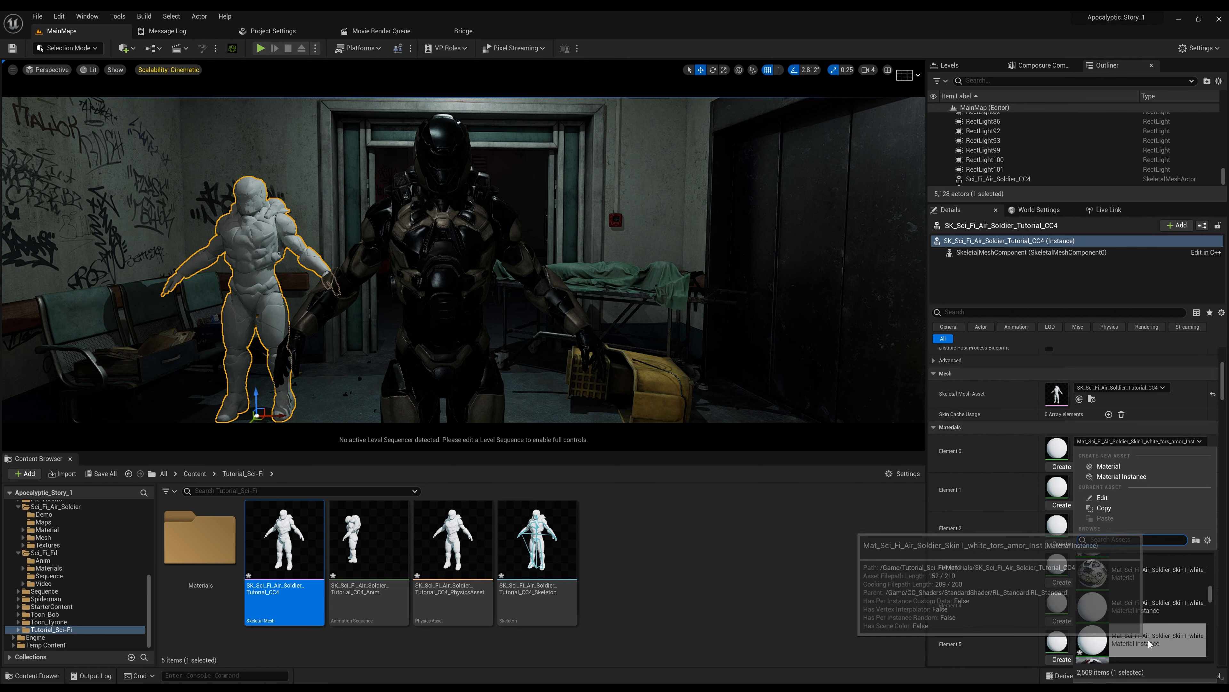
left_click(1138, 577)
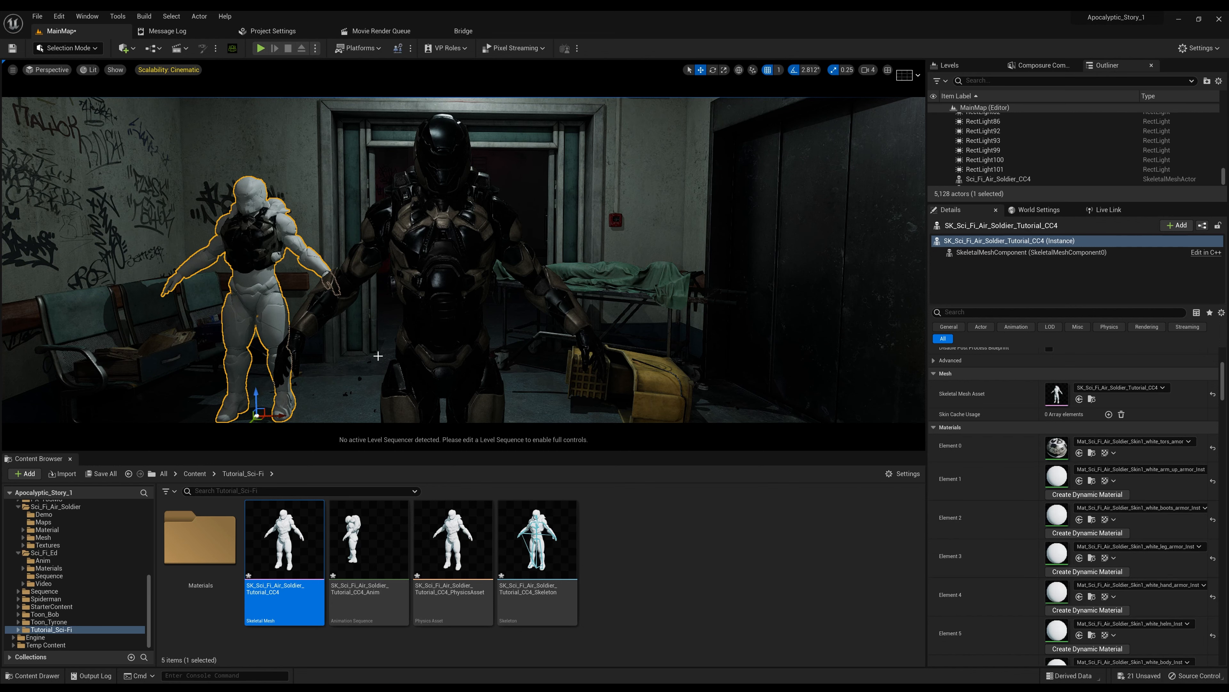
- Assign the original Skin1_white_arm_up_armor material to Element 1 and Skin1_white_boots_armor to Element 2
right_click_drag(253, 369, 233, 401)
left_click_drag(292, 353, 350, 401)
key("w")
right_click_drag(303, 302, 295, 247)
key("s")
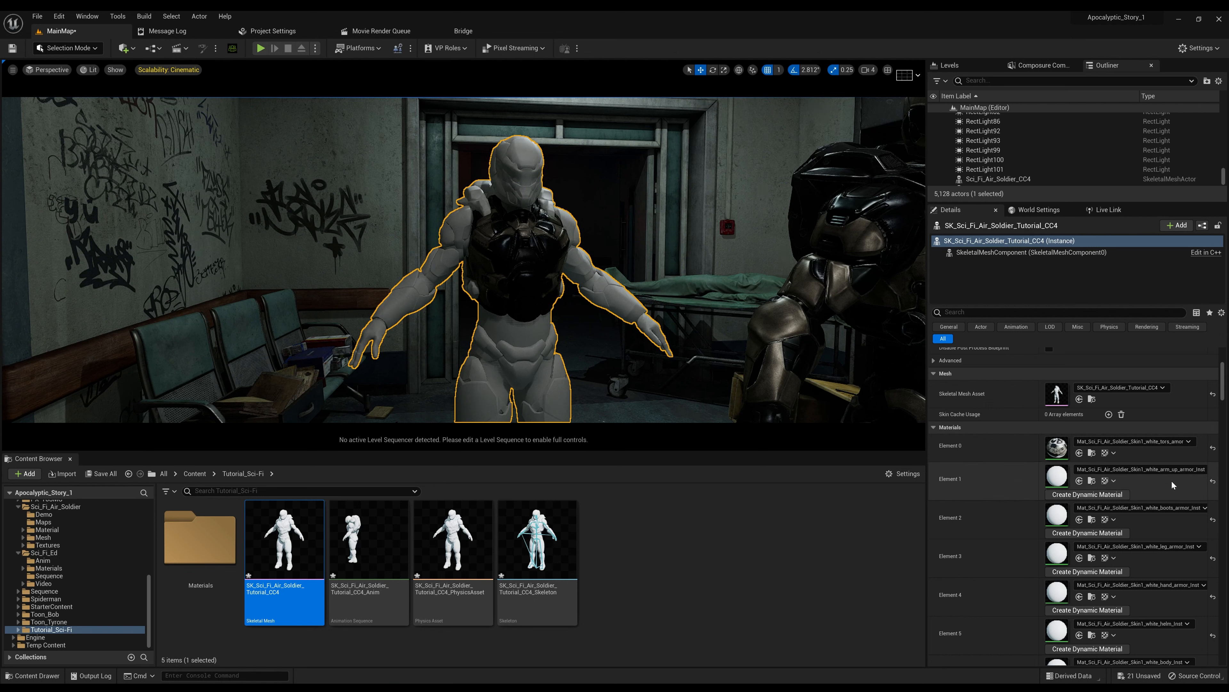
left_click(1163, 471)
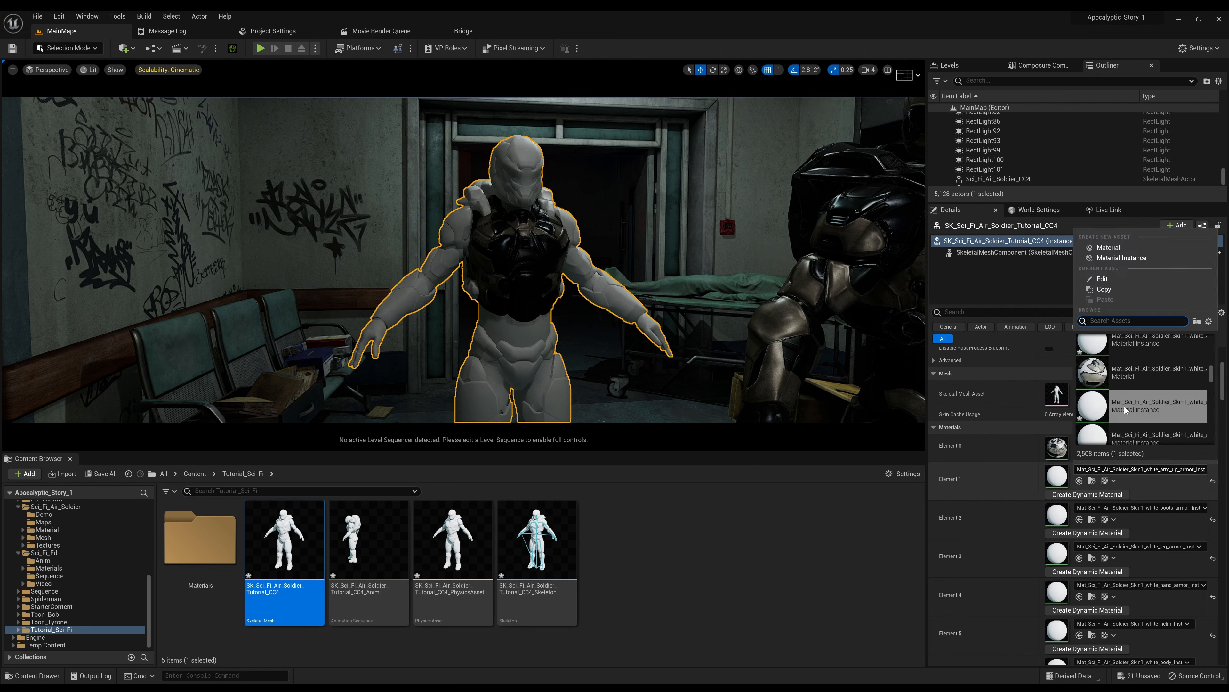
left_click(1118, 372)
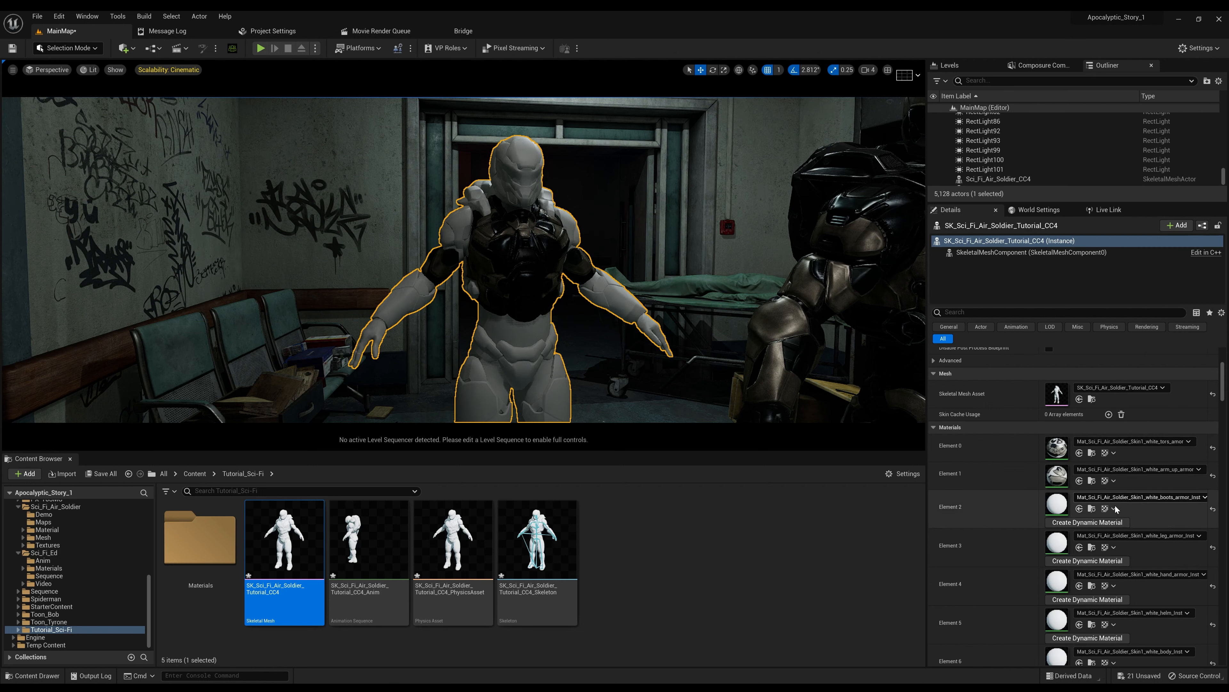
left_click(1121, 498)
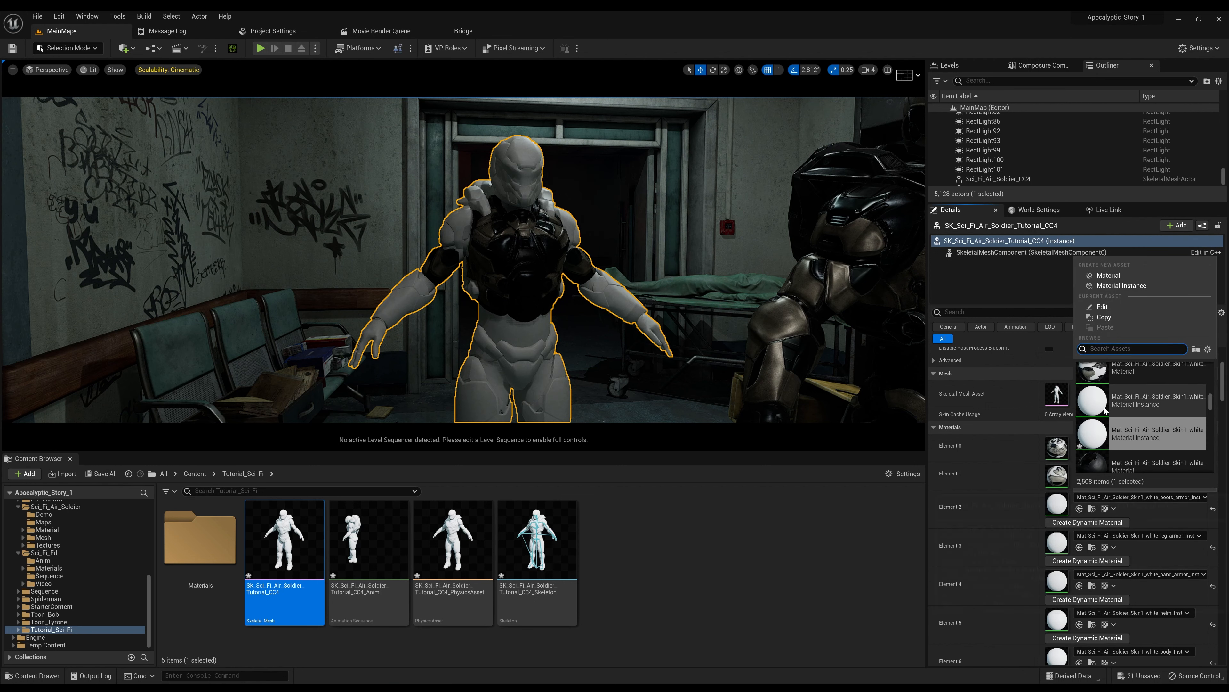
left_click(1119, 372)
- Assign the original Skin1_white leg_armor, hand_armor and helm materials to Elements 3, 4 and 5
left_click(1139, 526)
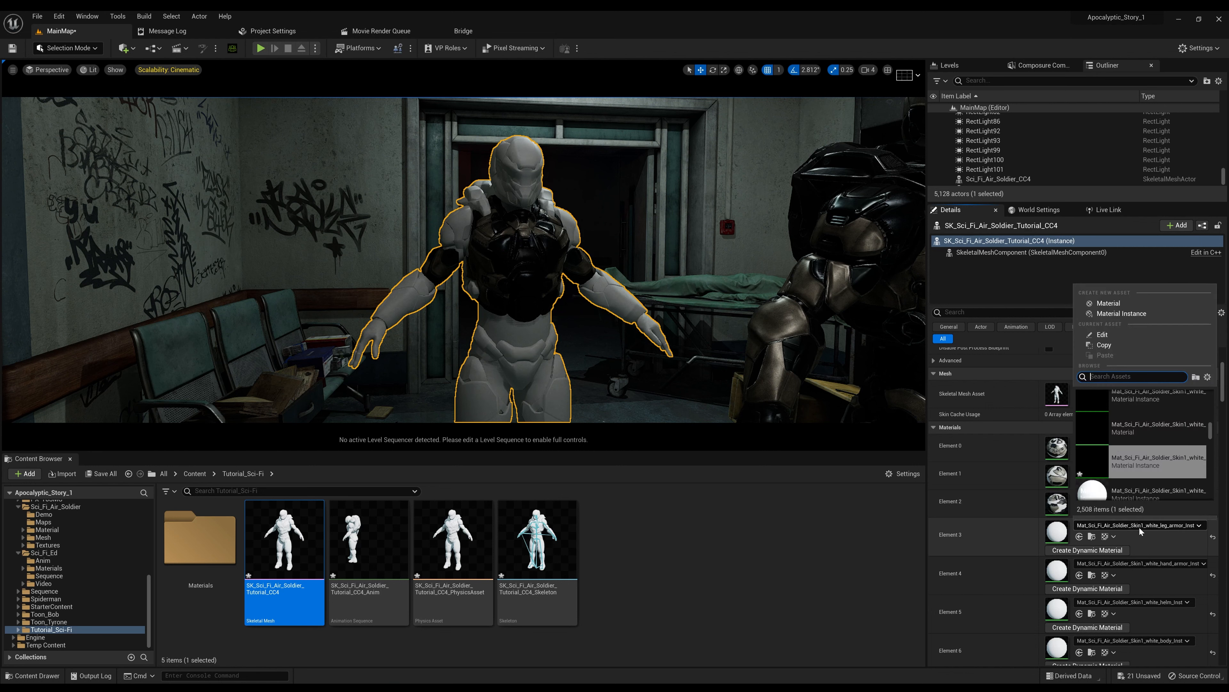
left_click(1116, 438)
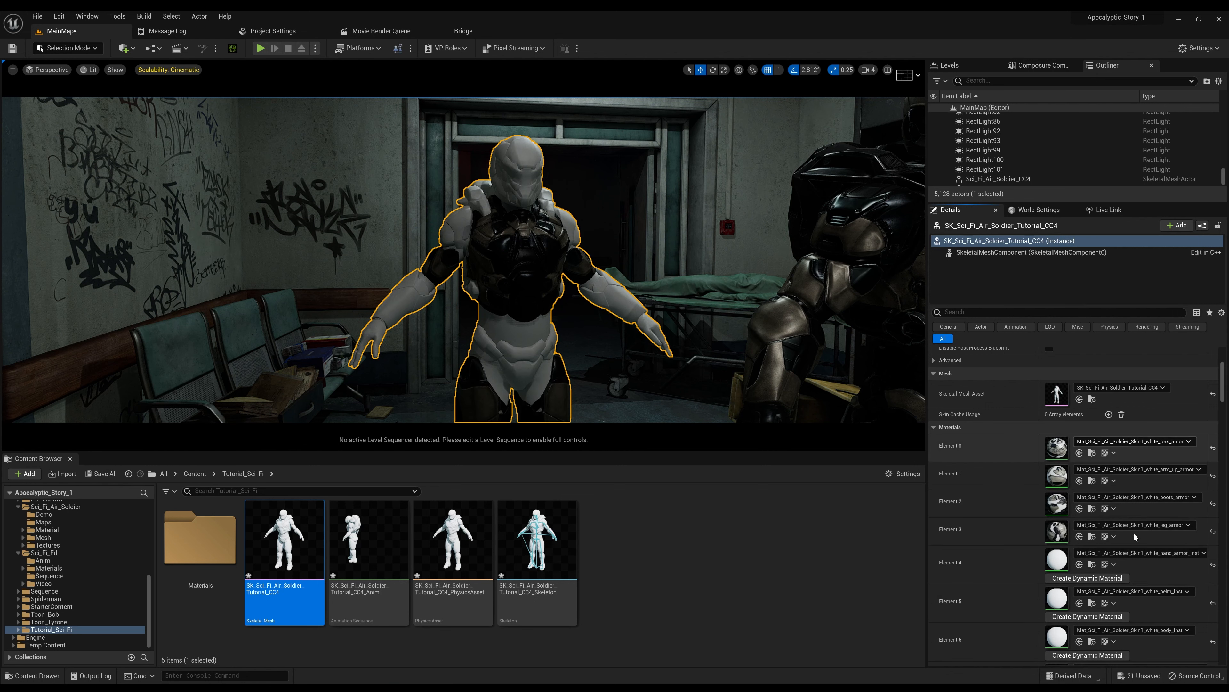
left_click(1148, 552)
left_click(1127, 426)
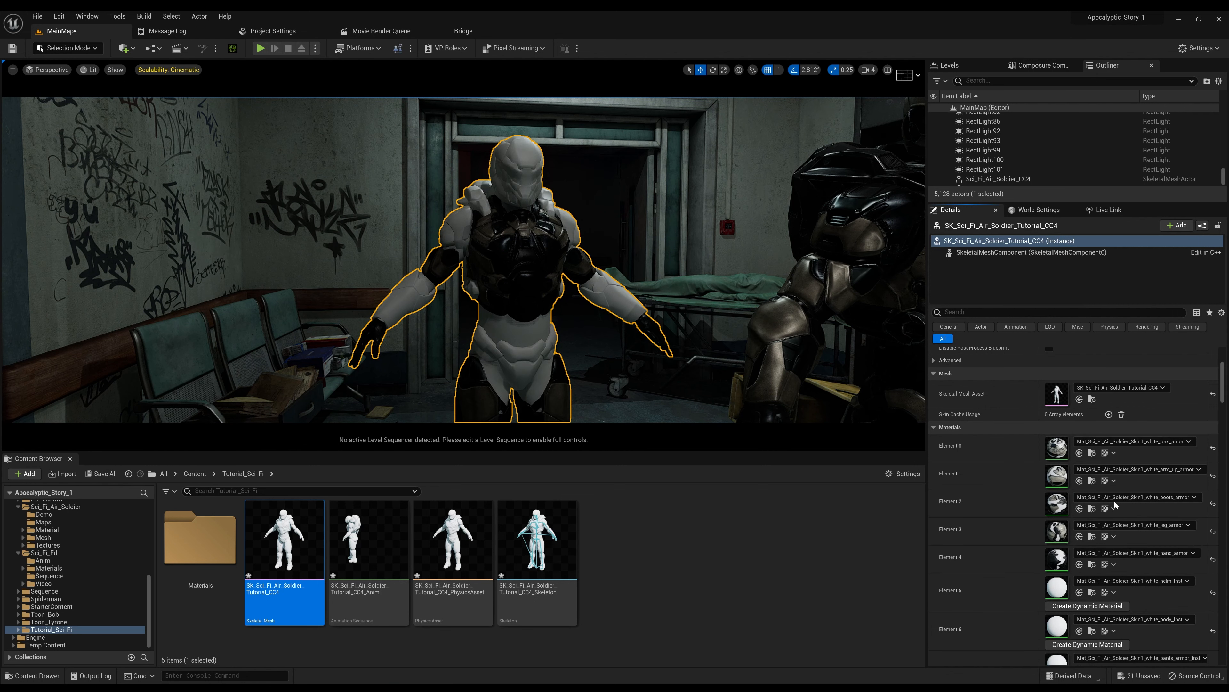
left_click(1126, 580)
left_click(1143, 480)
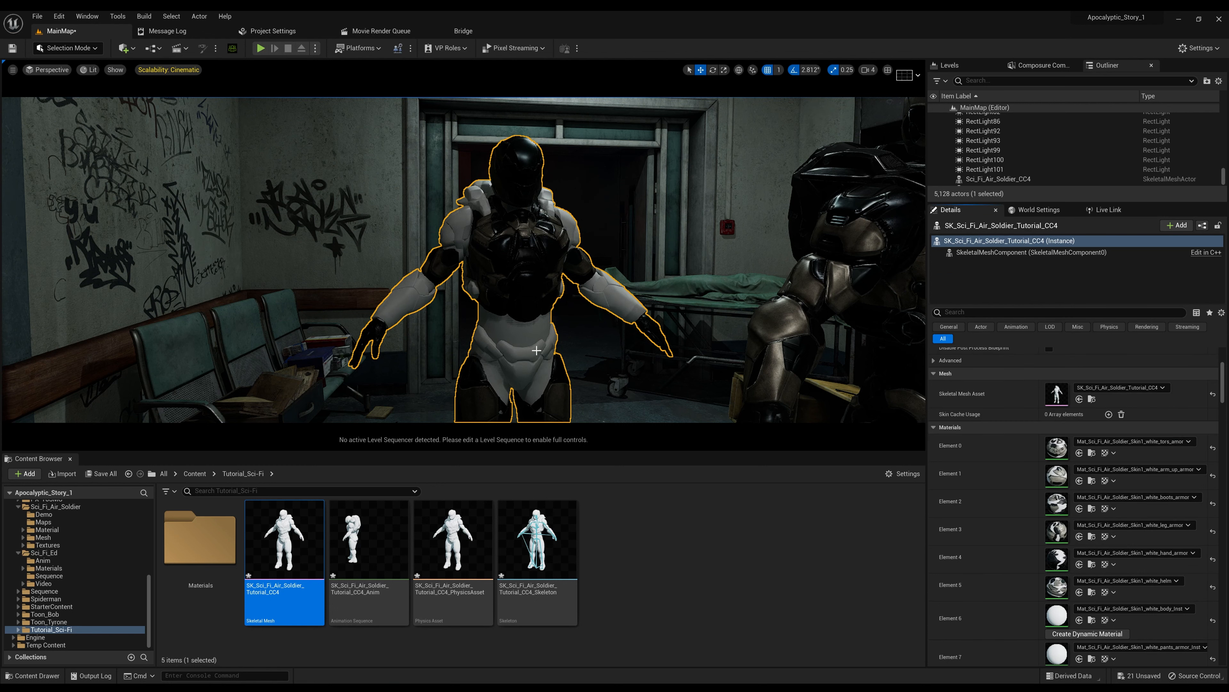
- Assign the original Skin1_white_body material to Element 6 and Skin1_white_pants_armor to Element 7
scroll(1108, 624, "down", 1)
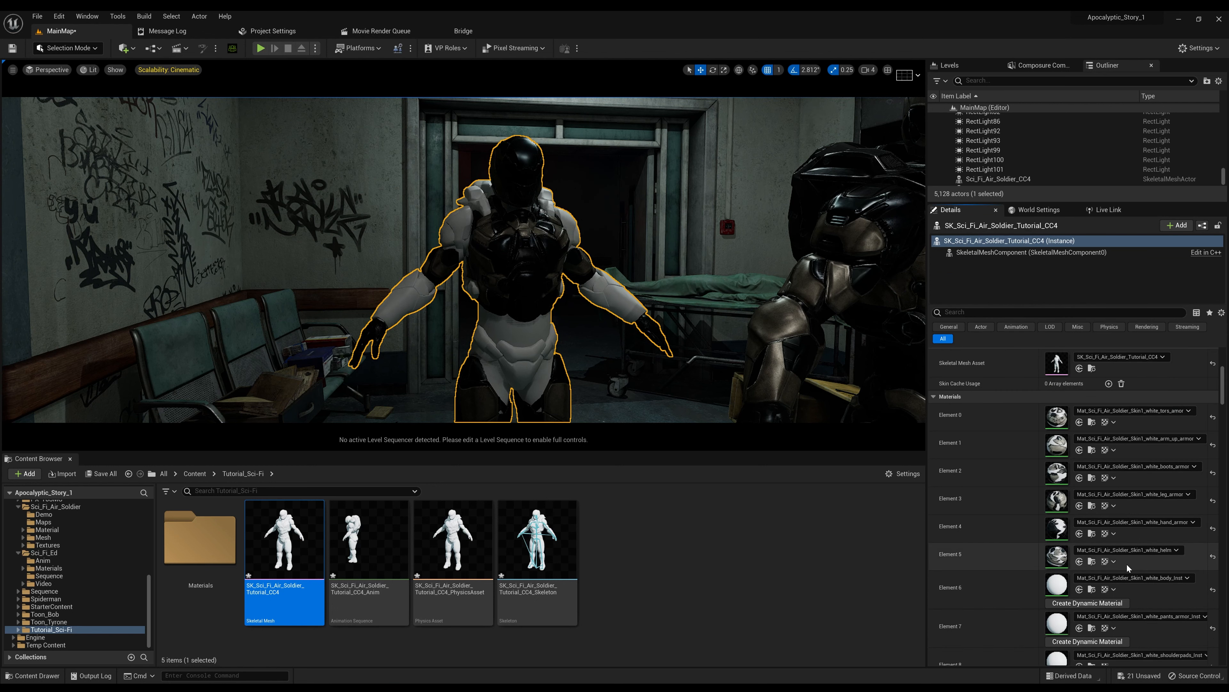
left_click(1126, 579)
left_click(1145, 479)
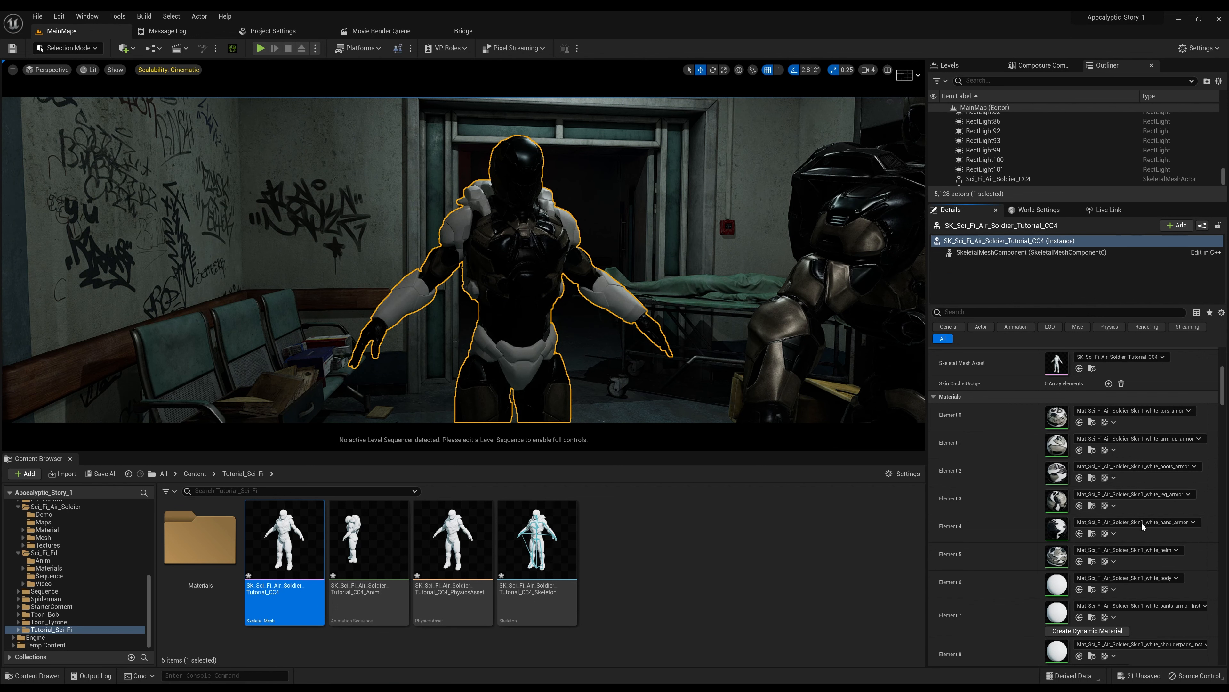
left_click(1139, 602)
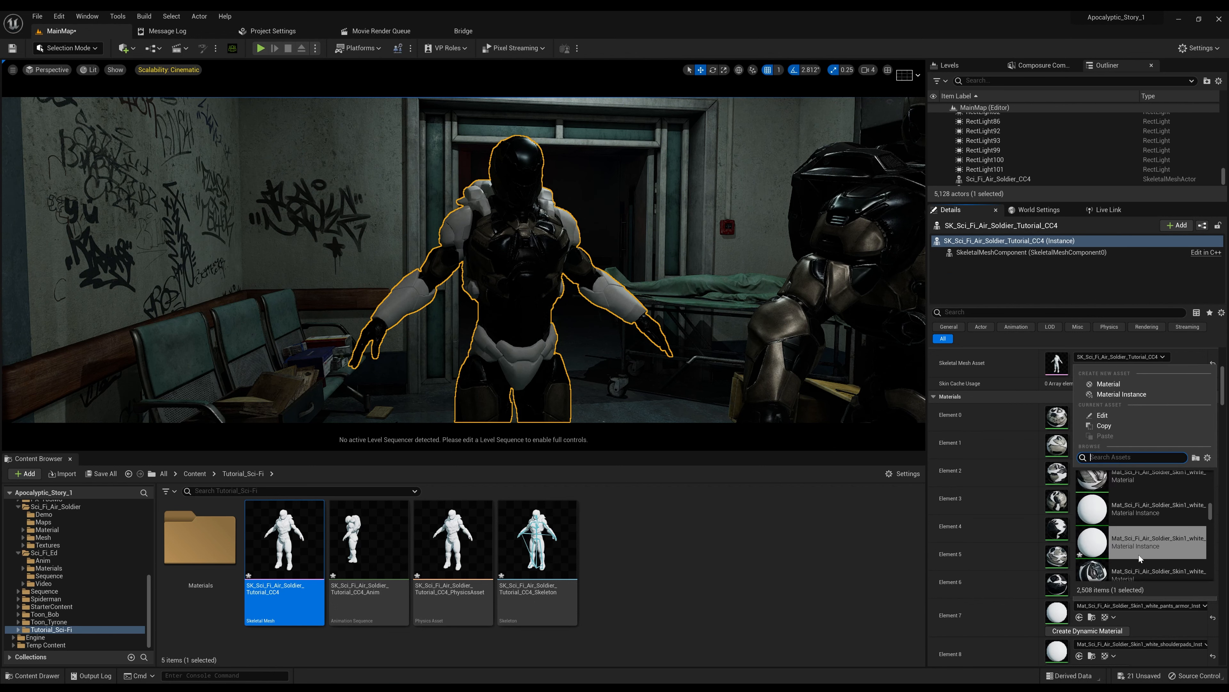
left_click(1139, 482)
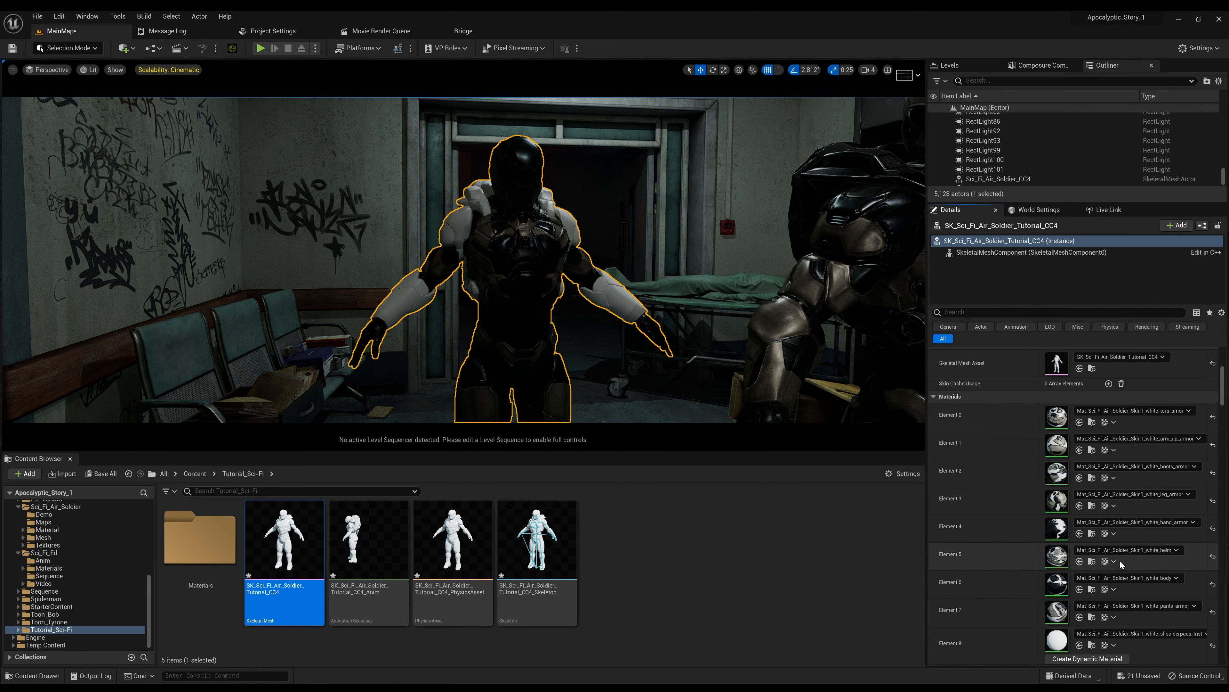
- Assign the original Skin1_white_shoulderpads material to Element 8 and Skin1_white_arm_armor to Element 9
mouse_move(678, 271)
right_mouse_down()
mouse_move(654, 368)
mouse_move(659, 266)
right_mouse_up()
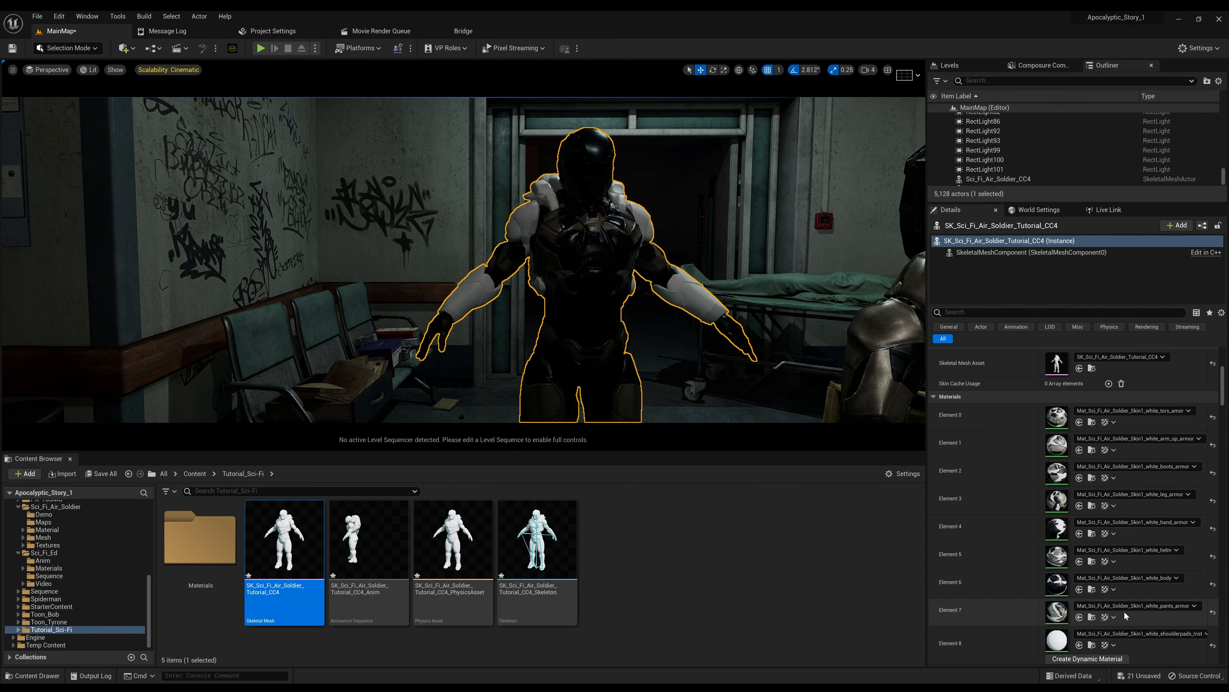
scroll(1127, 612, "down", 2)
left_click(1154, 587)
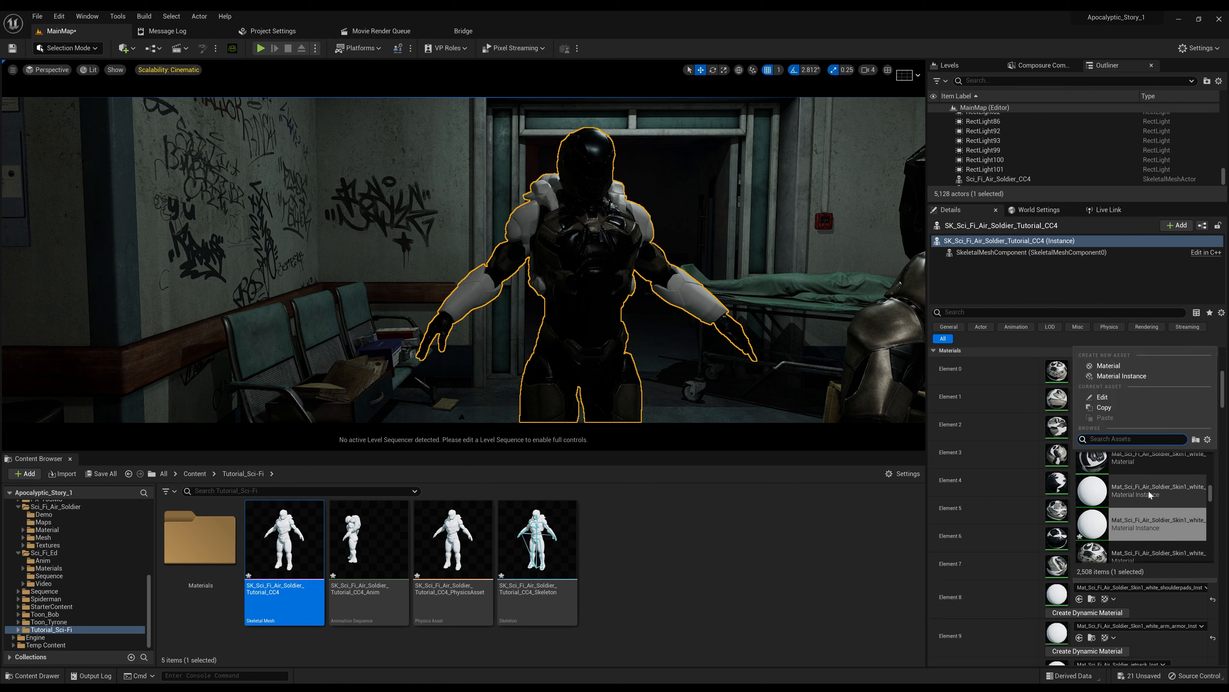
left_click(1149, 462)
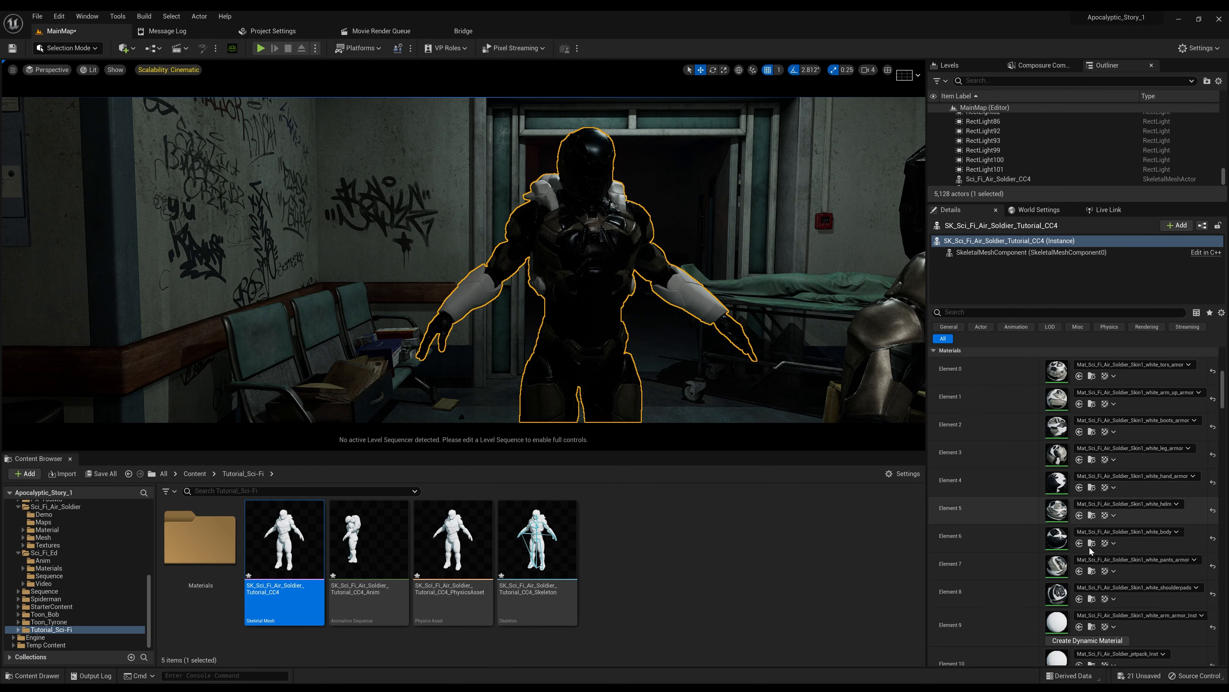
scroll(1140, 615, "down", 2)
left_click(1128, 571)
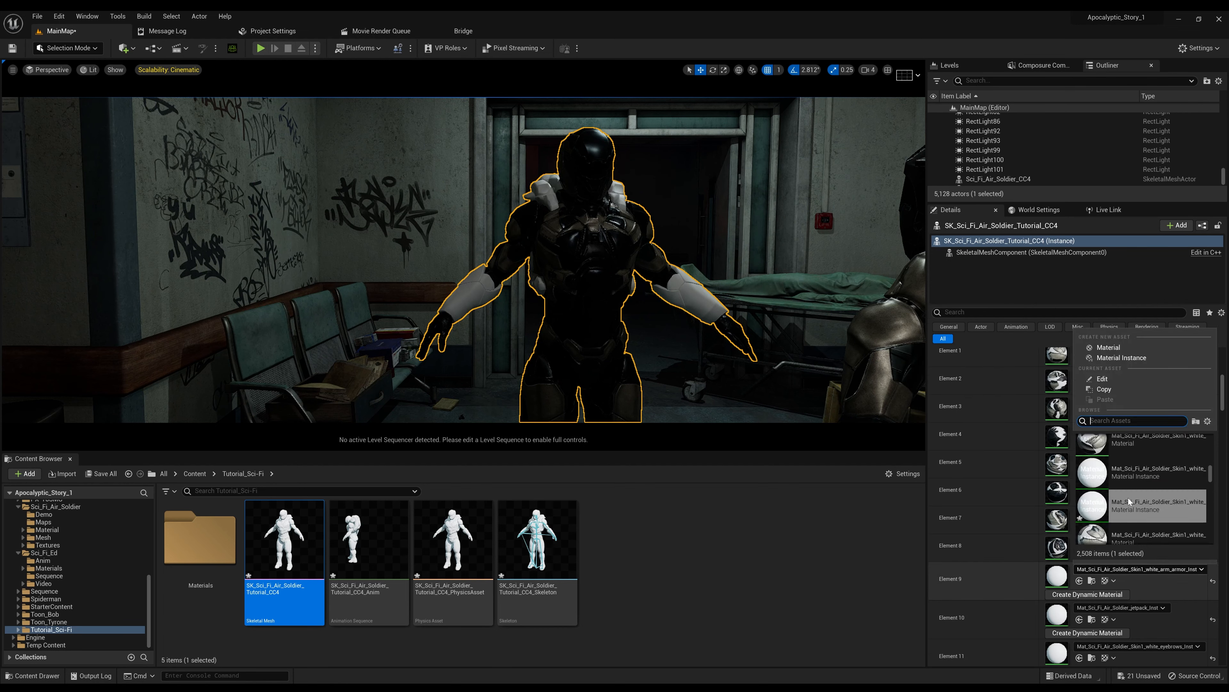
left_click(1130, 451)
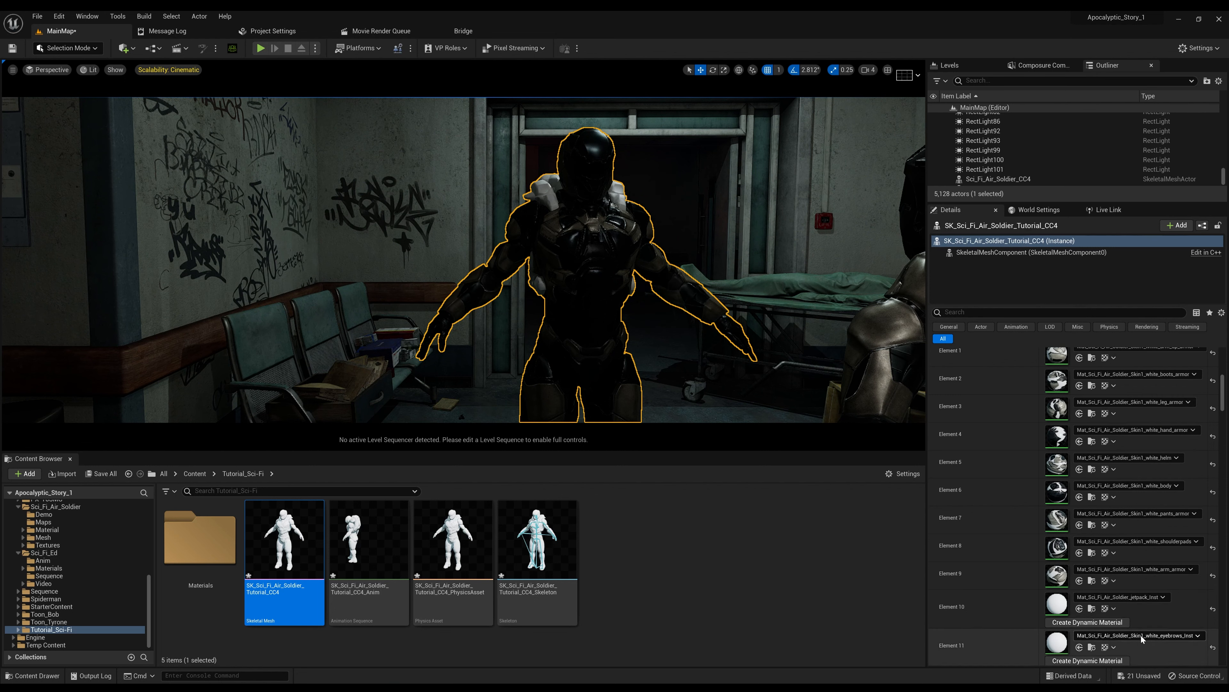
- Assign the original Mat_Sci_Fi_Air_Soldier_jetpack material to Element 10 and Mat_Sci_Fi_Air_Soldier_Skin1_white_eyebrows to Element 11
left_click(1128, 599)
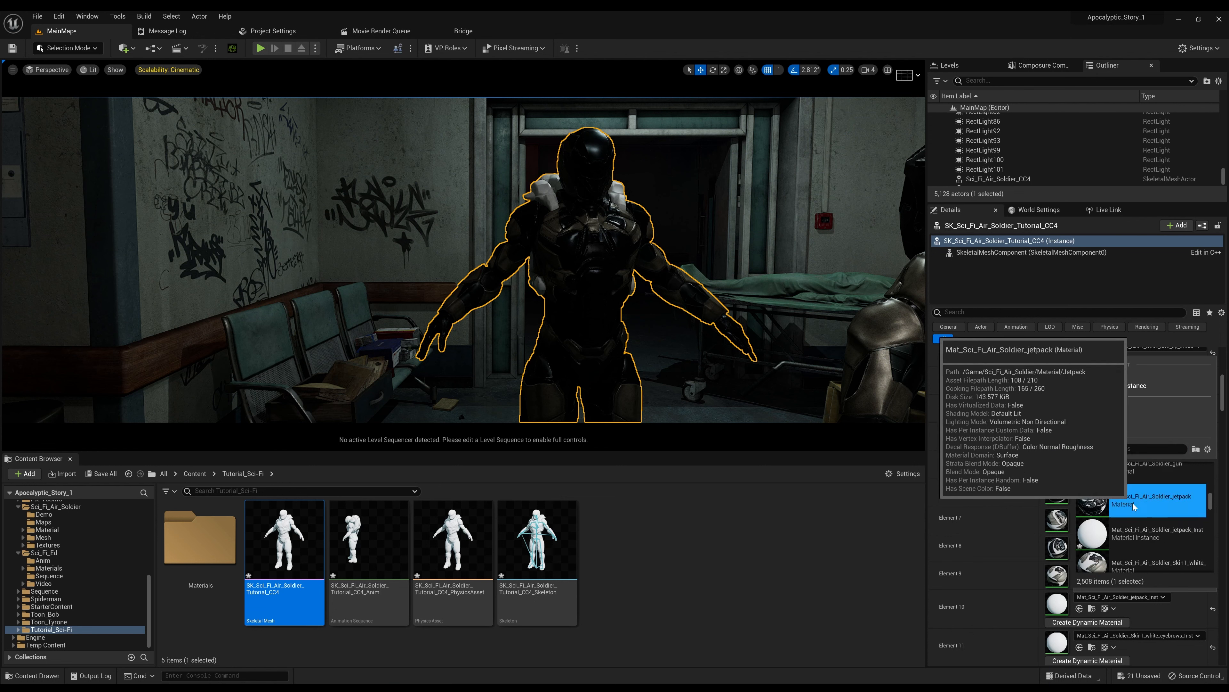
left_click(1133, 499)
scroll(1122, 601, "down", 2)
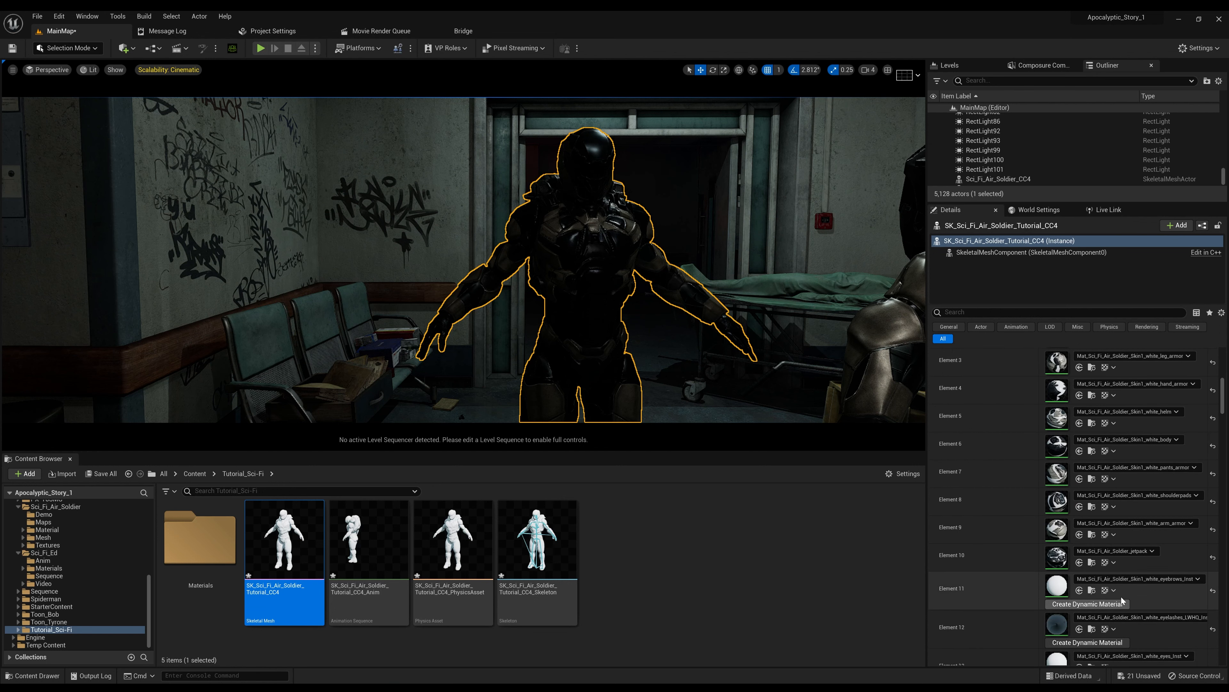
left_click(1156, 582)
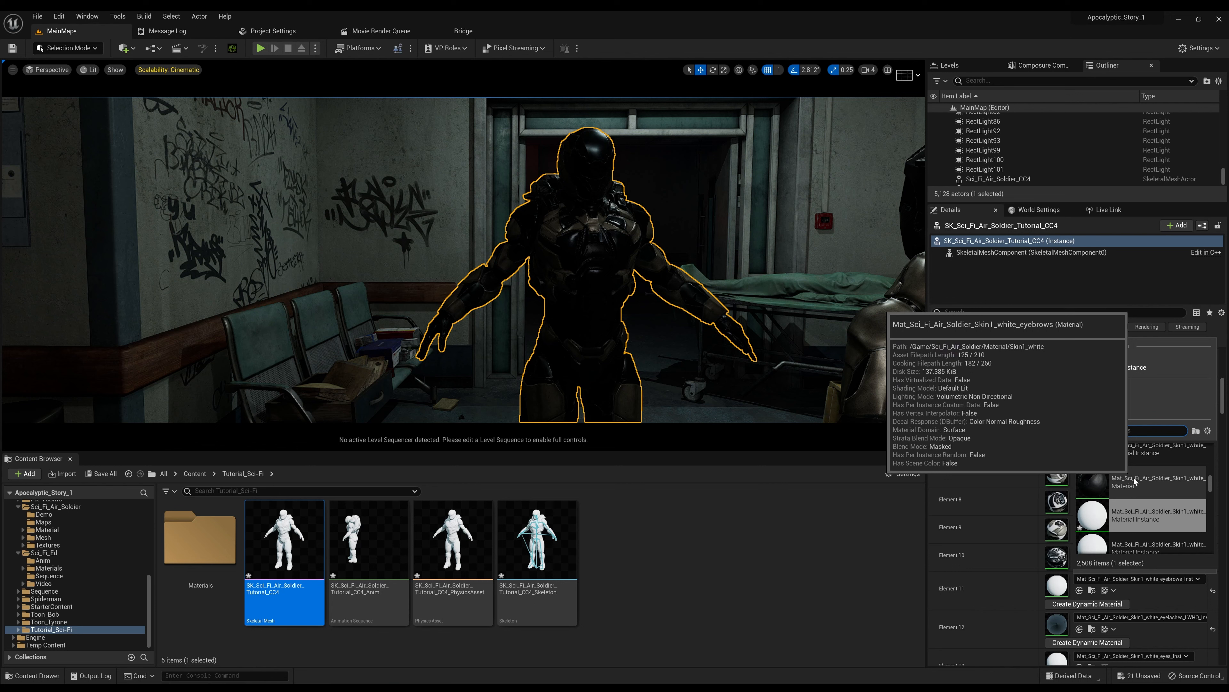
left_click(1133, 478)
- Assign the original Skin1_white_eyes material to Element 13 and Skin1_white_head to Element 14
scroll(1122, 616, "down", 3)
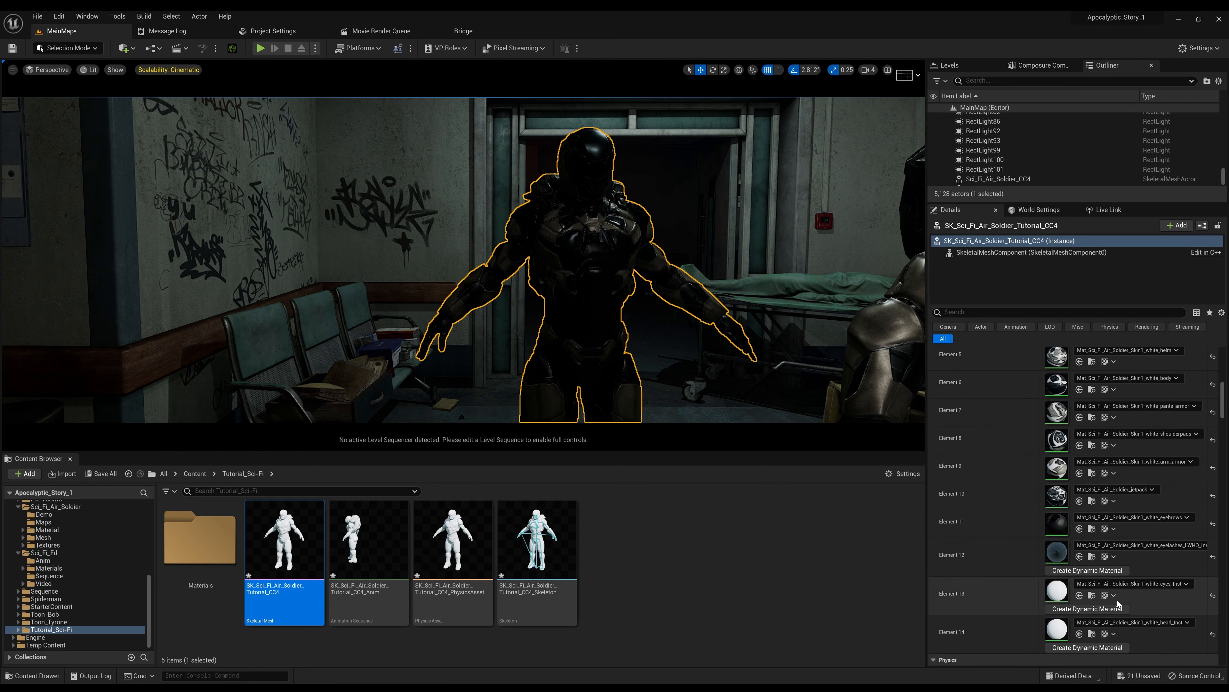
left_click(1134, 585)
left_click(1133, 464)
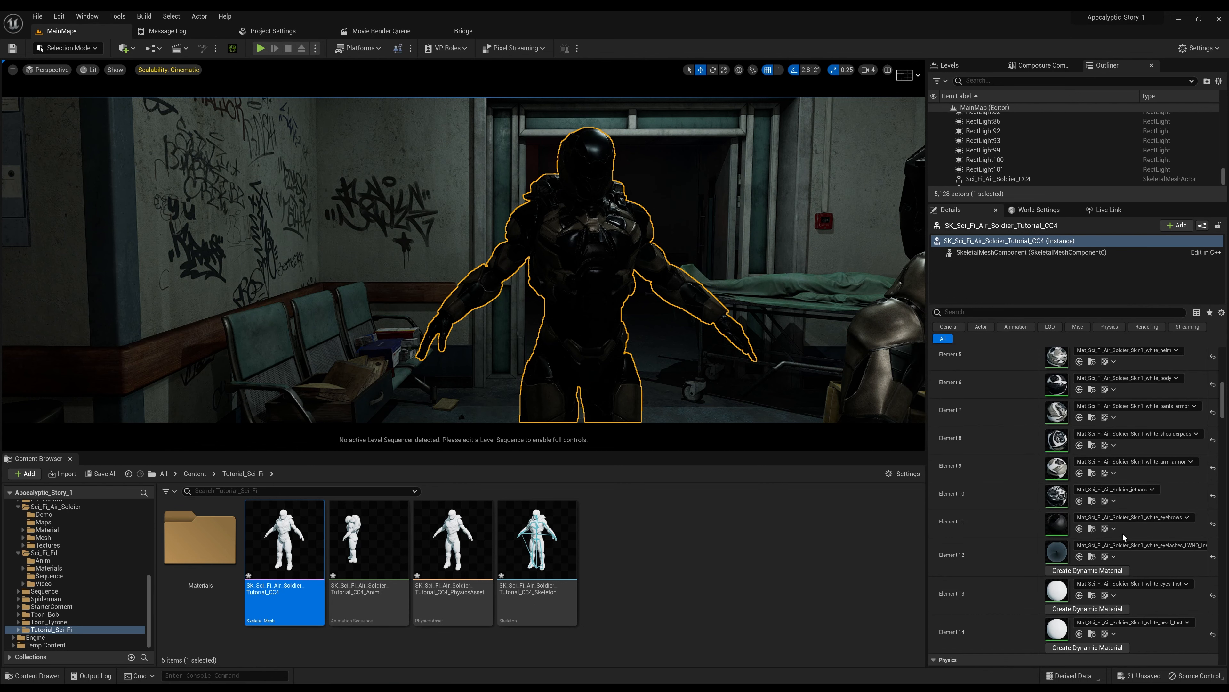
left_click(1138, 613)
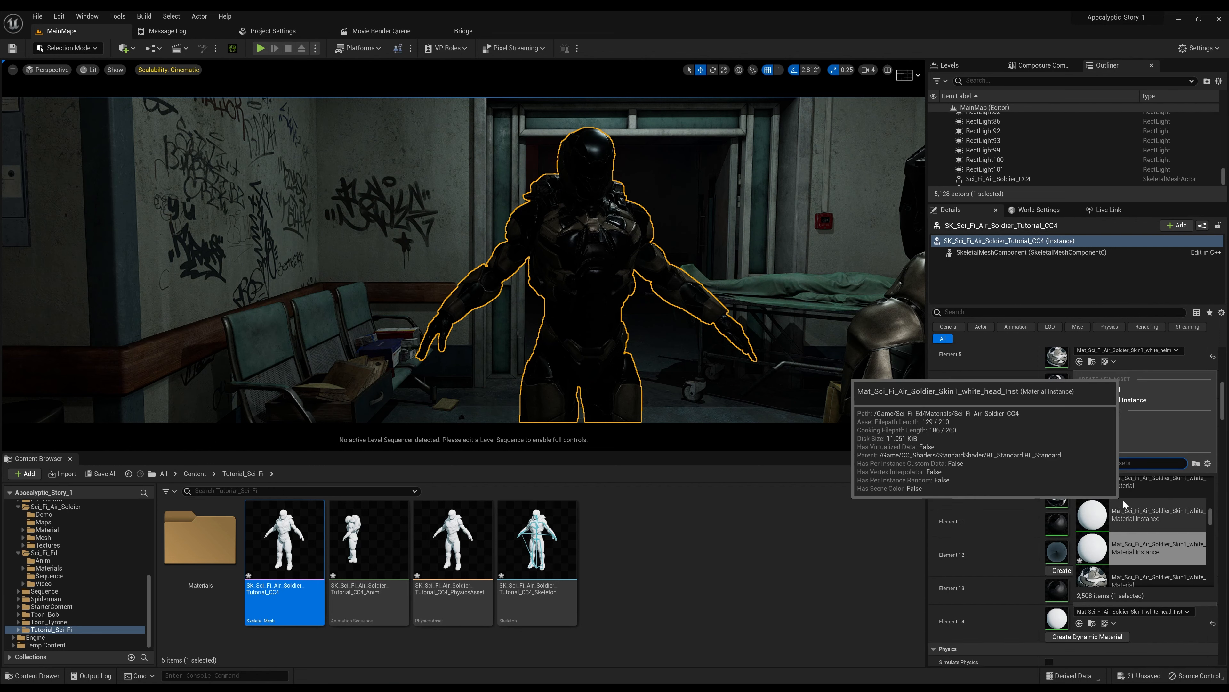
left_click(1122, 494)
scroll(1135, 585, "down", 2)
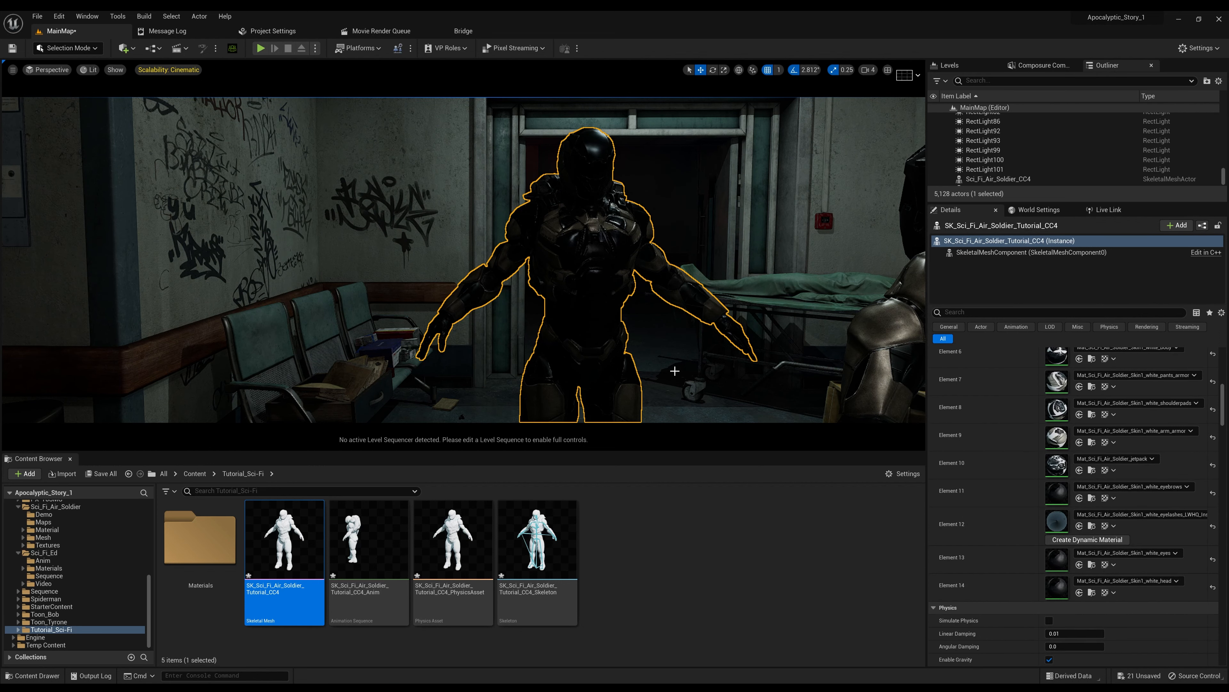
- Create a folder named Animation inside Tutorial_Sci-Fi and open it
left_click_drag(675, 370, 648, 381)
right_click_drag(649, 381, 675, 372)
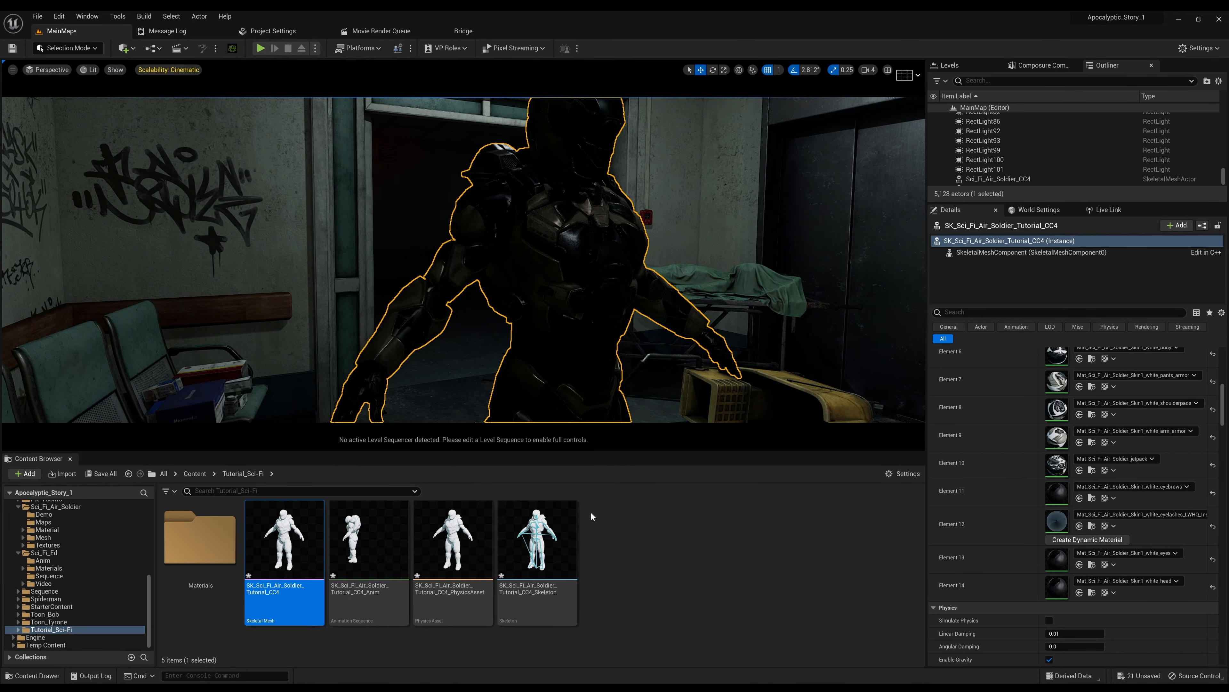
right_click(648, 537)
left_click(683, 193)
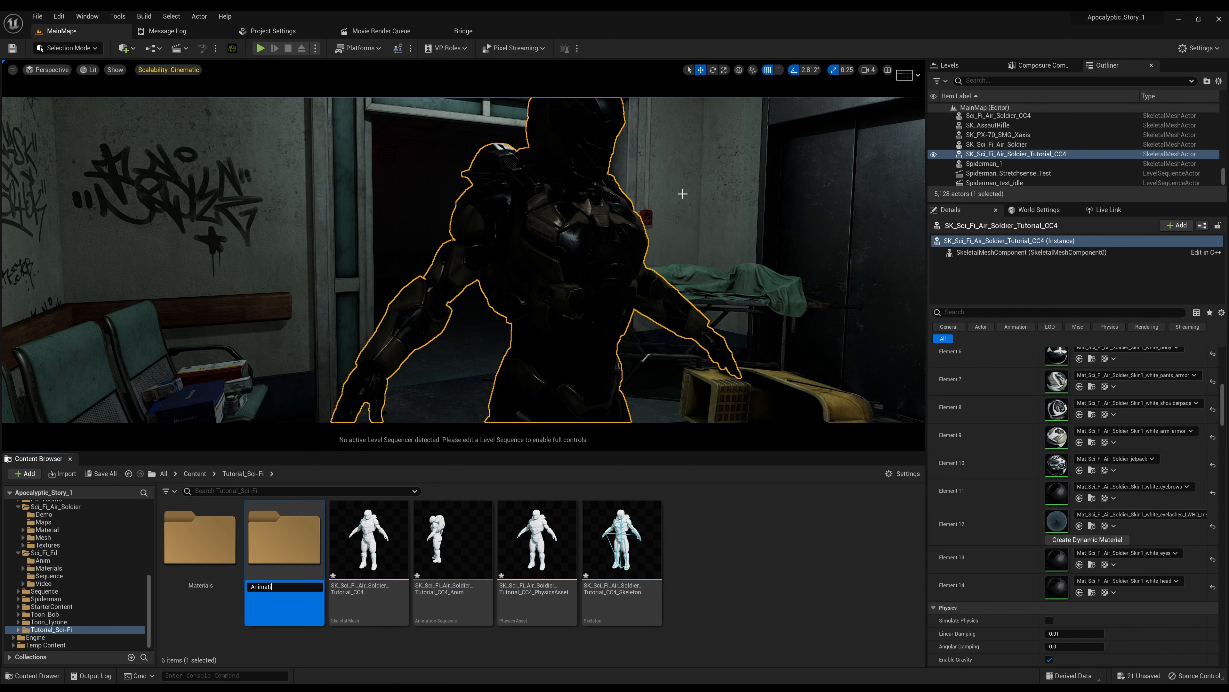
type("Animation")
key("Return")
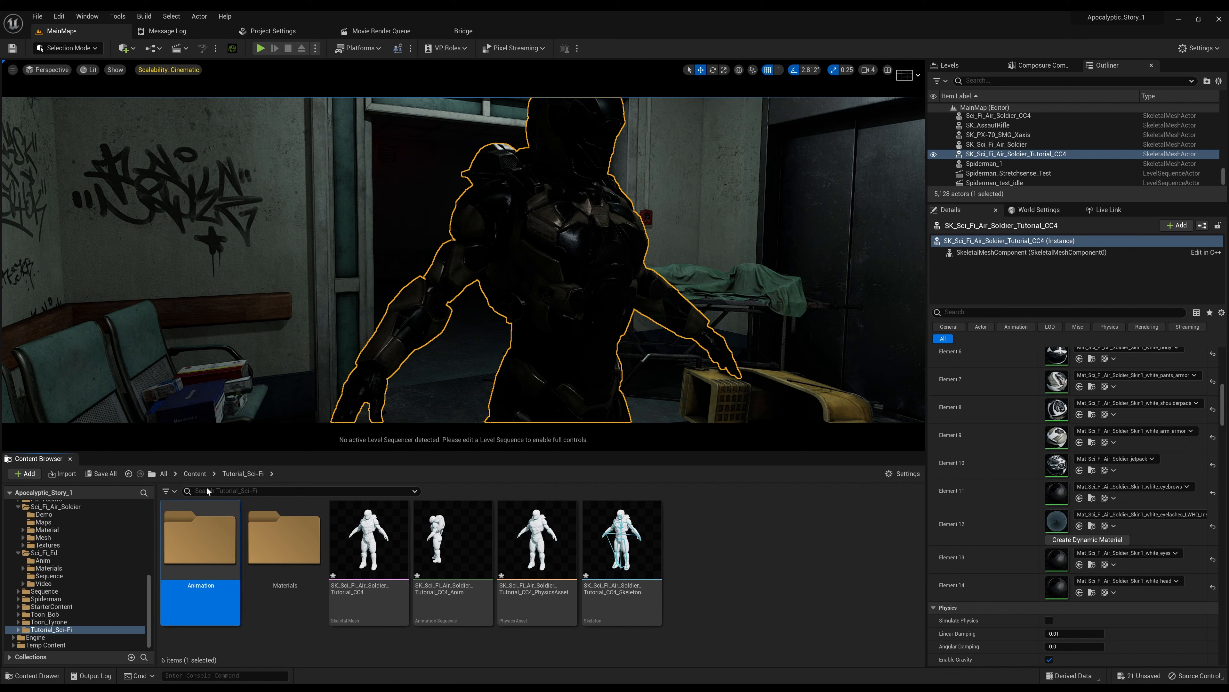
double_click(211, 535)
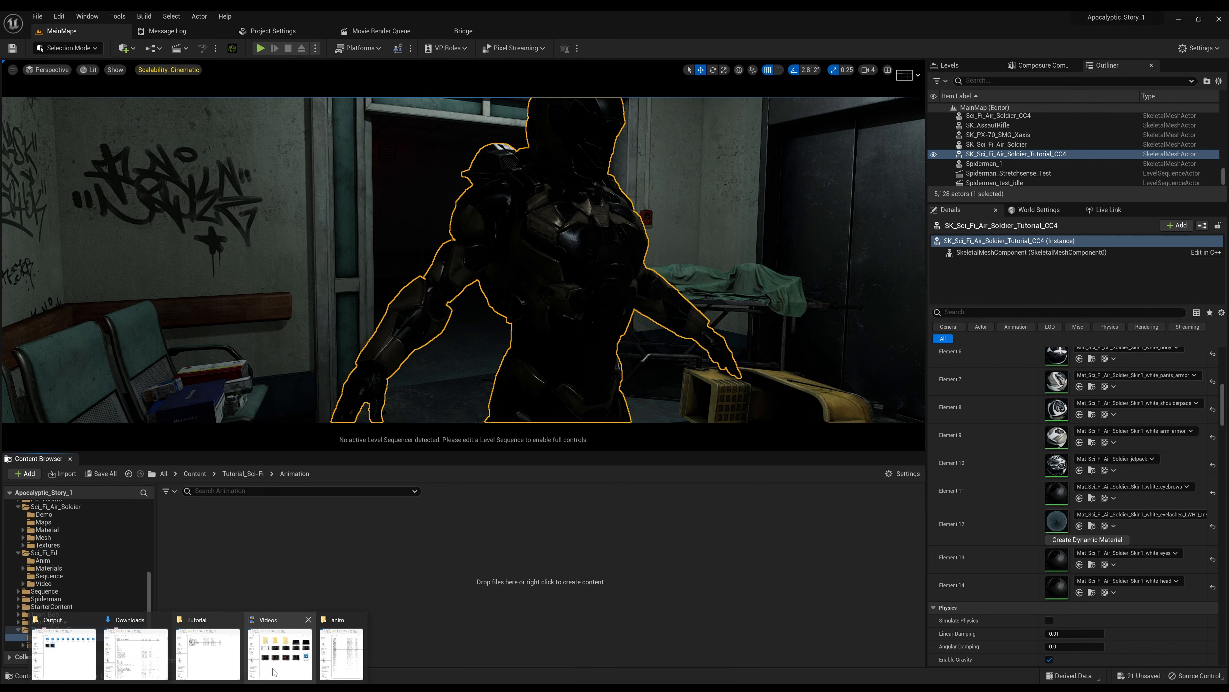
- Bring the Tutorial_Animation_1 FBX from the desktop Tutorial folder into the Animation folder, accepting the auto setup with HQ Shader
mouse_move(210, 670)
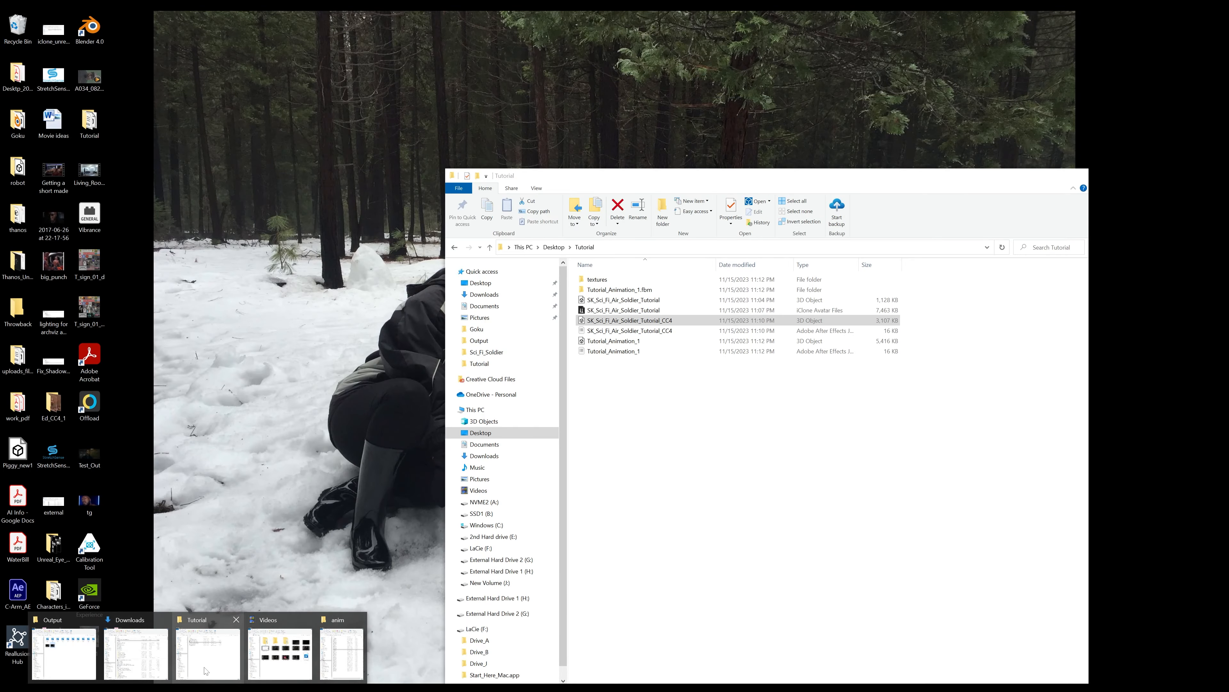
left_click(206, 670)
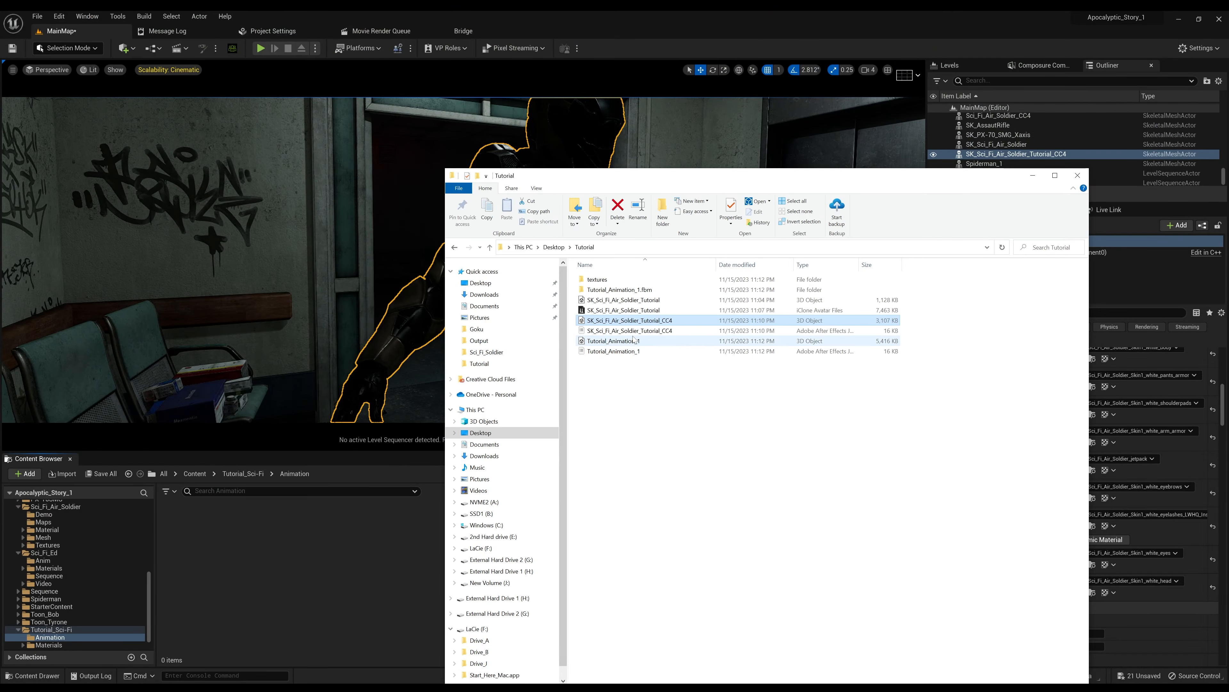
left_click_drag(632, 344, 617, 355)
left_click_drag(273, 551, 272, 550)
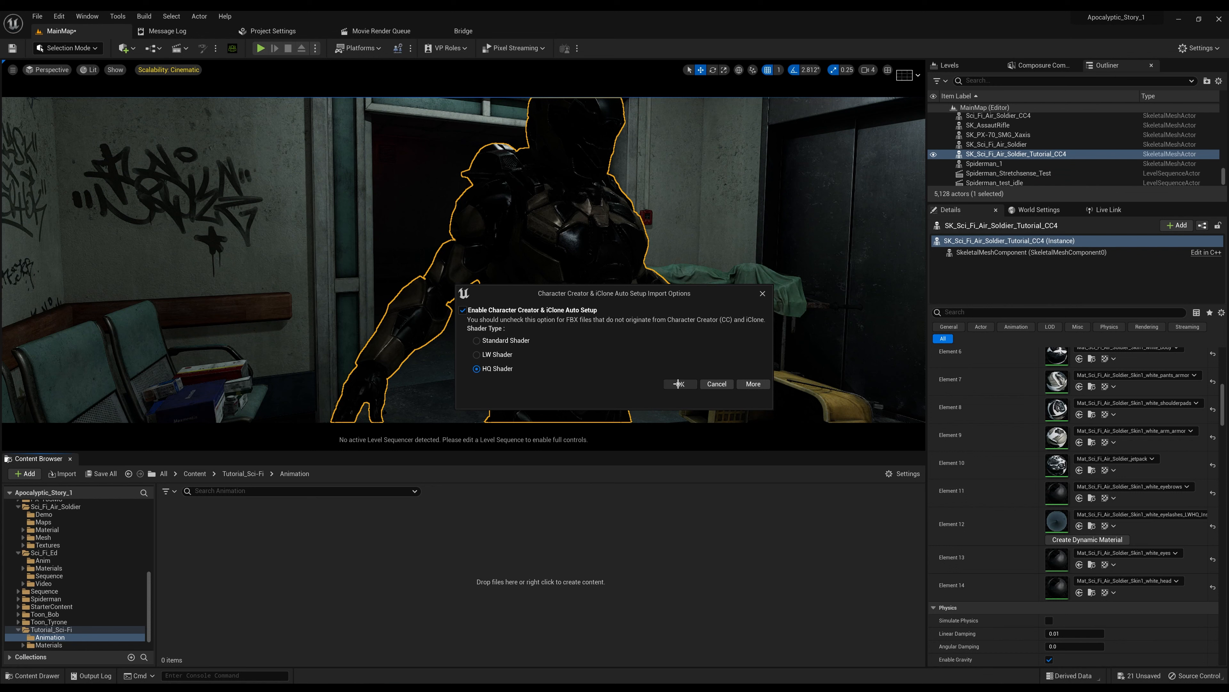
left_click(679, 384)
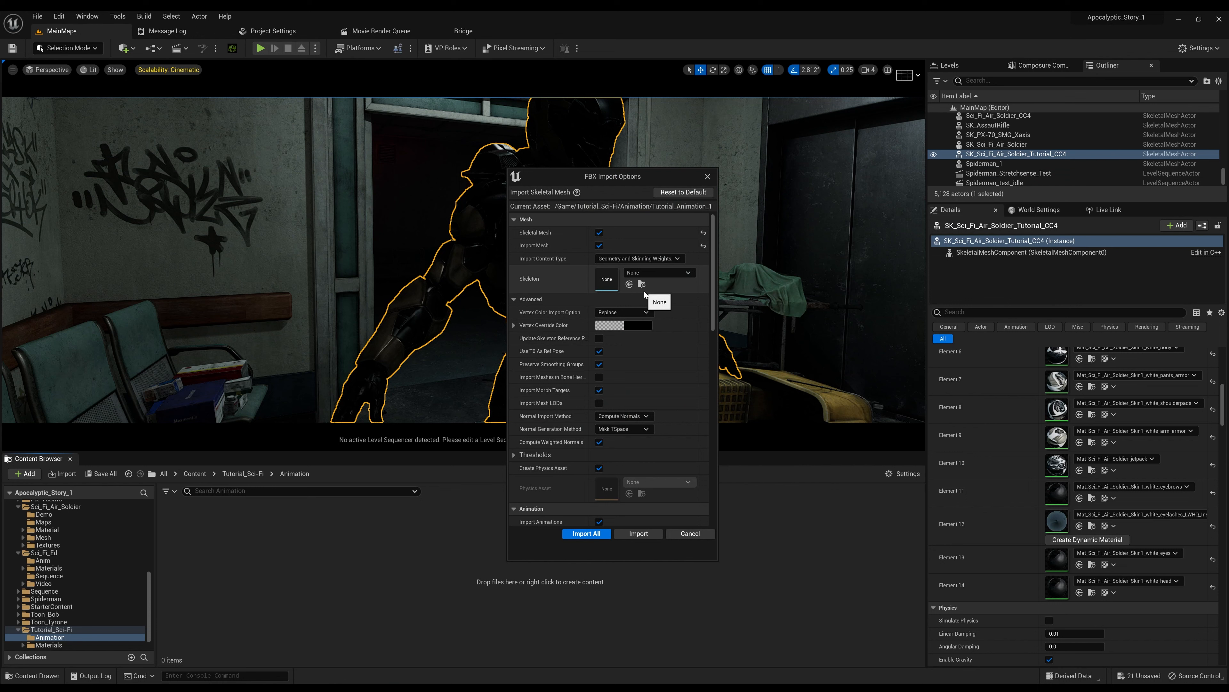
- Assign SK_Sci_Fi_Air_Soldier_Tutorial_CC4_Skeleton as the skeleton for the FBX import
left_click(669, 277)
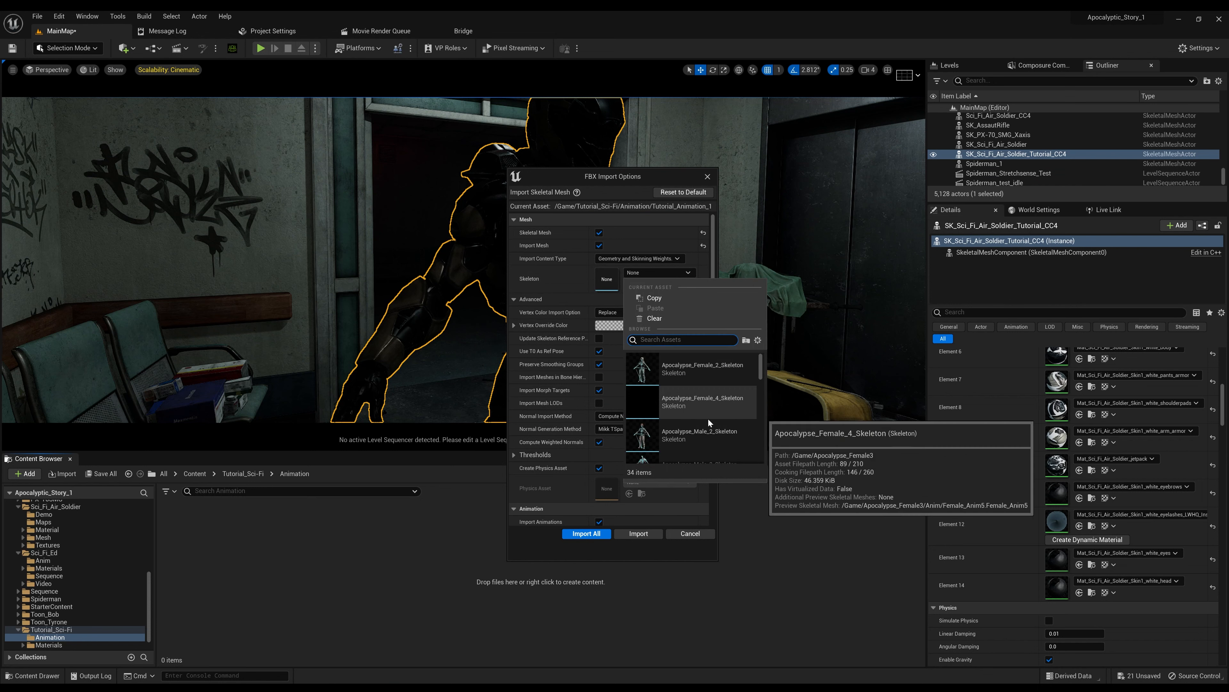
scroll(708, 421, "down", 5)
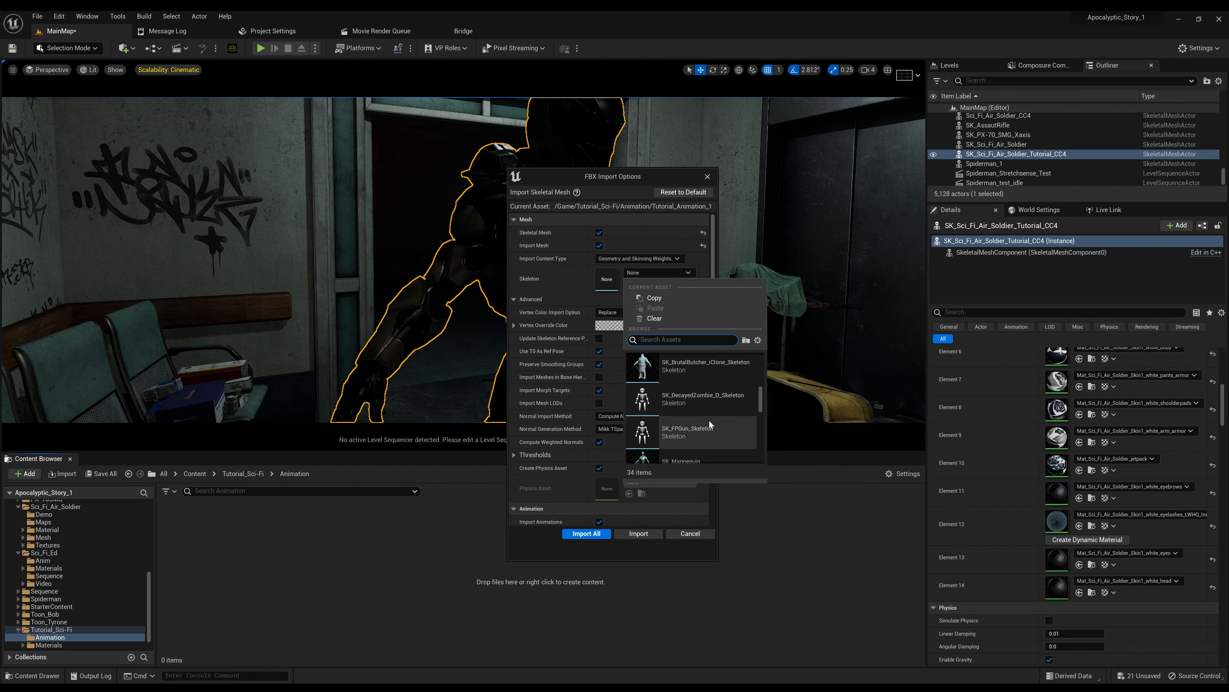
scroll(709, 421, "up", 2)
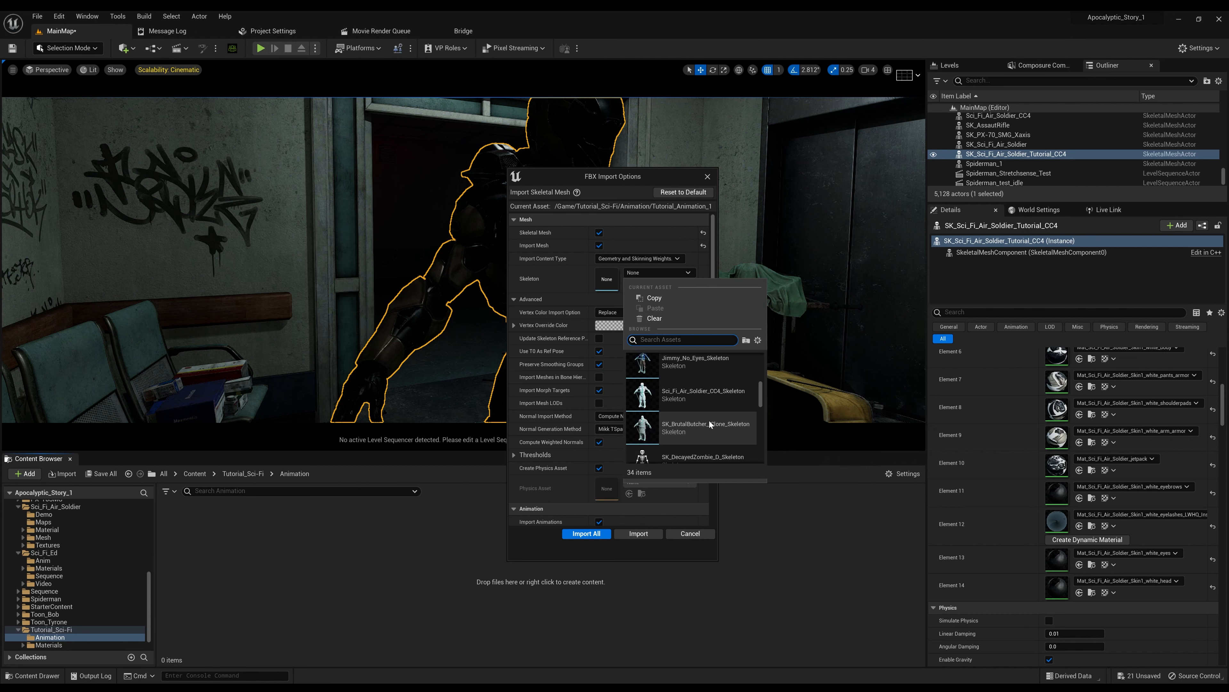
mouse_move(696, 395)
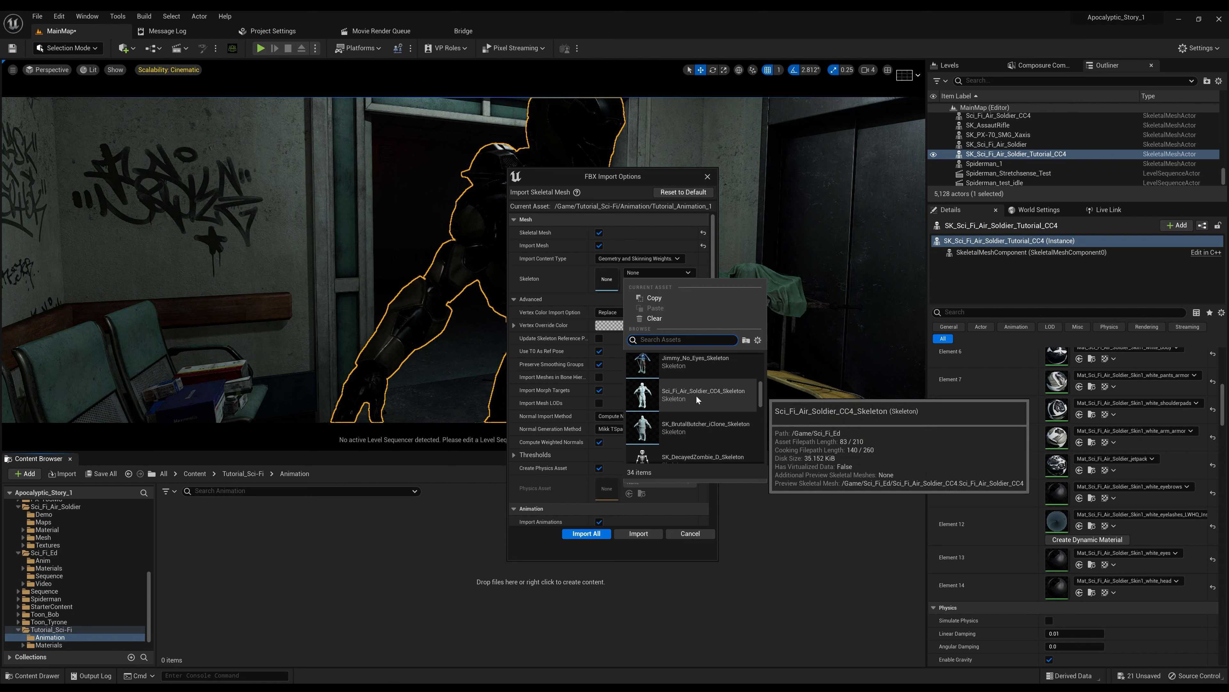
scroll(703, 421, "up", 1)
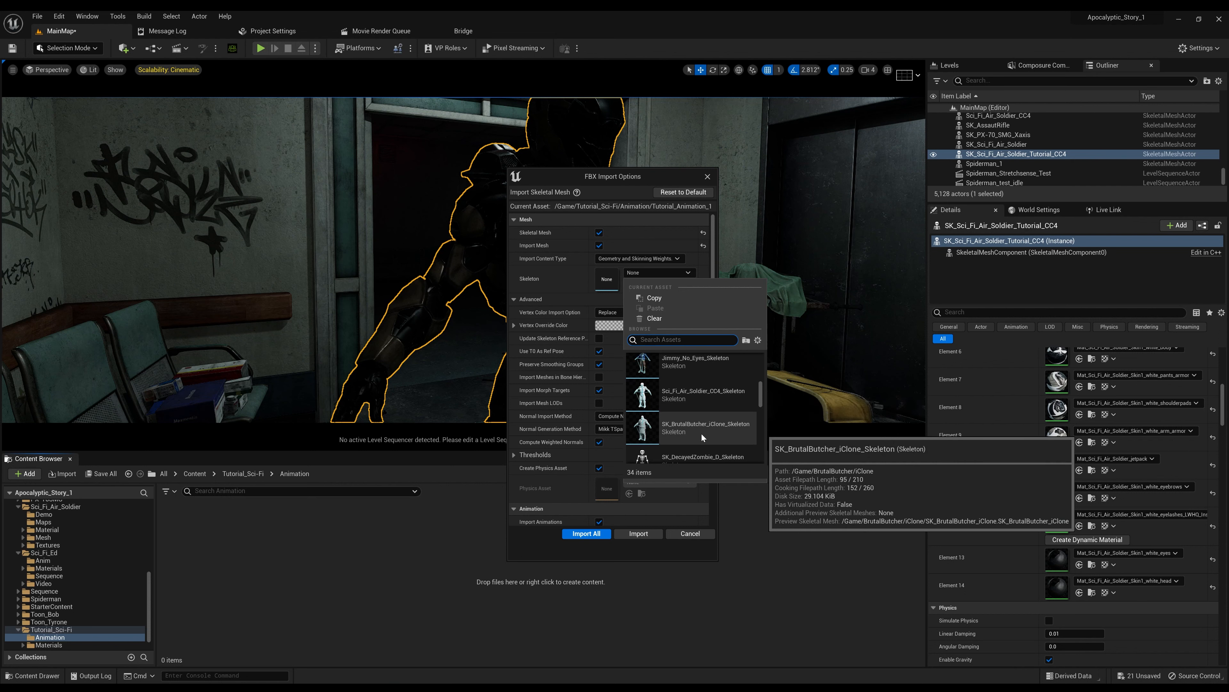
mouse_move(700, 433)
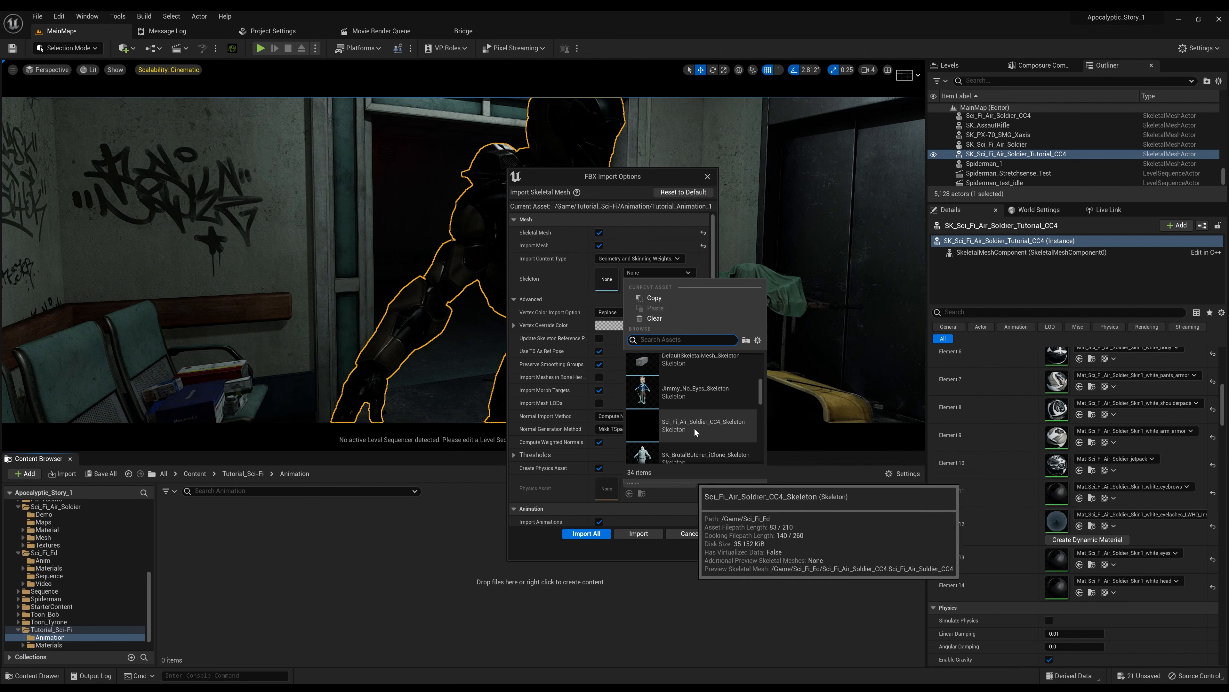
scroll(698, 428, "down", 3)
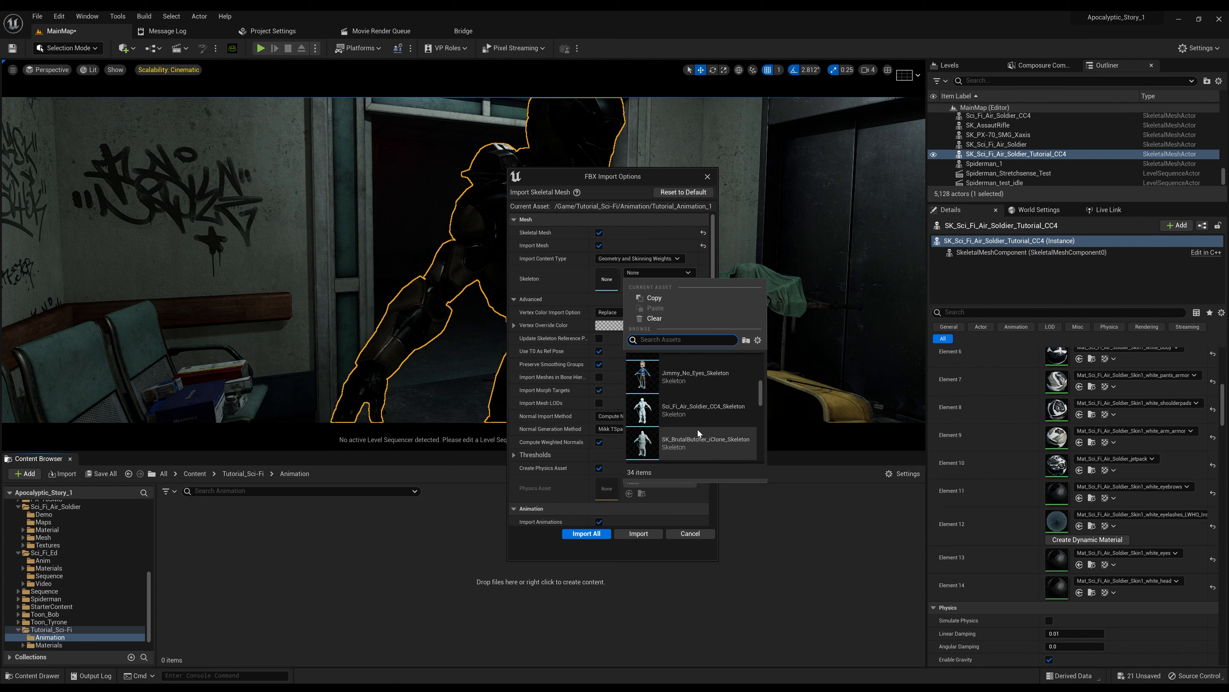
scroll(698, 429, "down", 3)
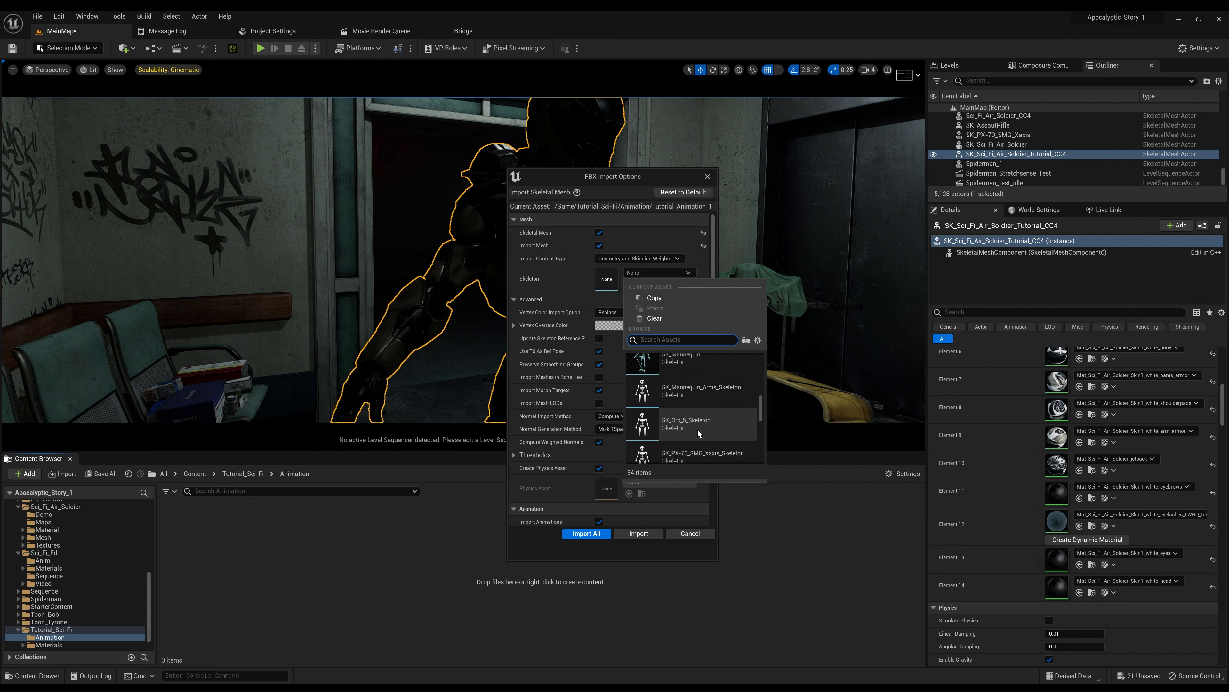
scroll(698, 429, "down", 3)
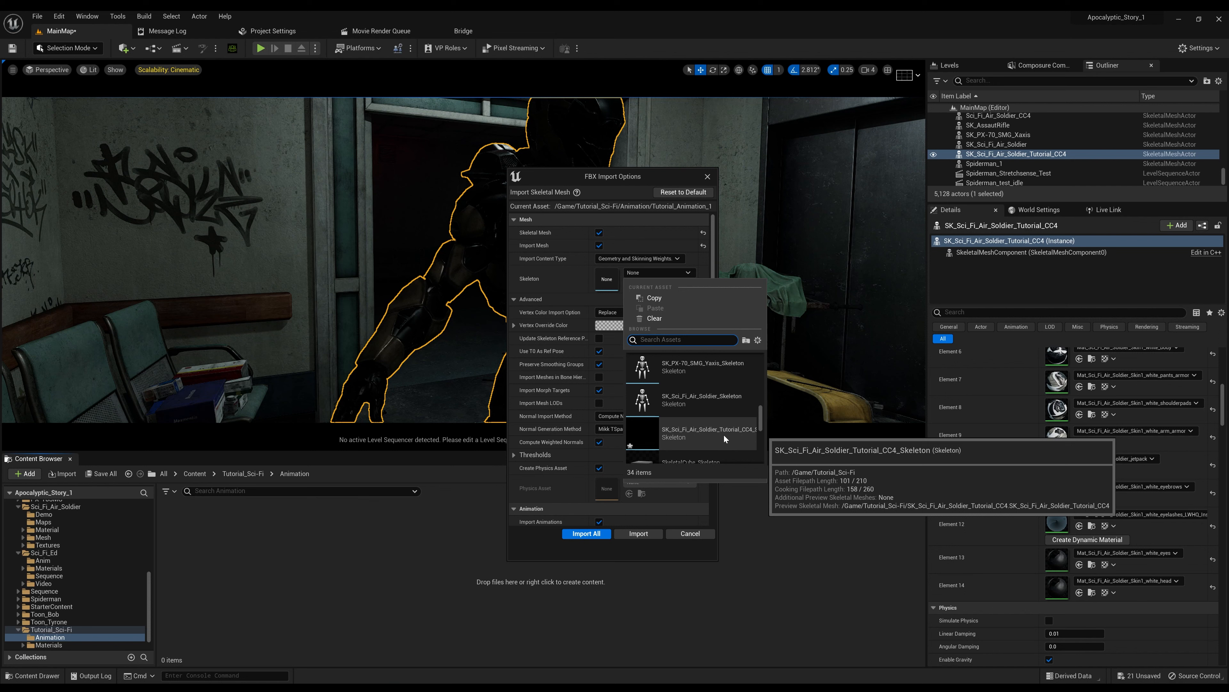
left_click(713, 434)
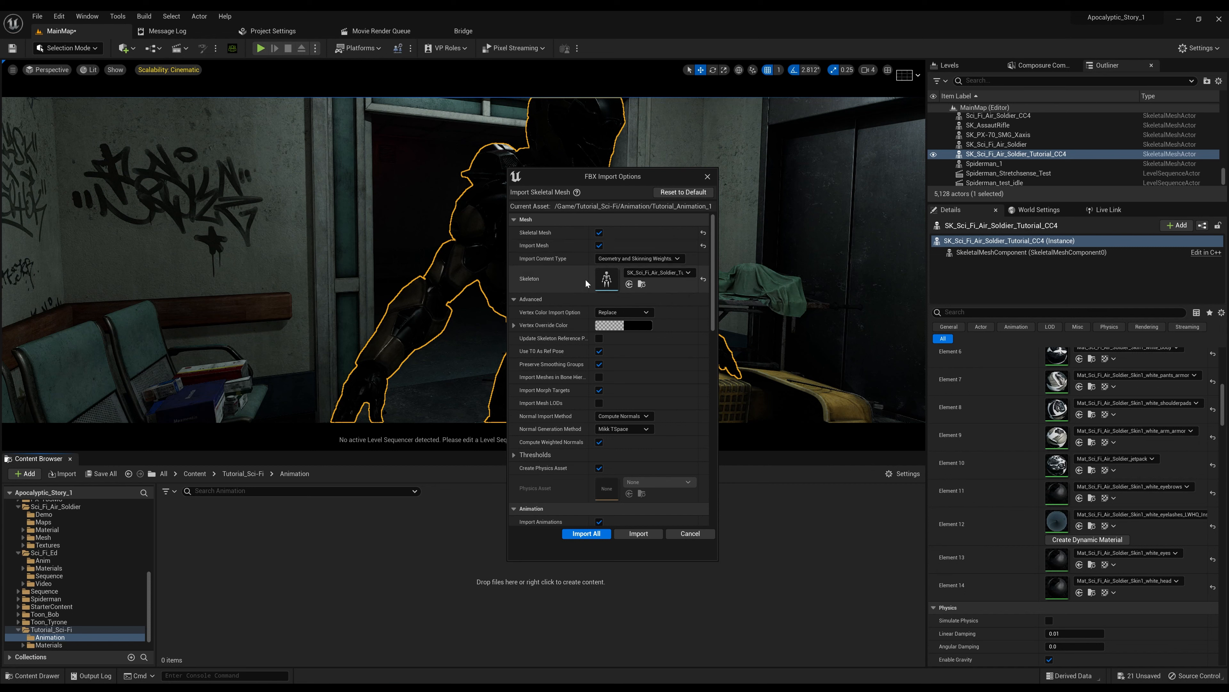
- Disable Import Mesh and import all of the FBX as animation only, keeping the other settings
left_click(599, 246)
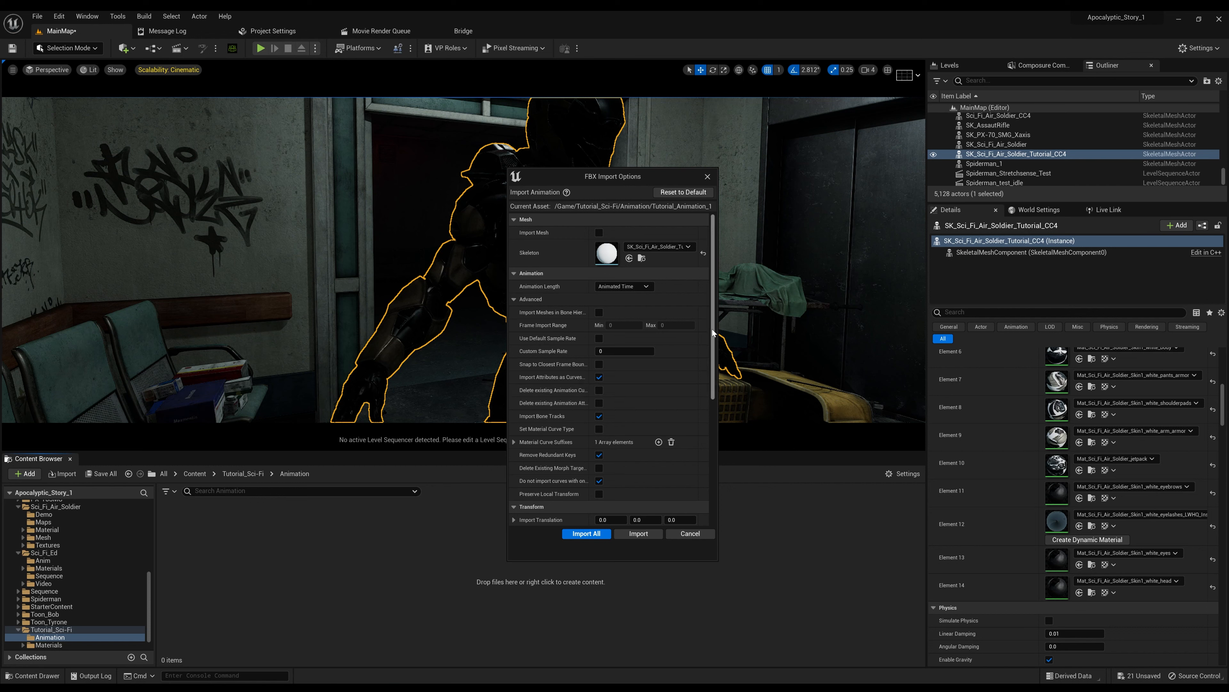
scroll(712, 328, "down", 4)
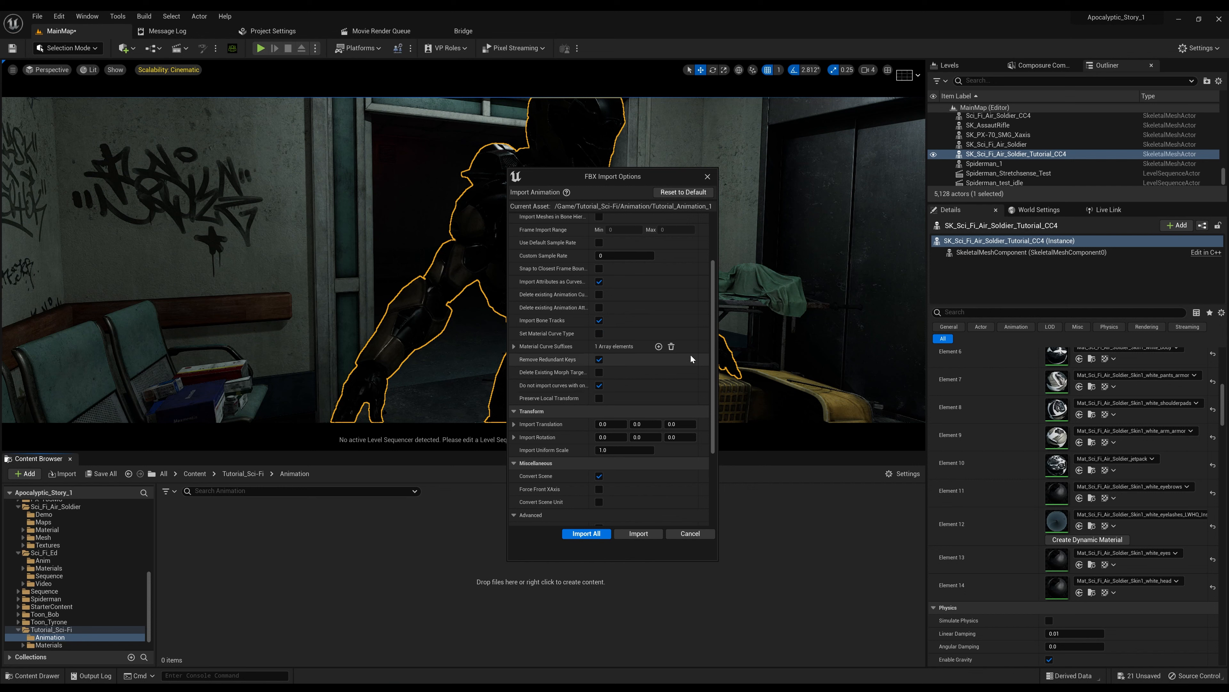
left_click_drag(713, 318, 725, 398)
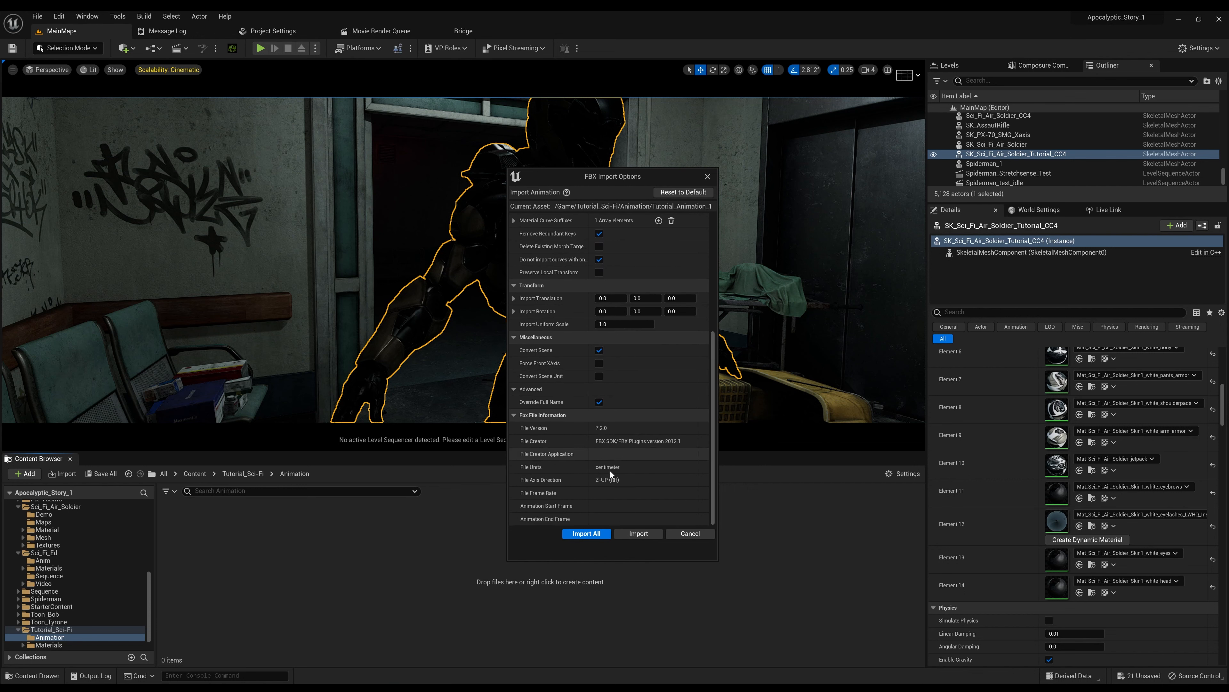
left_click(588, 533)
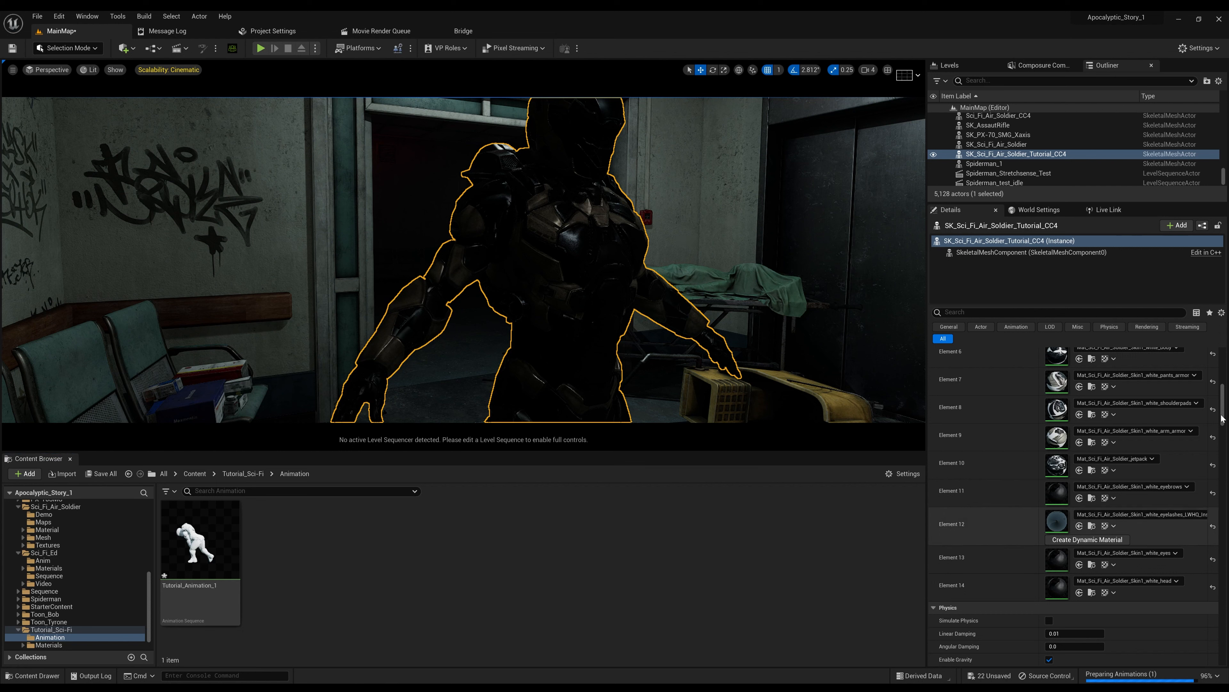
- Set the soldier's Animation Mode to Use Animation Asset and choose Tutorial_Animation_1 as the animation to play
left_click_drag(1222, 417, 1222, 388)
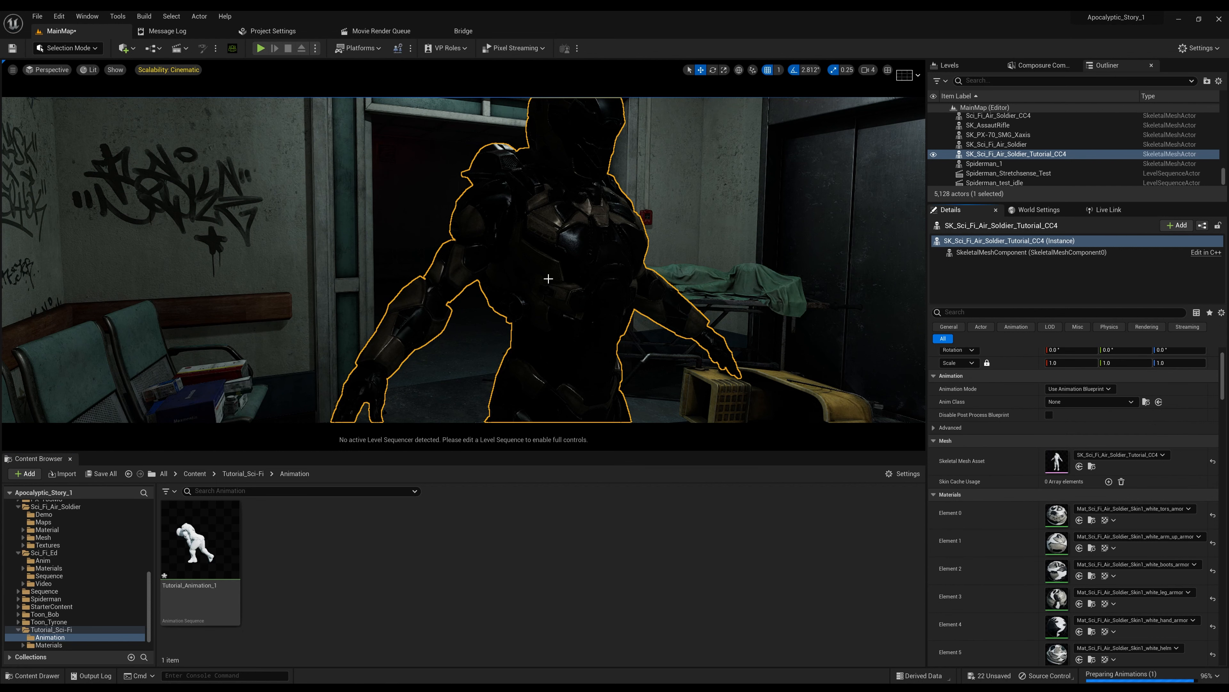
left_click(1087, 389)
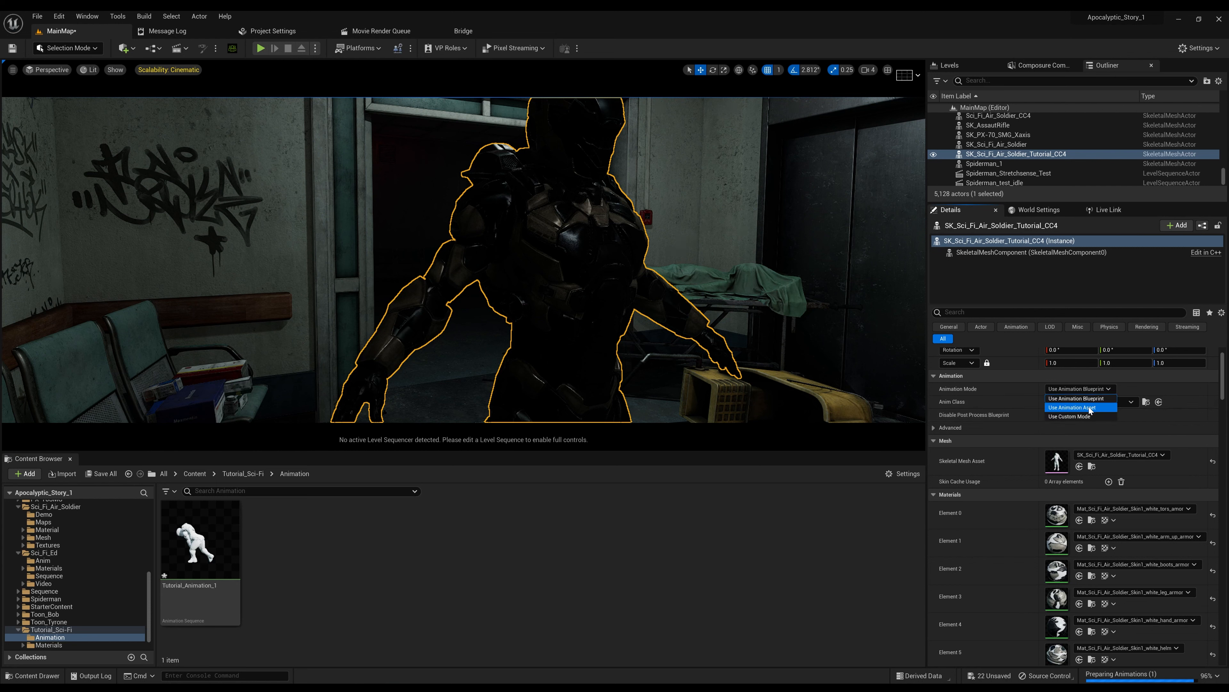
left_click(1088, 408)
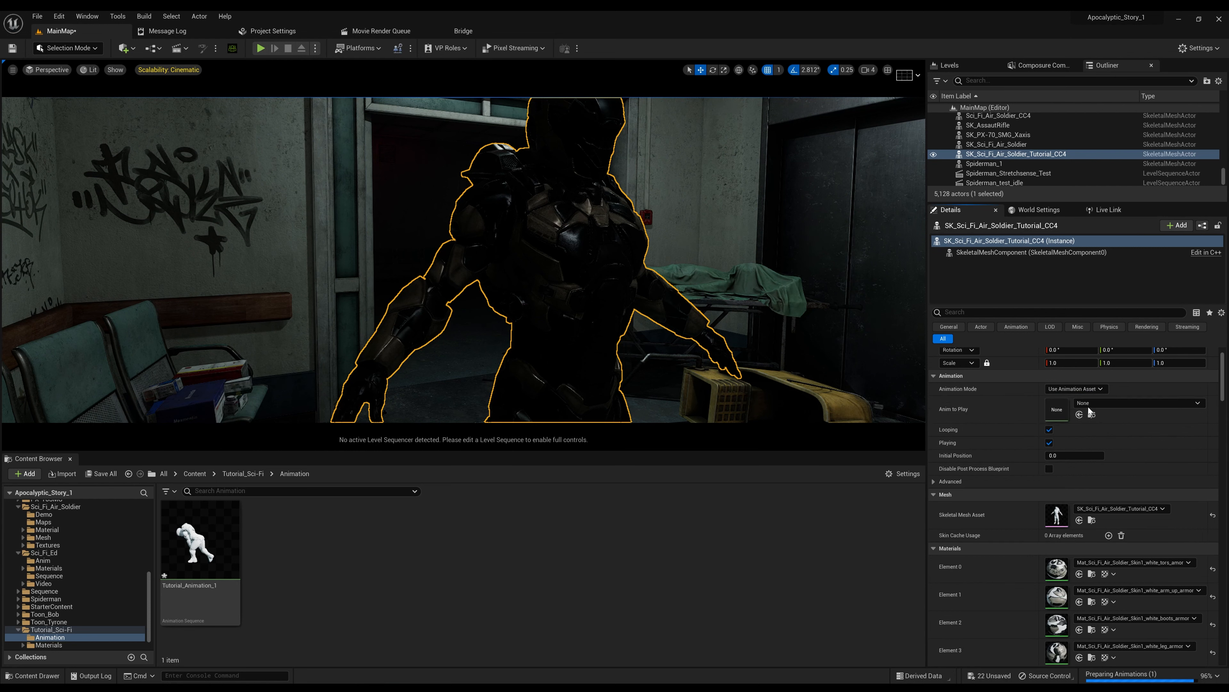
left_click(1131, 402)
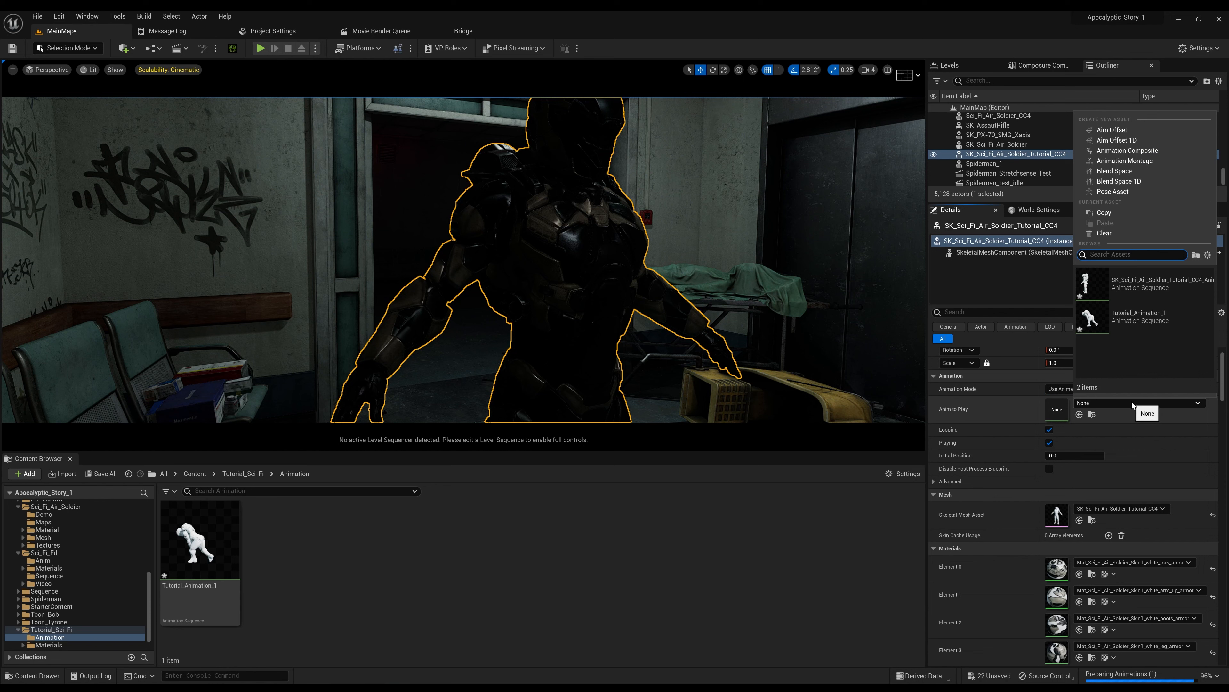
left_click(1138, 320)
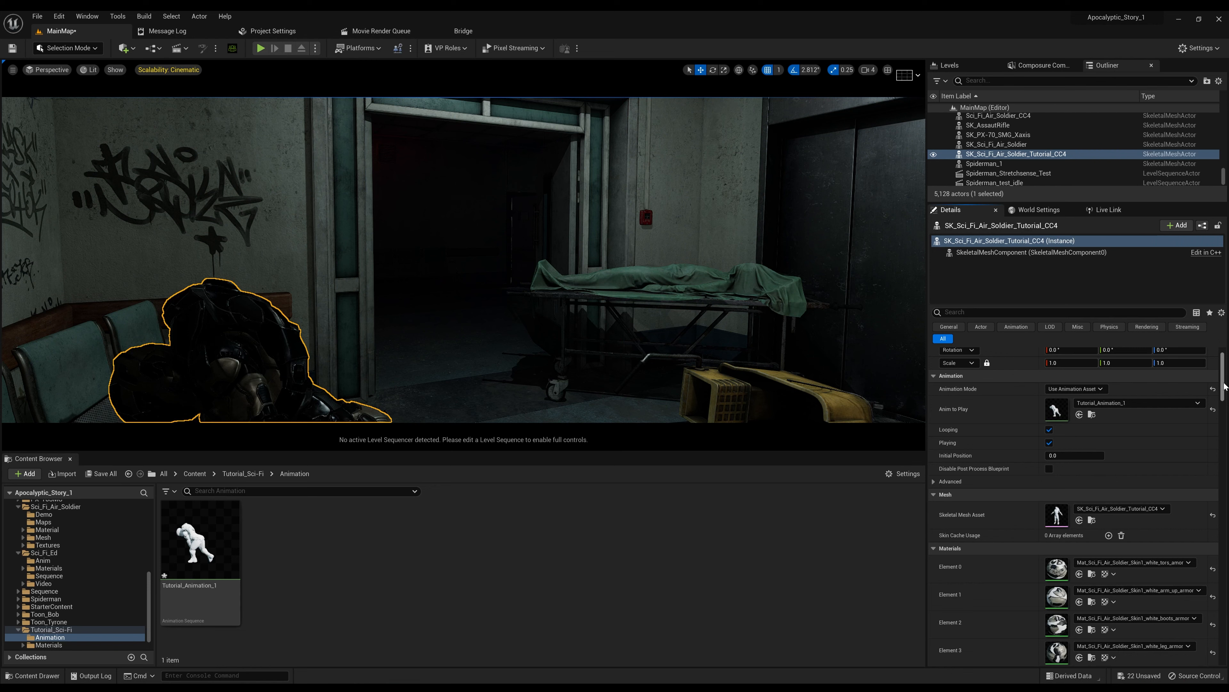
- Enable Update Animation in Editor for the soldier's skeletal mesh and frame the character in the viewport
left_click_drag(1224, 387, 1217, 606)
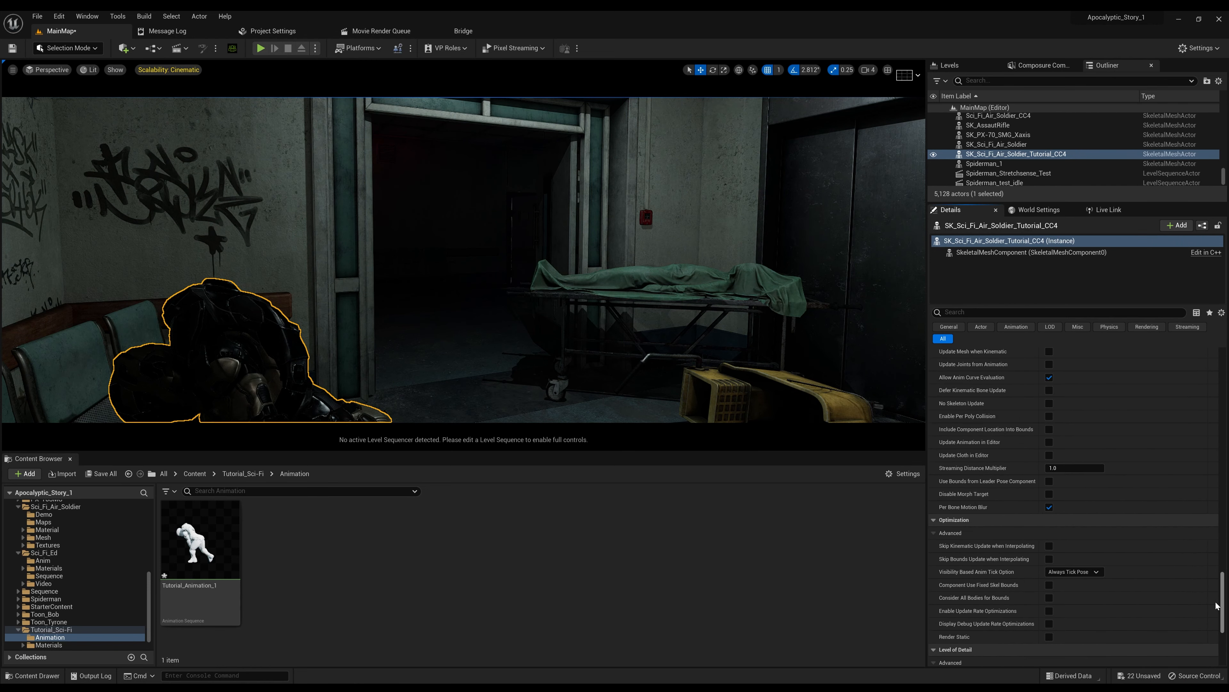
scroll(933, 441, "up", 8)
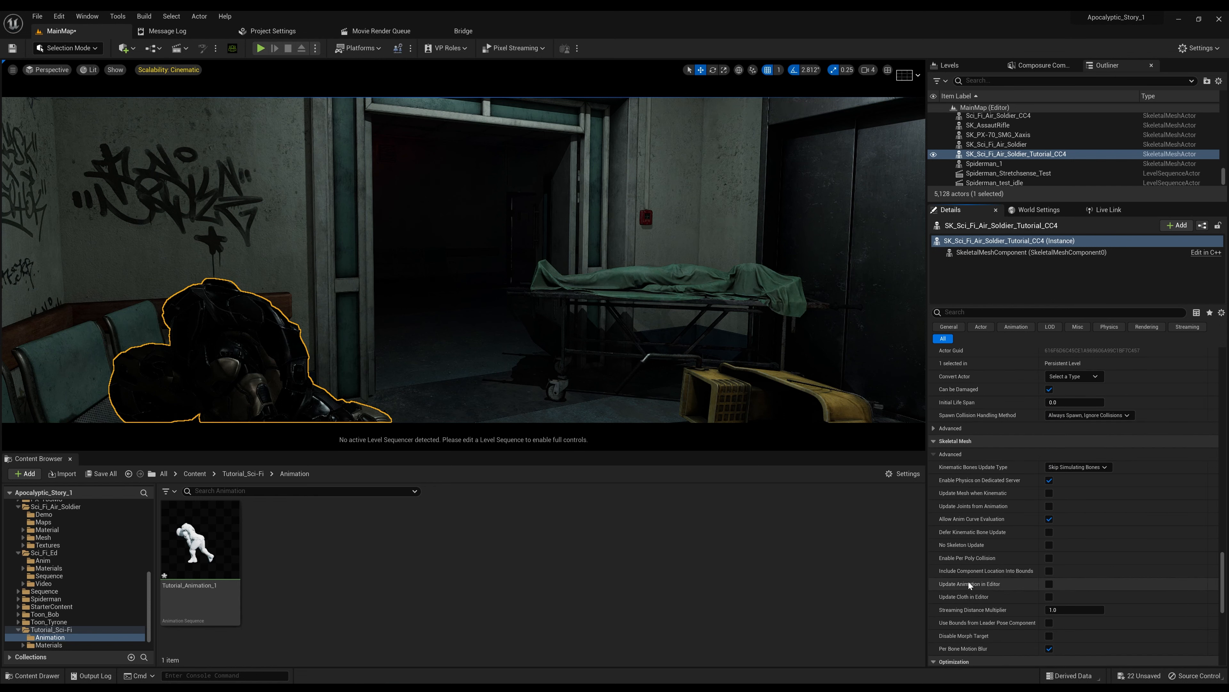
left_click(1050, 584)
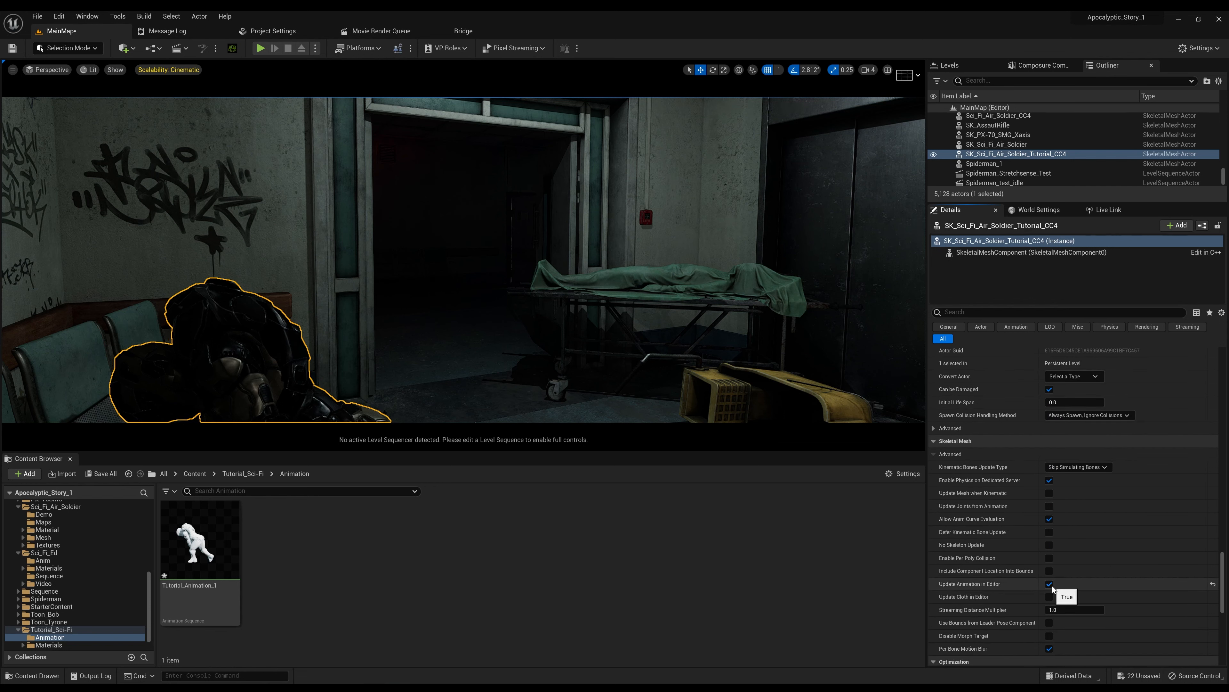
right_click_drag(505, 353, 465, 274)
right_click_drag(505, 352, 567, 274)
right_click_drag(505, 353, 443, 337)
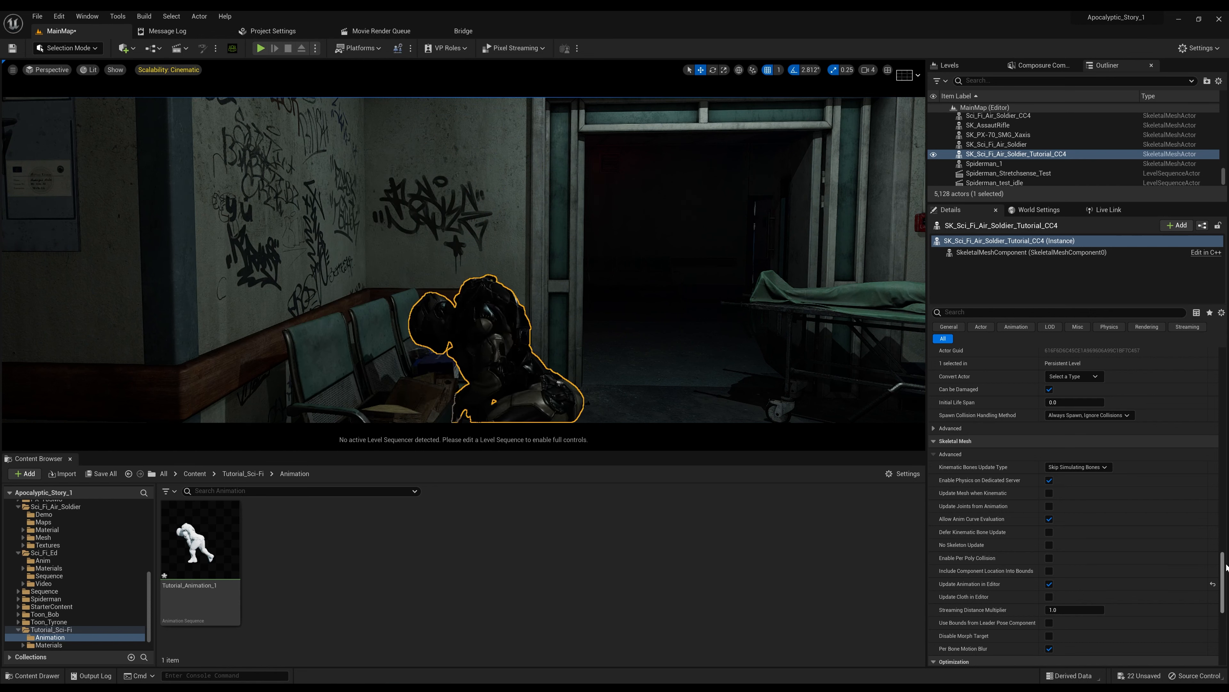
- Turn off Looping for the soldier's animation, then turn it back on to replay the animation
left_click_drag(1222, 562, 1206, 358)
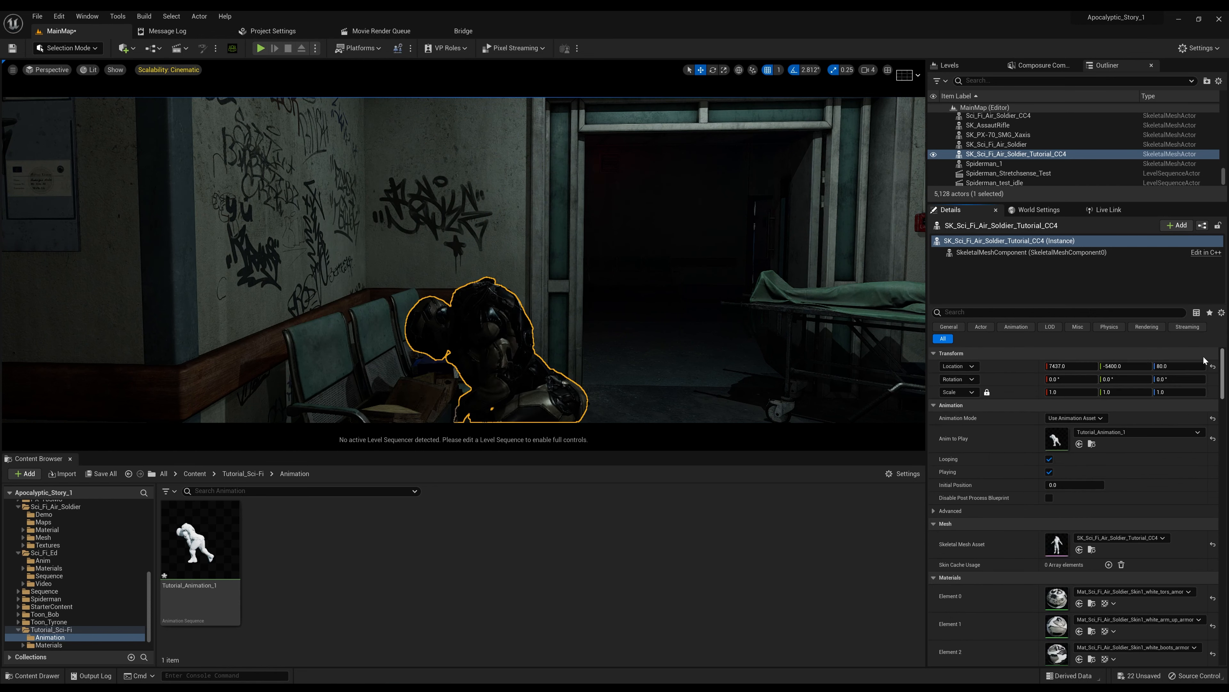
left_click(1049, 460)
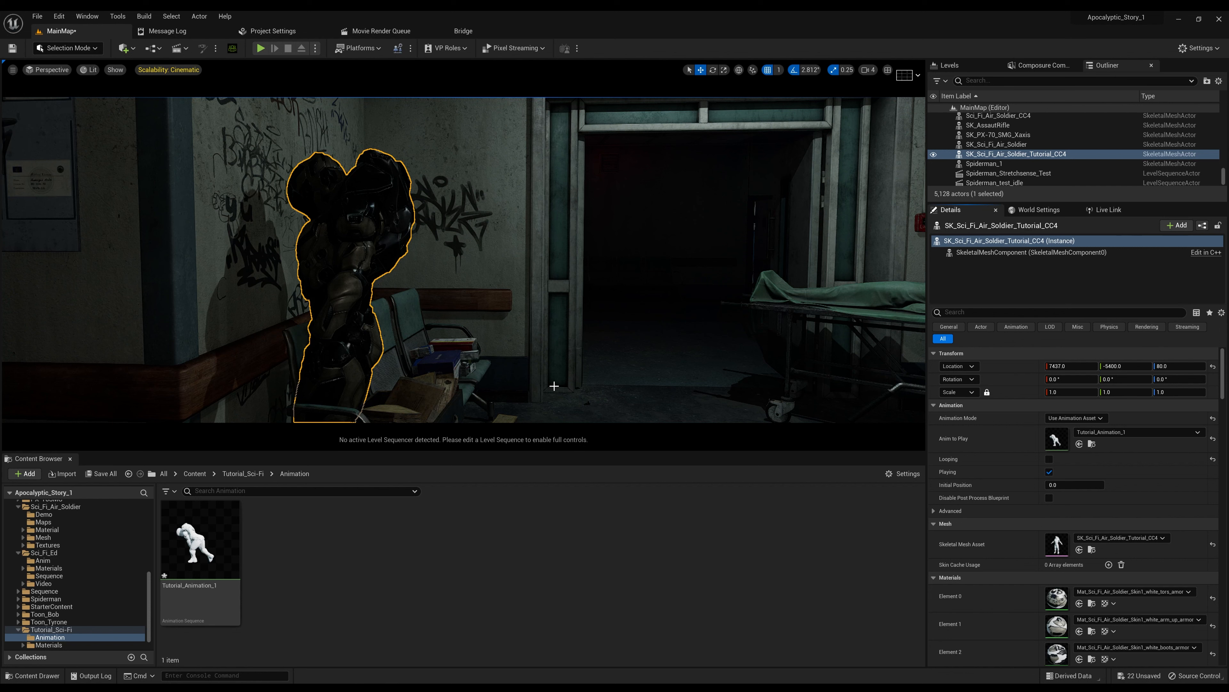
left_click(1049, 458)
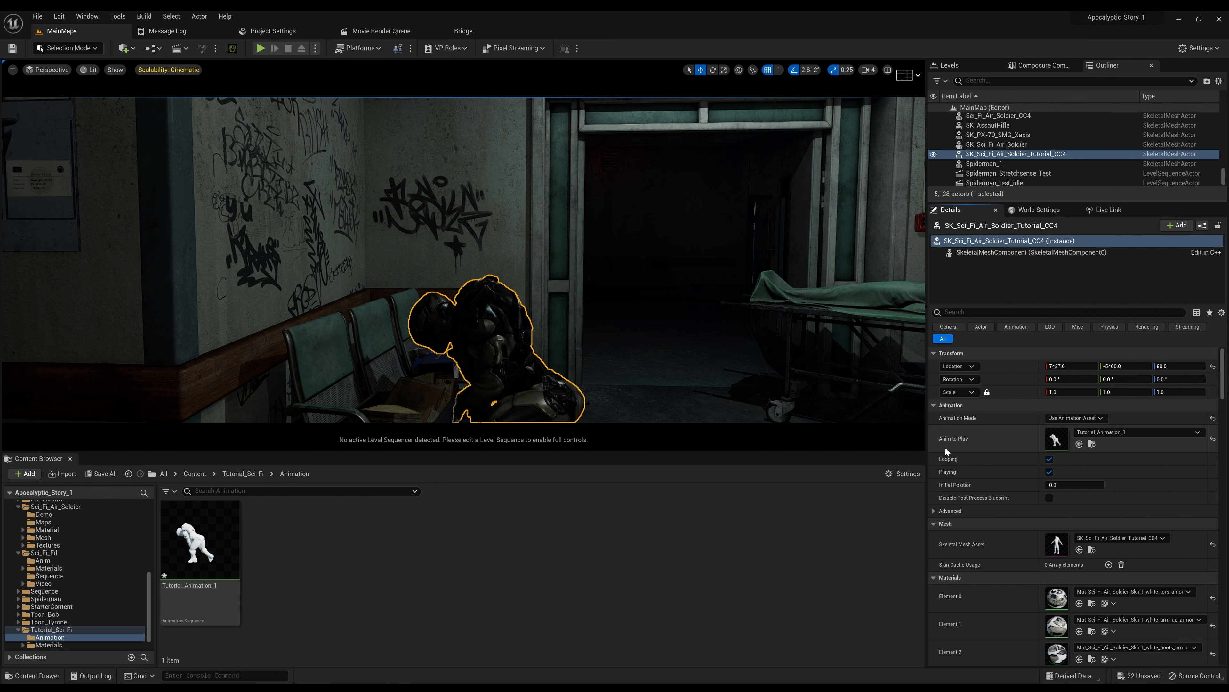